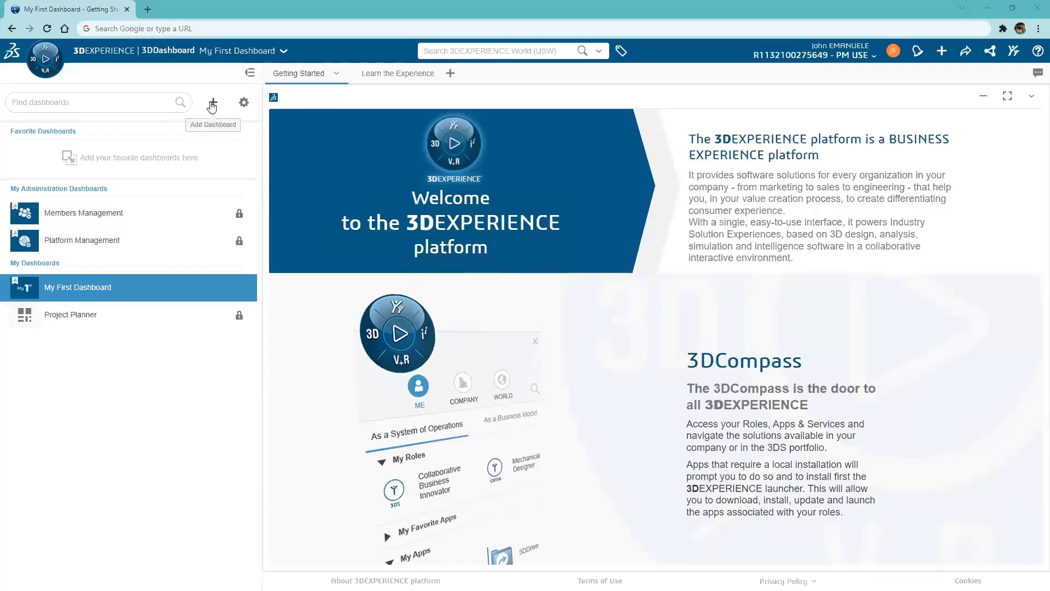
# - Create an empty dashboard 'SmoothieCo. Electrical Internal Dashboard' described as 'Electrical Team's Internal Dashboard'
pyautogui.click(212, 105)
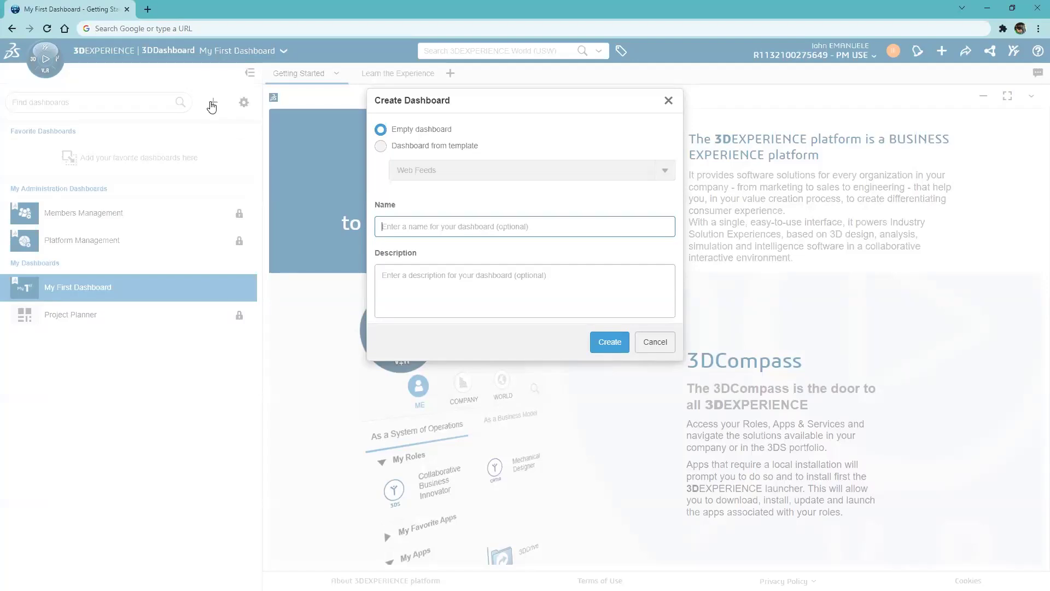
pyautogui.write('SmoothieC')
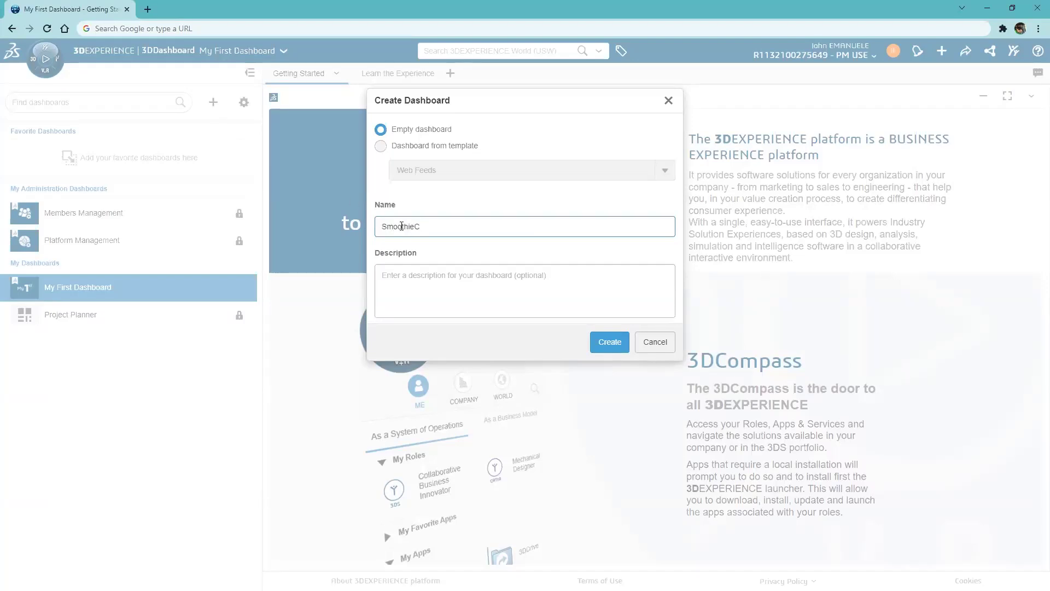
pyautogui.write('o. Electrical Internal Dashboard')
pyautogui.click(398, 272)
pyautogui.write("Electrical Team's Internal Dashboa")
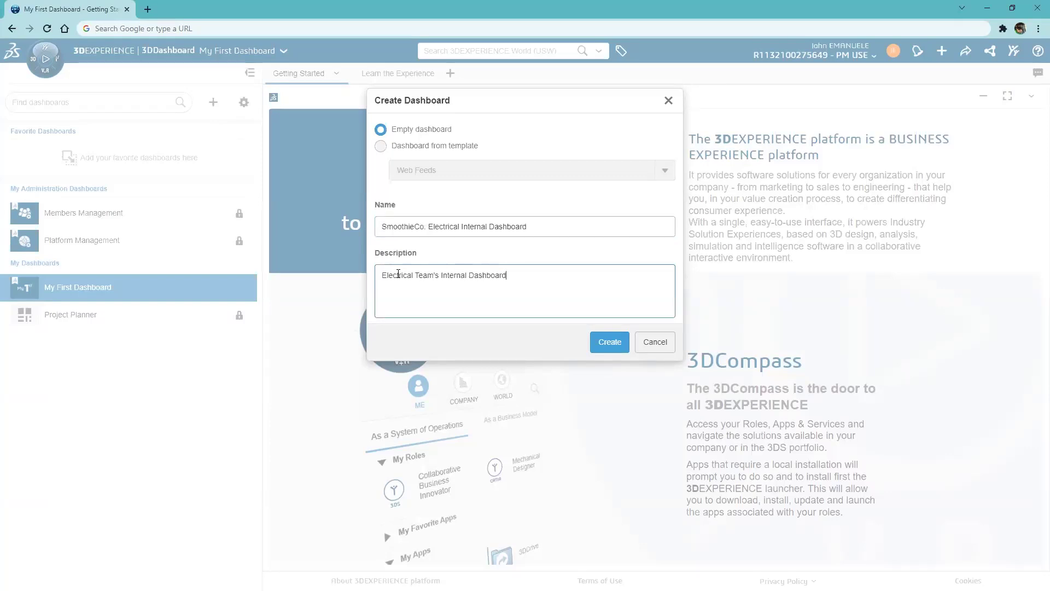
pyautogui.click(609, 342)
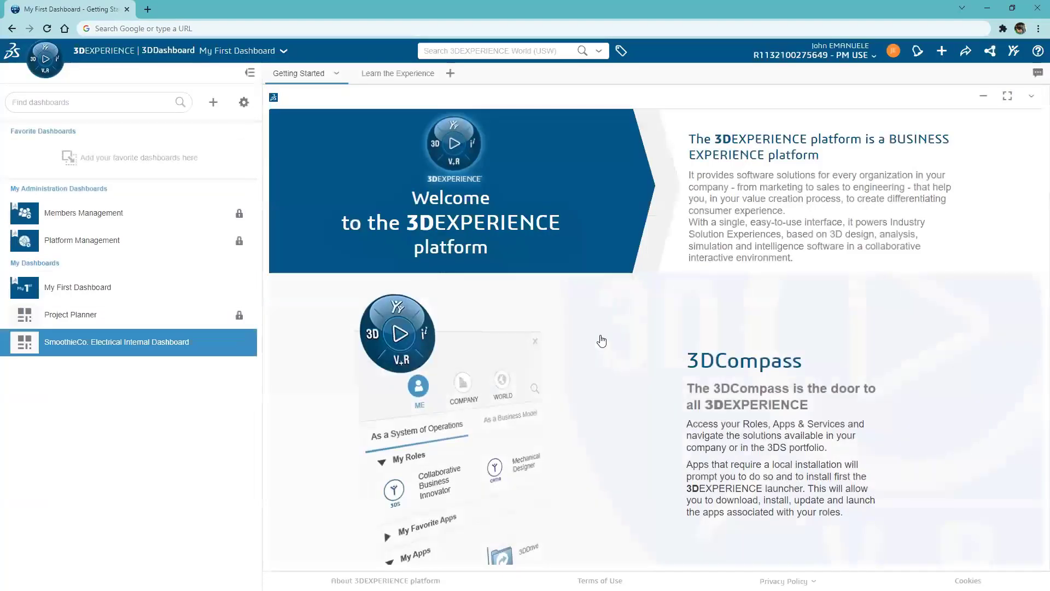
# - In Manage Dashboards, add three team members to the dashboard with the Contributor role
pyautogui.click(243, 103)
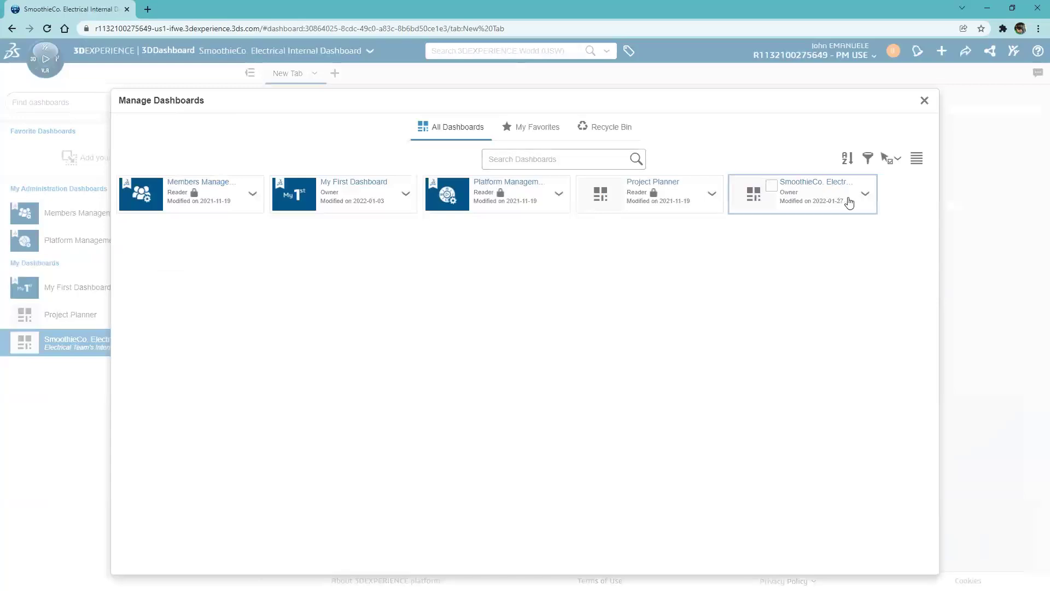
pyautogui.click(856, 201)
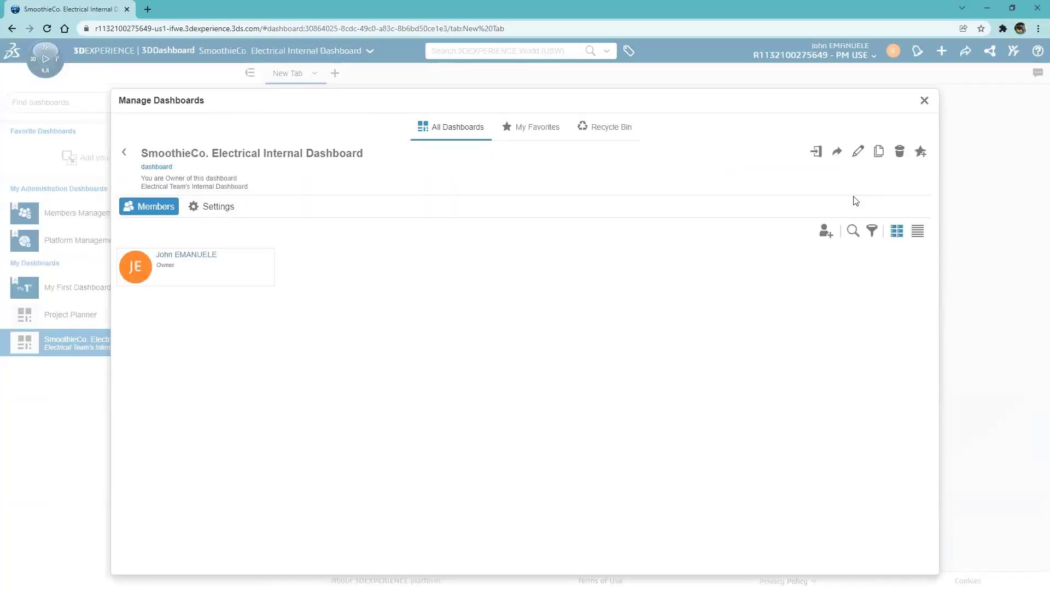
pyautogui.click(826, 232)
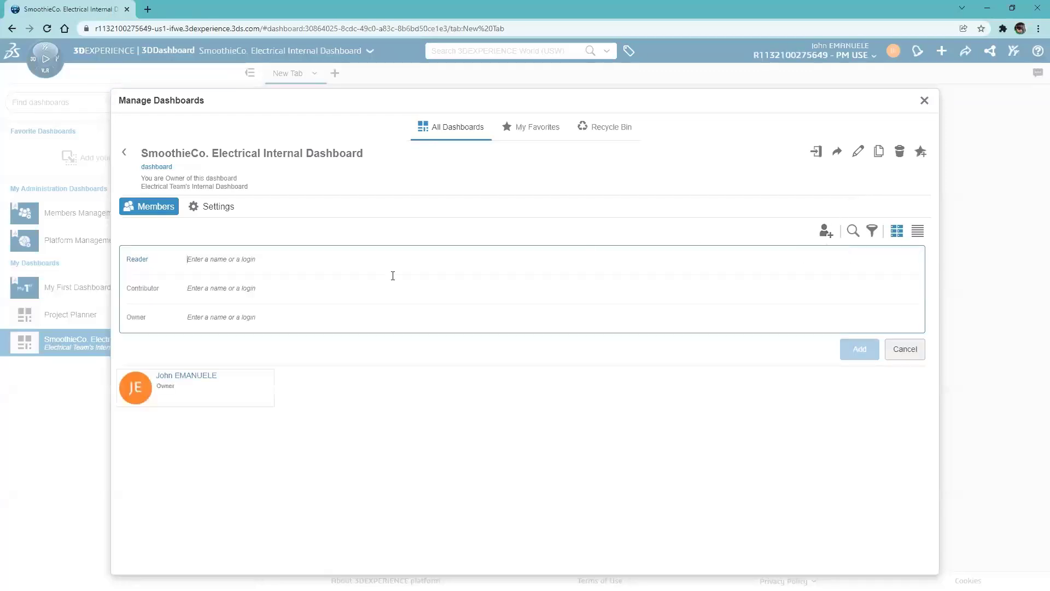
pyautogui.write('Vandana')
pyautogui.click(247, 310)
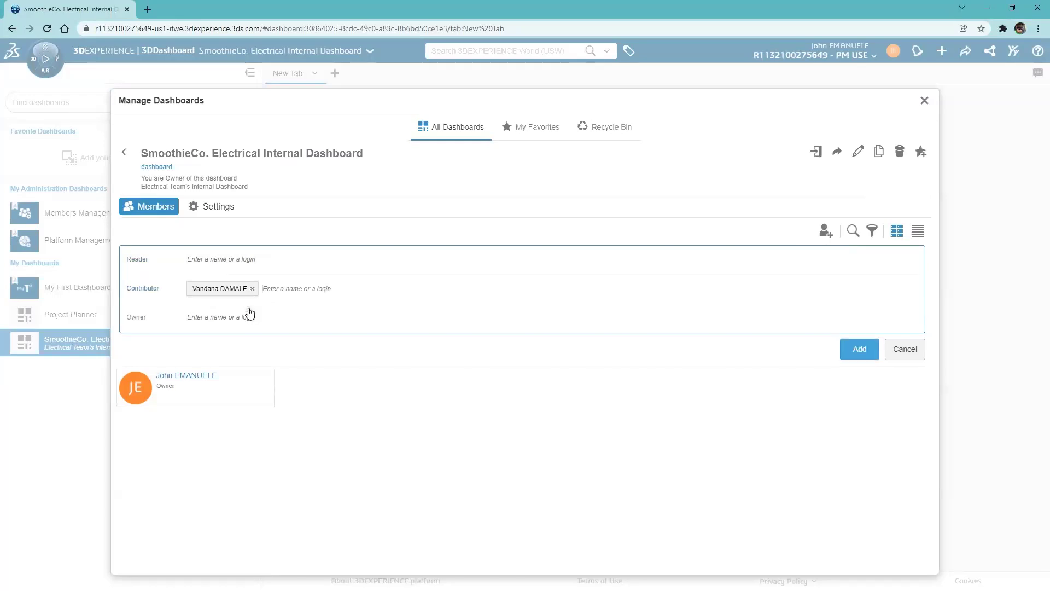
pyautogui.write('Eric')
pyautogui.click(277, 303)
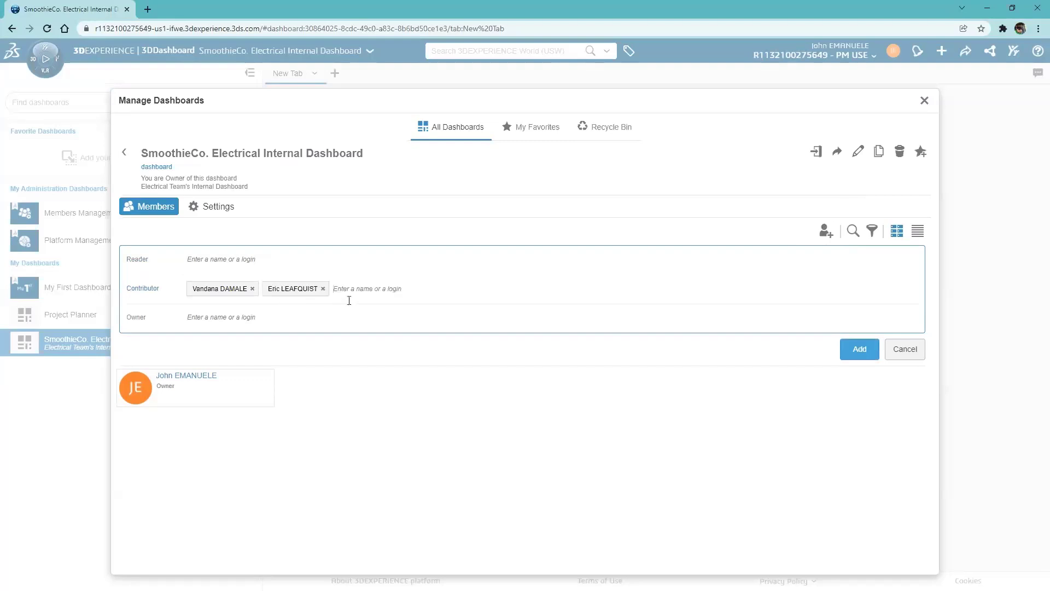
pyautogui.write('Vance')
pyautogui.click(352, 303)
pyautogui.write('Thomas')
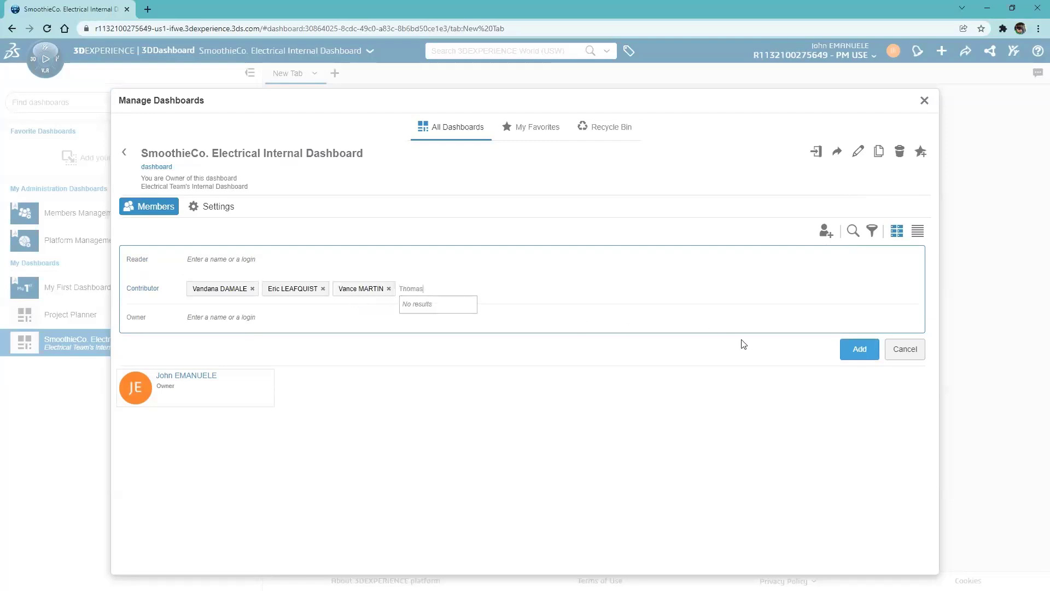
pyautogui.click(848, 350)
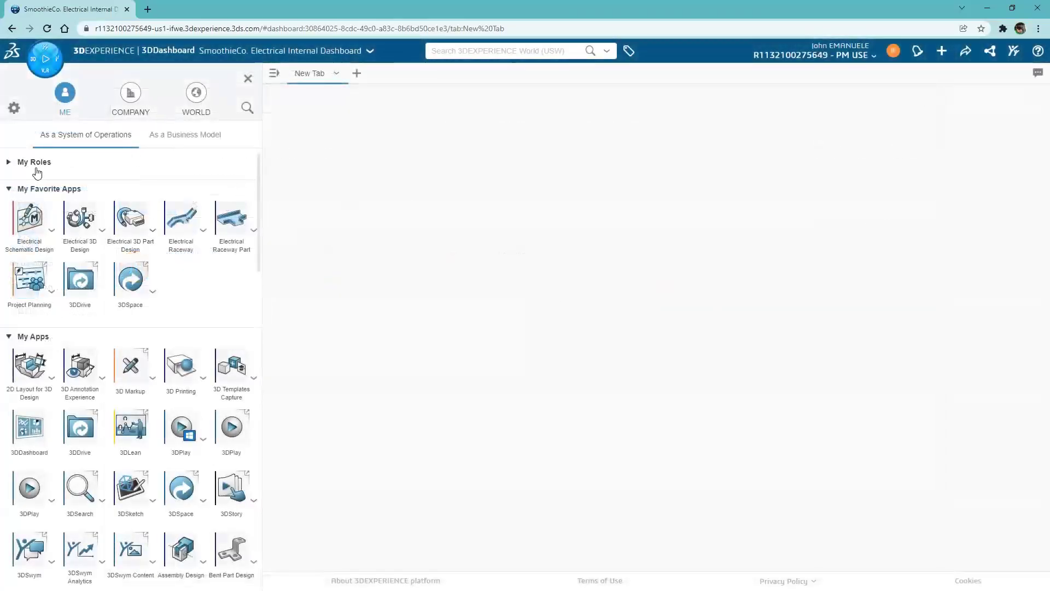
# - Rename the dashboard tab to Collaboration and place an enlarged 3DSwym widget on it
pyautogui.doubleClick(310, 73)
pyautogui.write('Collaboration')
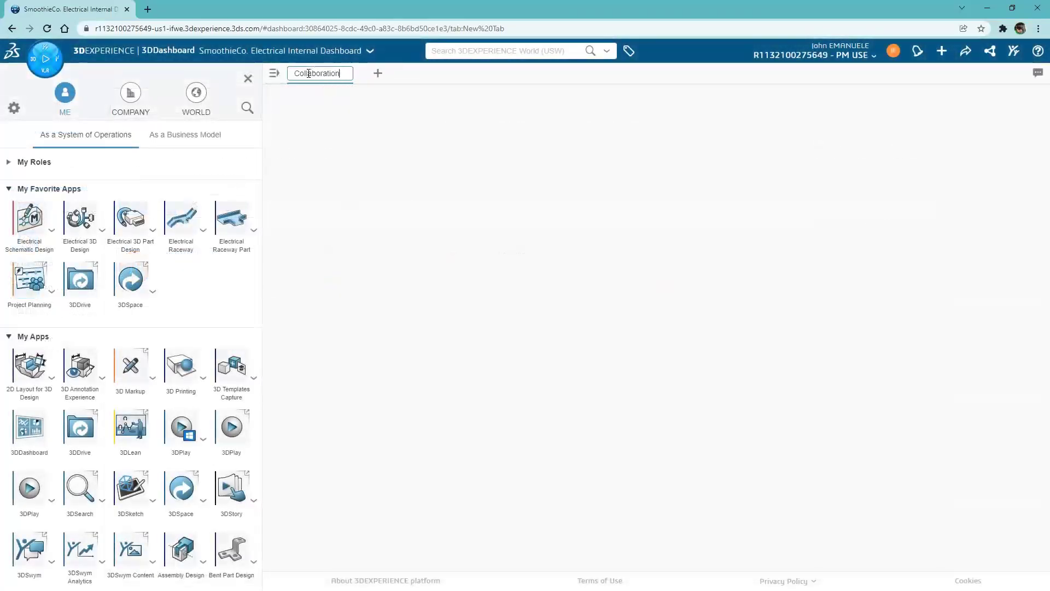
pyautogui.click(313, 93)
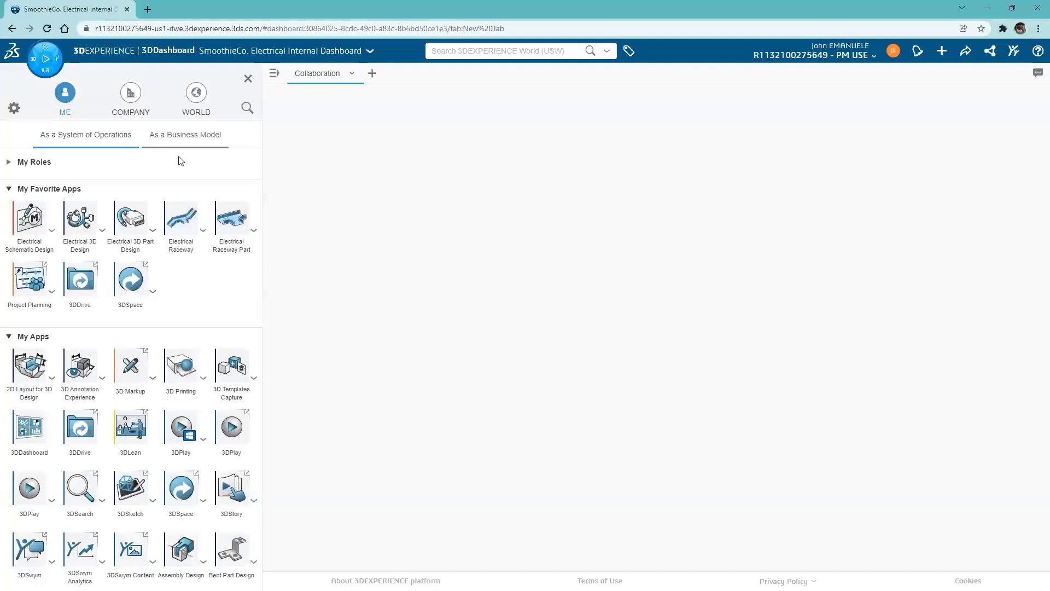
pyautogui.moveTo(80, 487); pyautogui.dragTo(326, 158)
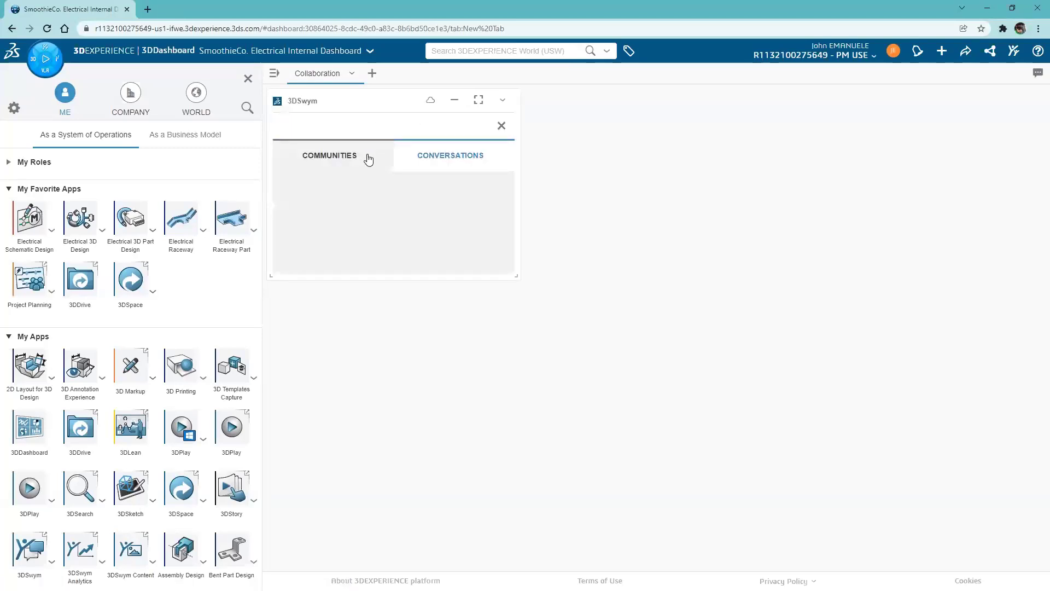
pyautogui.moveTo(515, 276); pyautogui.dragTo(643, 496)
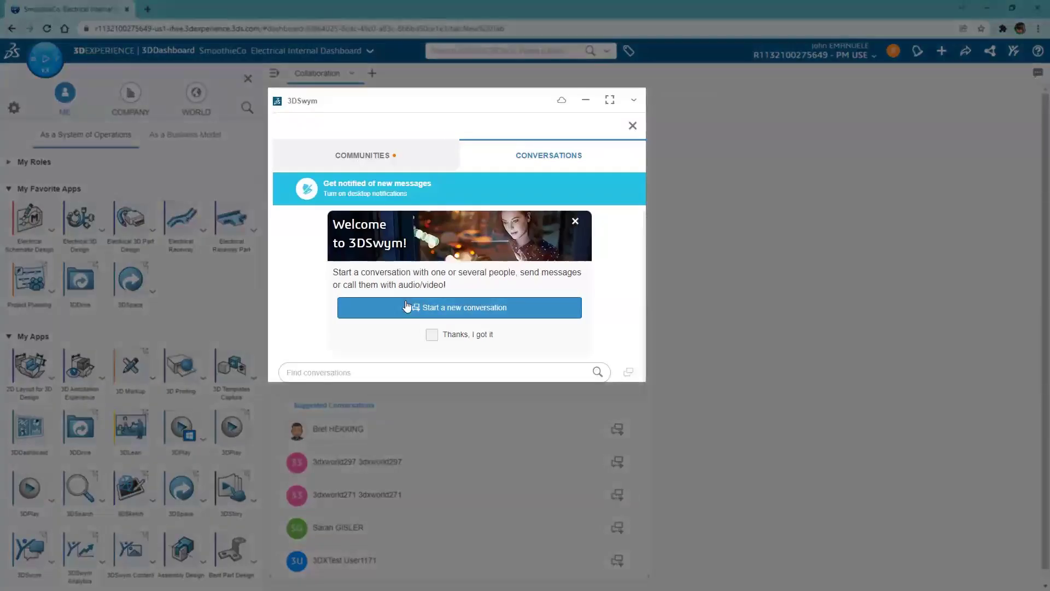
# - Create the community 'SmoothieCo. Electrical Internal Community' described as 'Internal Communications ONLY'
pyautogui.click(387, 155)
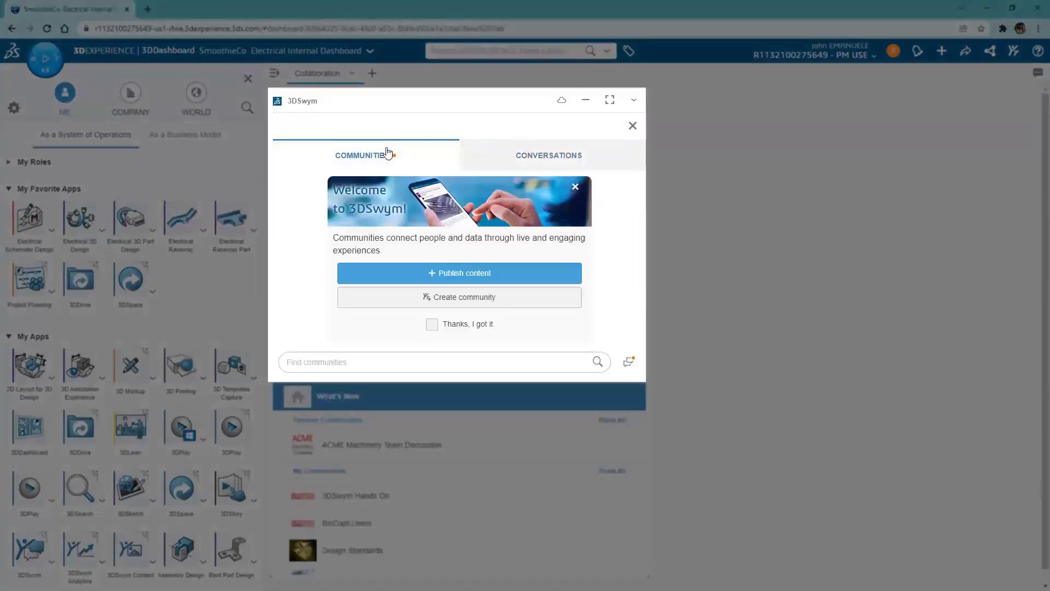
pyautogui.click(423, 296)
pyautogui.click(424, 175)
pyautogui.write('SmoothieCo. Electrical Internal Community')
pyautogui.click(420, 214)
pyautogui.write('Internal Communications ONLY')
pyautogui.click(559, 306)
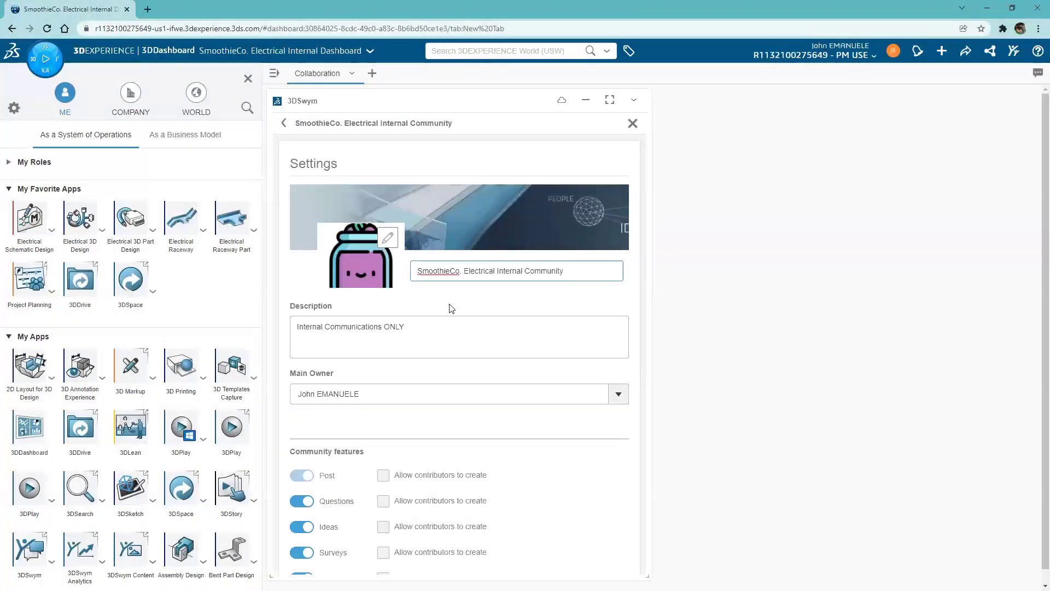
pyautogui.click(632, 123)
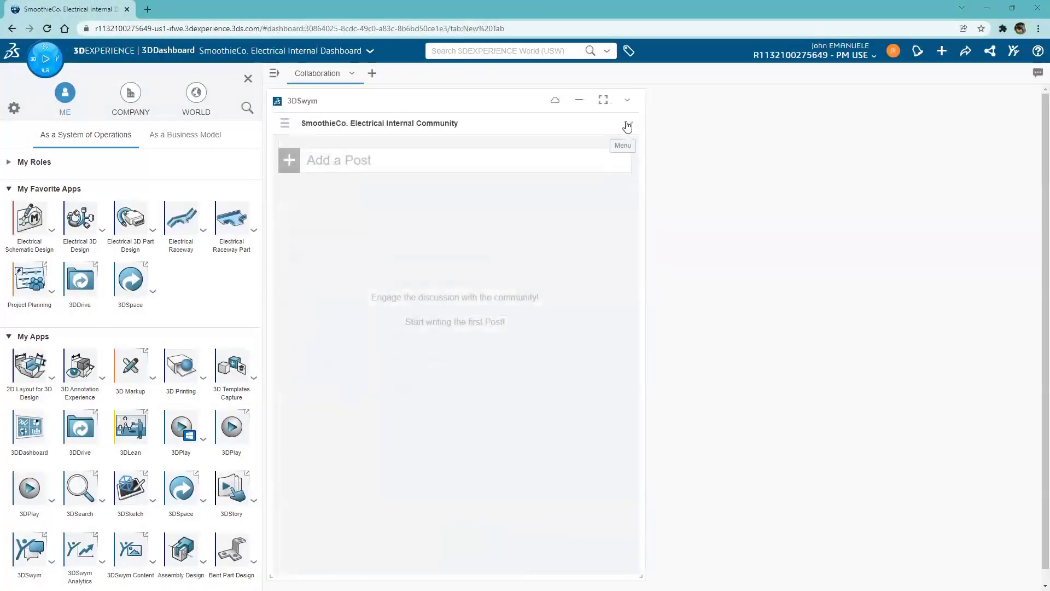
# - Publish a post 'Hi Everyone!' with body 'Start adding your content here in our new community'
pyautogui.click(628, 126)
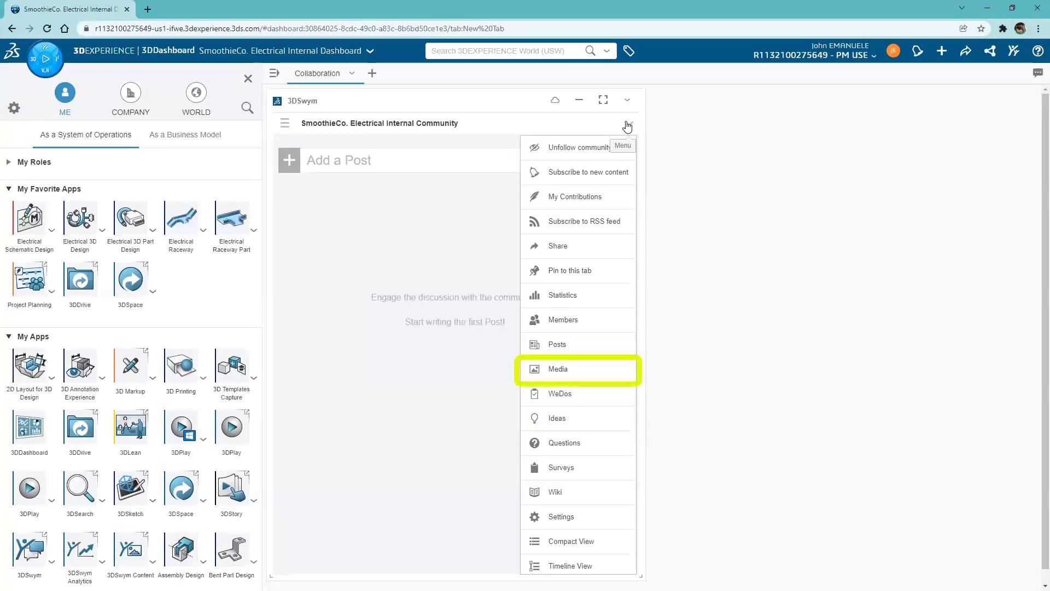
pyautogui.click(627, 127)
pyautogui.click(370, 156)
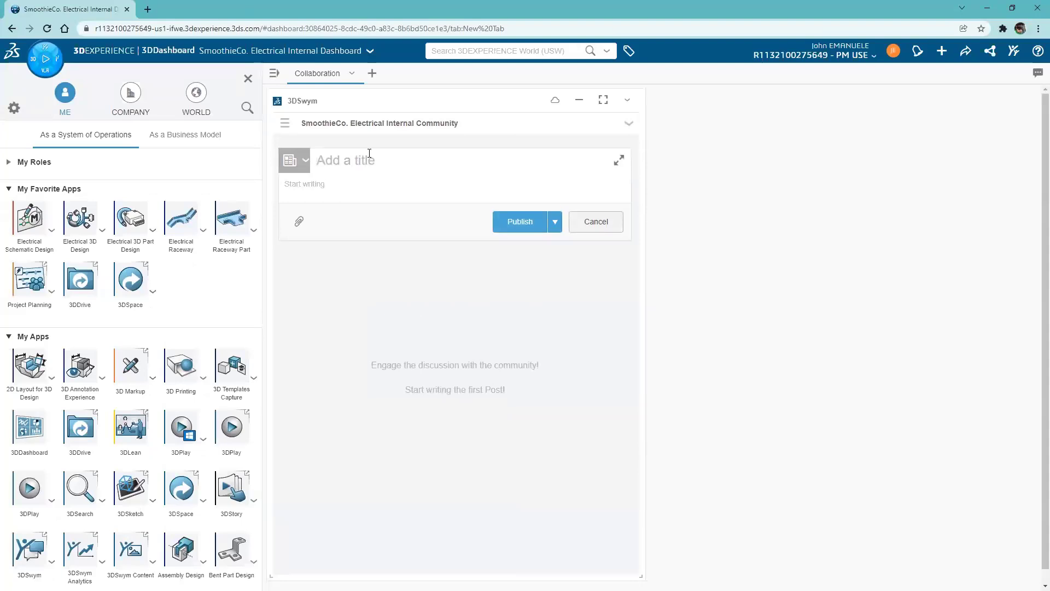
pyautogui.write('Hi Everyone!')
pyautogui.press('Tab')
pyautogui.write('Start adding your content here in our new community')
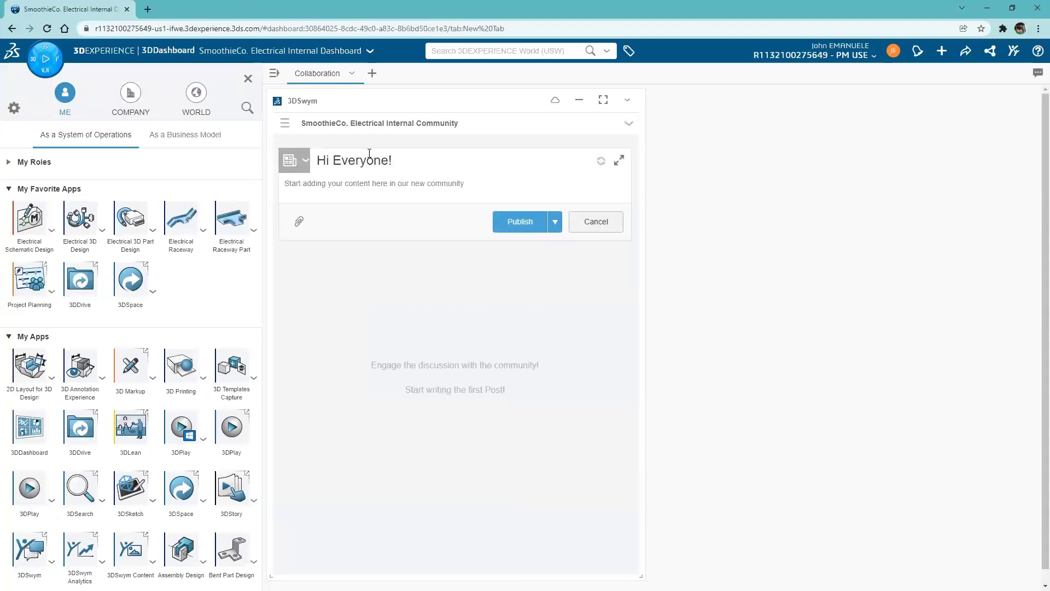
pyautogui.click(514, 222)
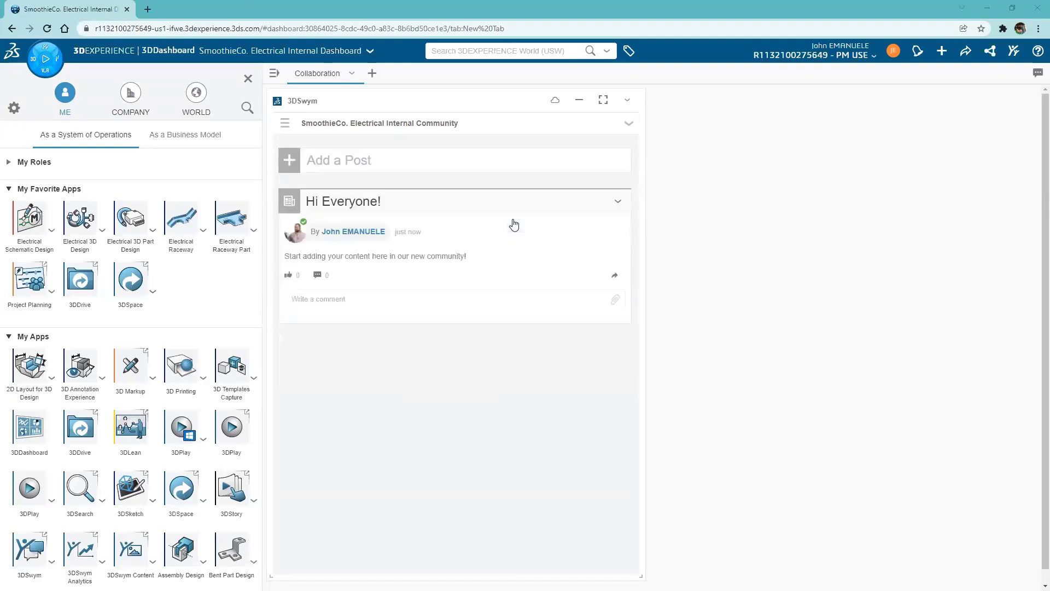
pyautogui.click(286, 125)
# - Start a conversation titled 'Internal Conversation' with the three team members
pyautogui.click(533, 157)
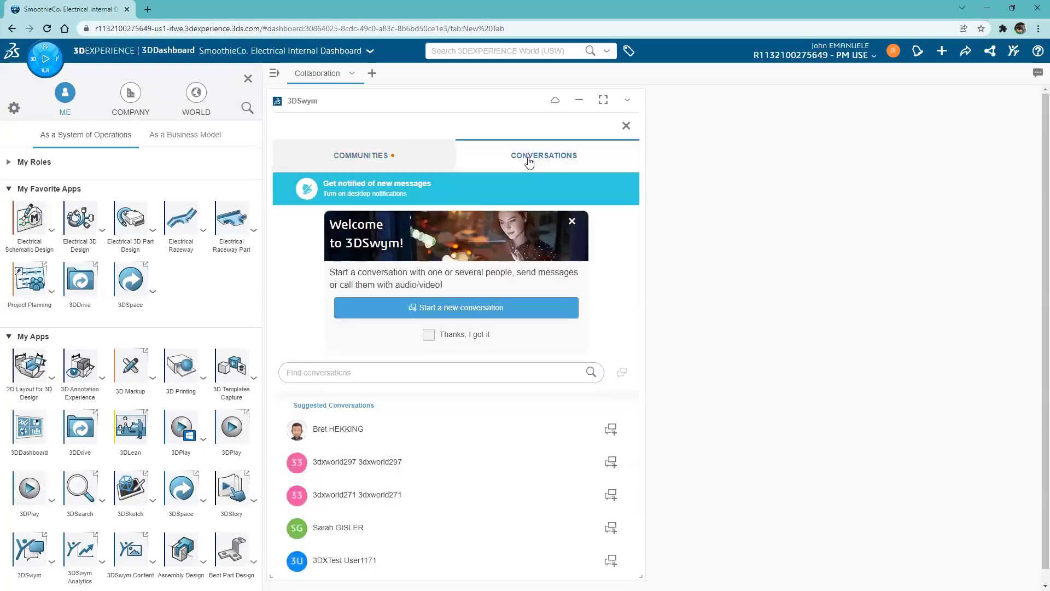
pyautogui.click(437, 307)
pyautogui.write('Vandana')
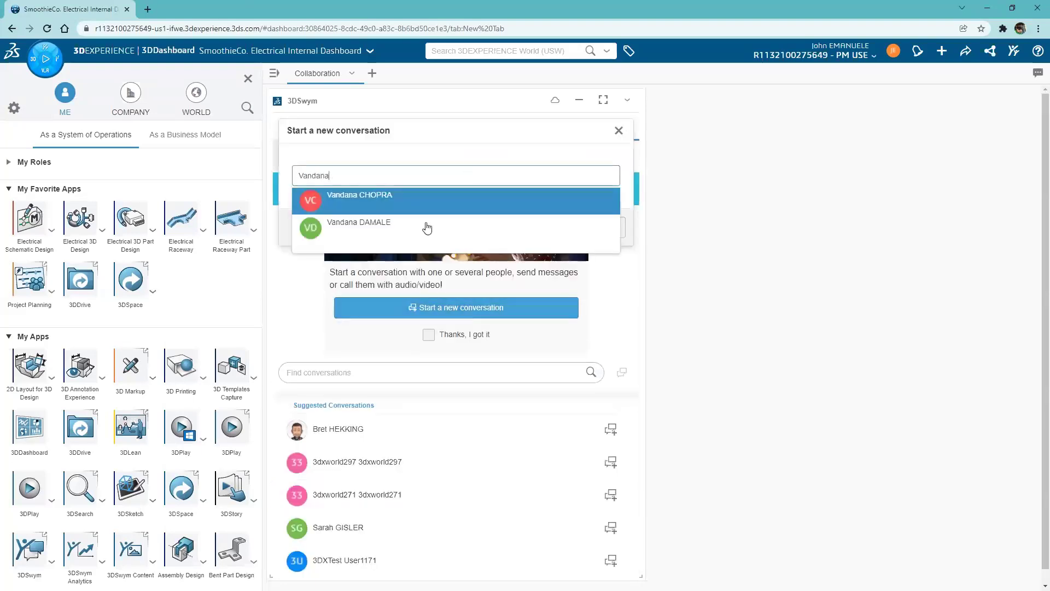
pyautogui.press('Return')
pyautogui.write('Eric')
pyautogui.press('Return')
pyautogui.write('Vance')
pyautogui.press('Return')
pyautogui.click(476, 245)
pyautogui.write('Internal Conversation')
pyautogui.click(549, 337)
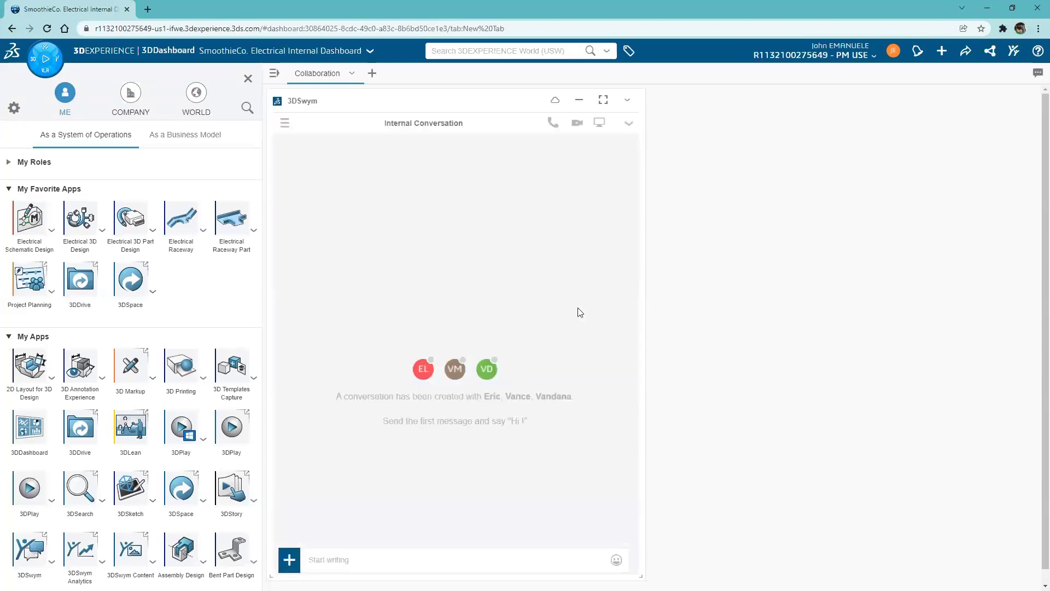
# - Send the message 'Hi Team! Let's use this new conversation to discuss information about our electrical designs'
pyautogui.click(375, 557)
pyautogui.write("Hi Team! Let's use this")
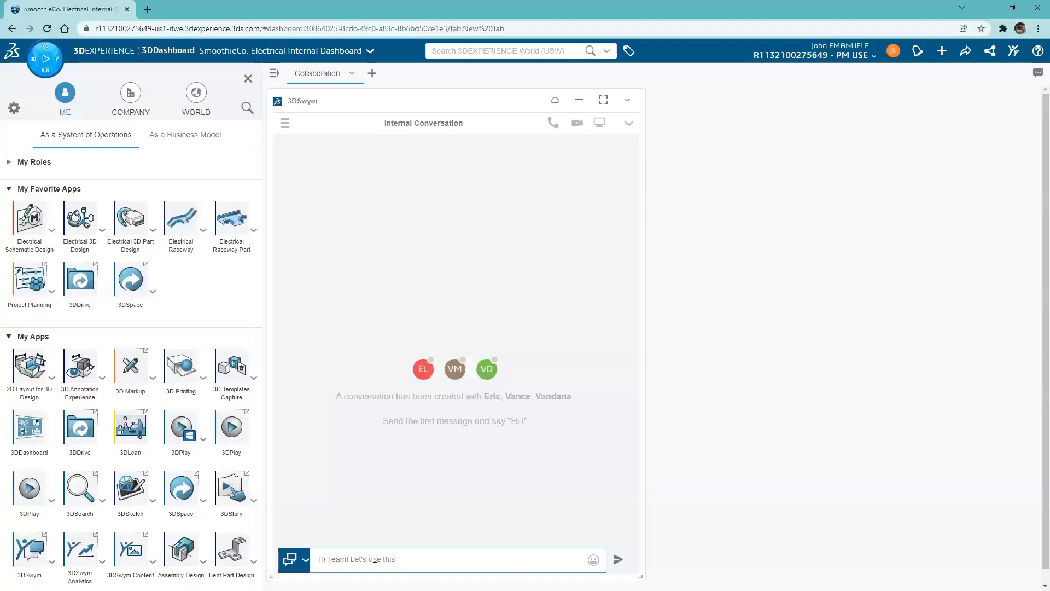
pyautogui.write(' new conversation to discuss information about our electrical designs')
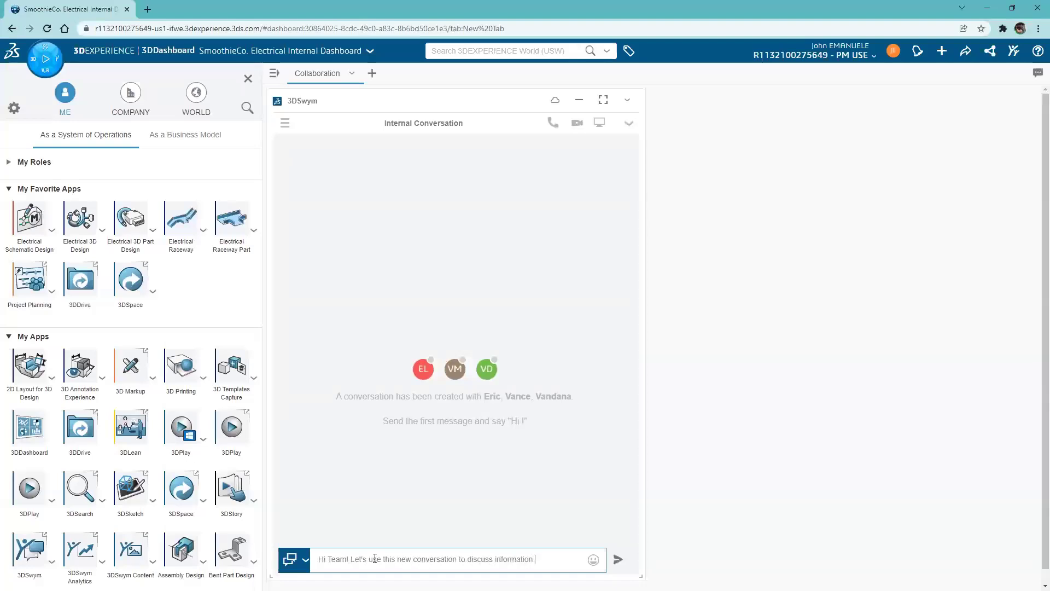
pyautogui.press('Return')
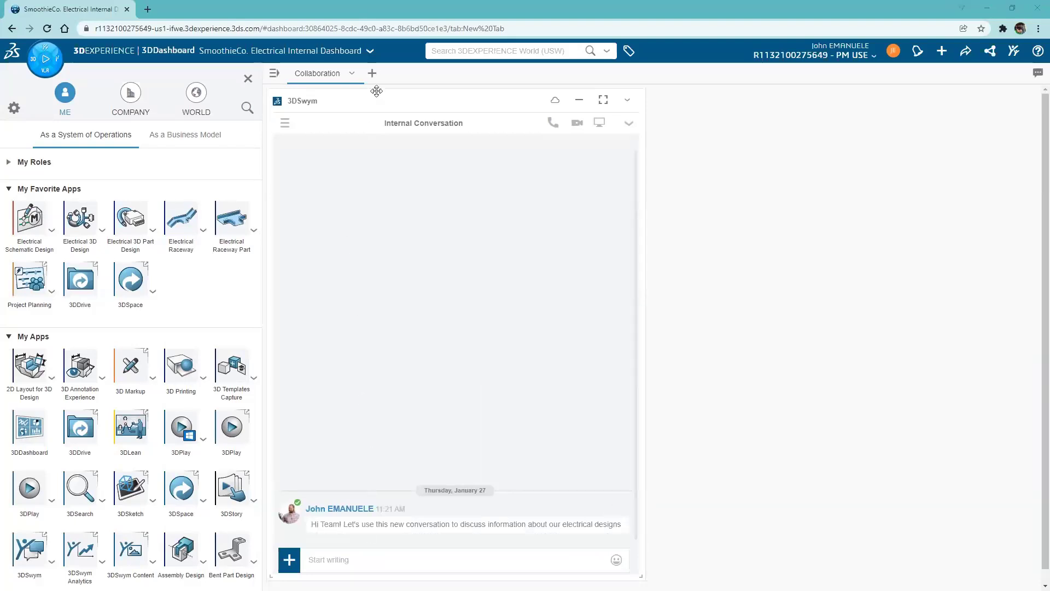
# - Add a new dashboard tab named FileSharing
pyautogui.click(373, 74)
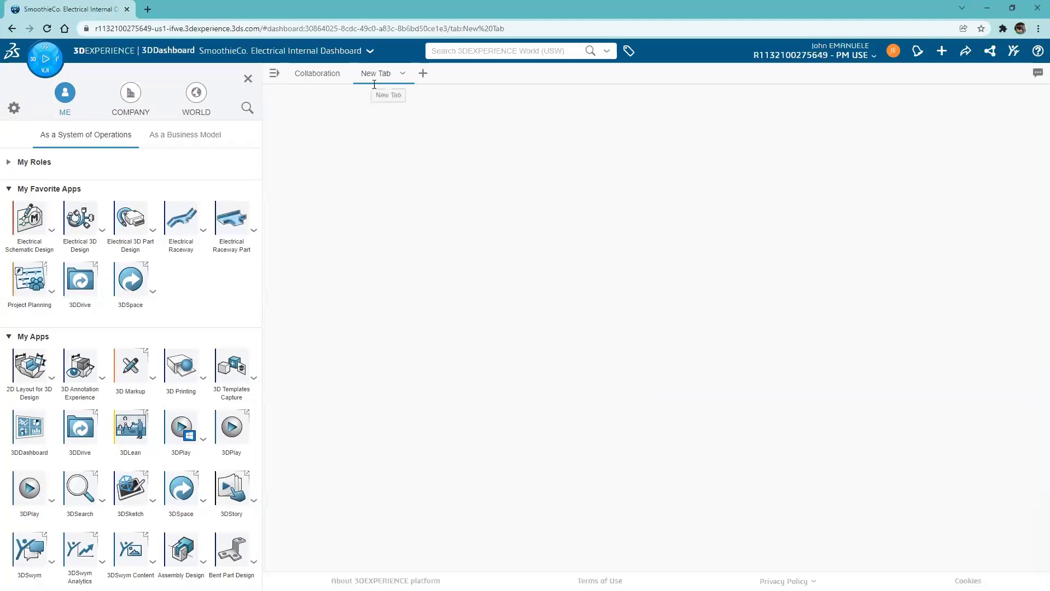
pyautogui.doubleClick(386, 74)
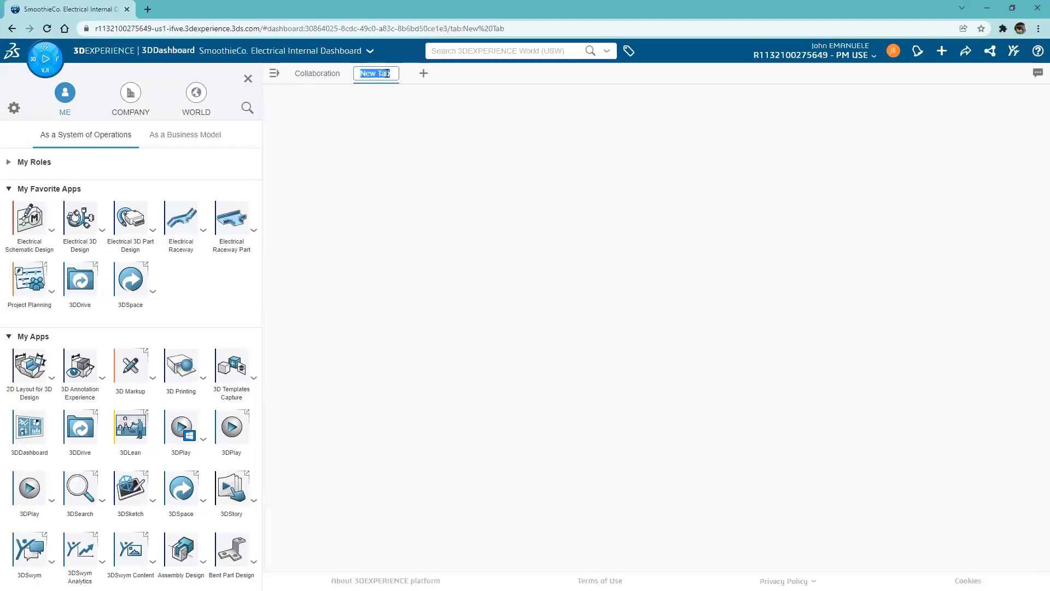
pyautogui.write('F')
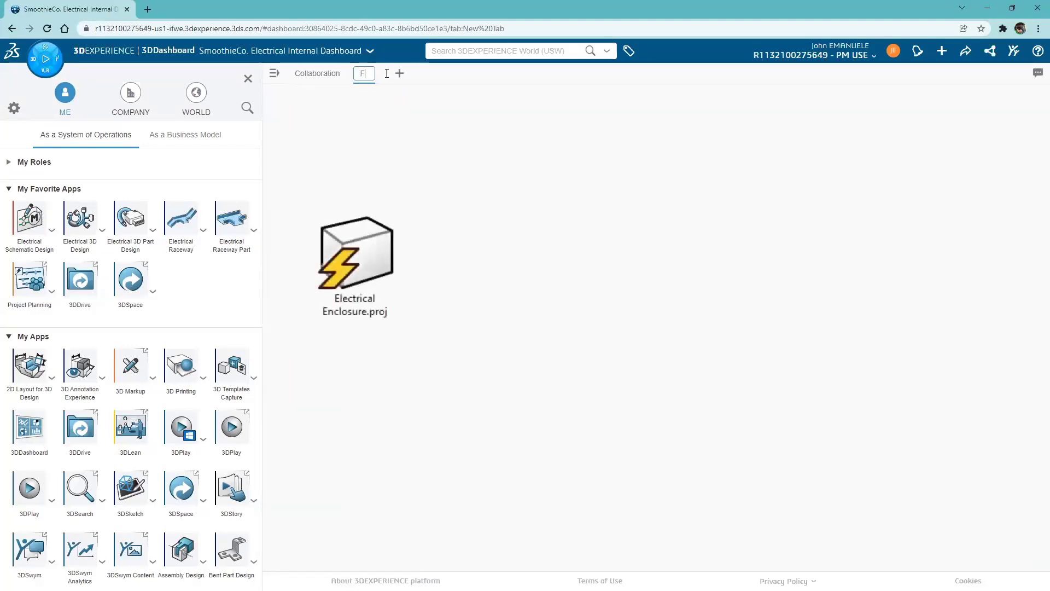
pyautogui.write('ile')
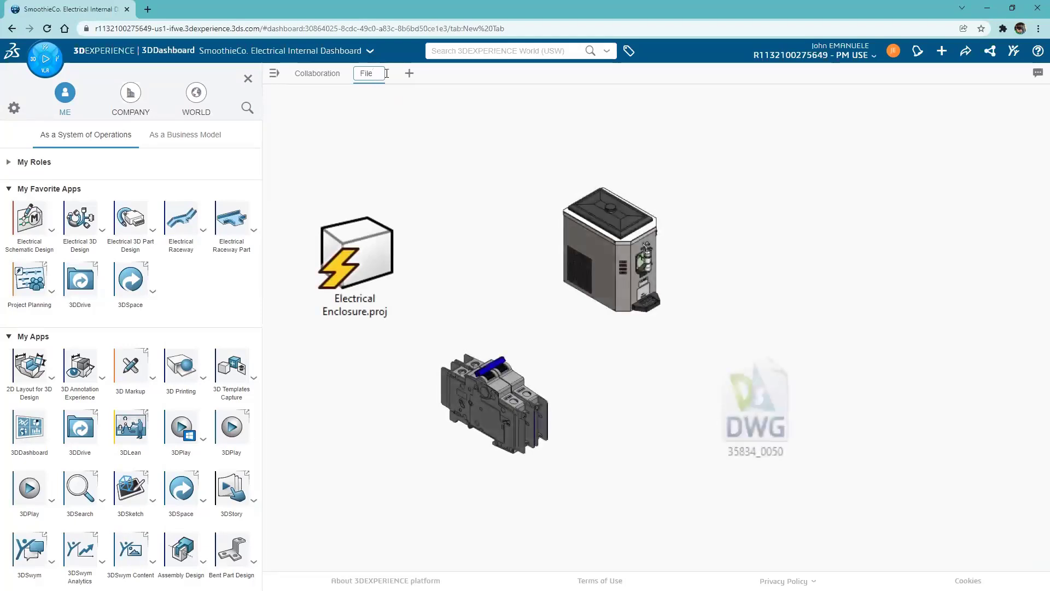
pyautogui.write('Sharing')
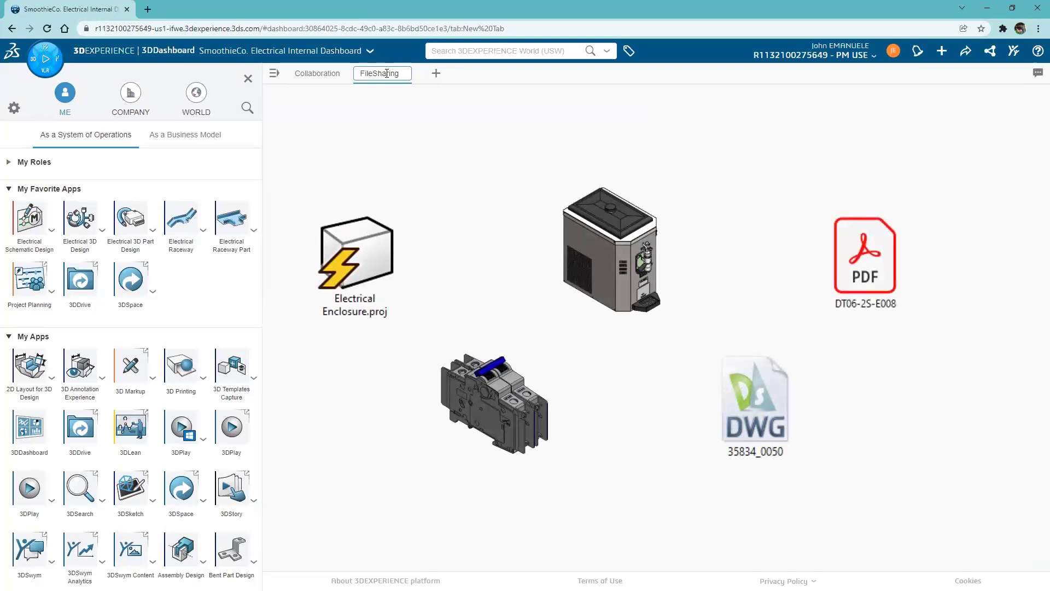
pyautogui.press('Return')
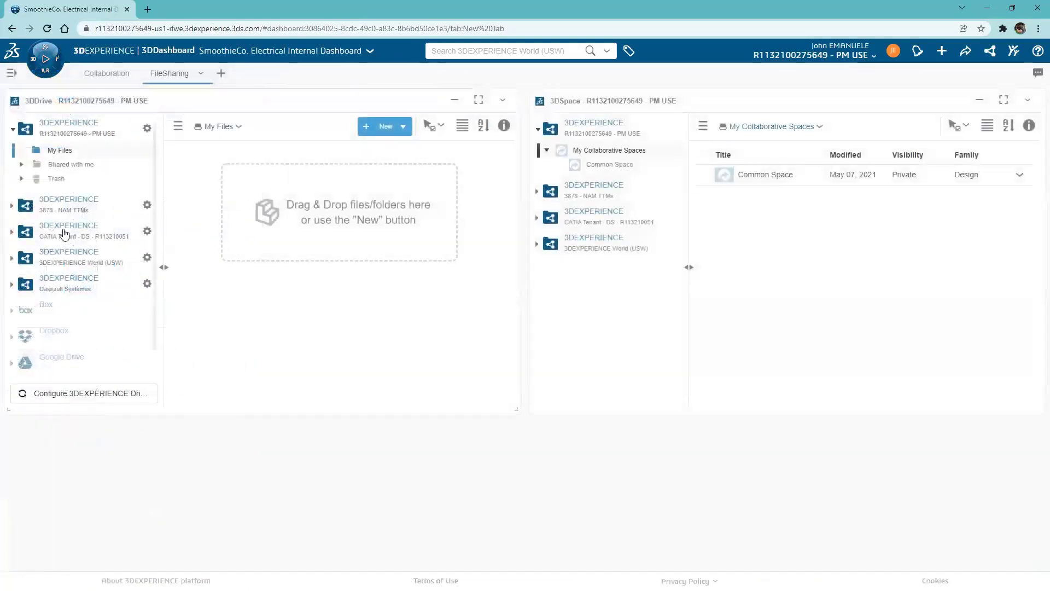
# - Make the 3DDrive and 3DSpace widgets taller
pyautogui.scroll(-2, 76, 275)
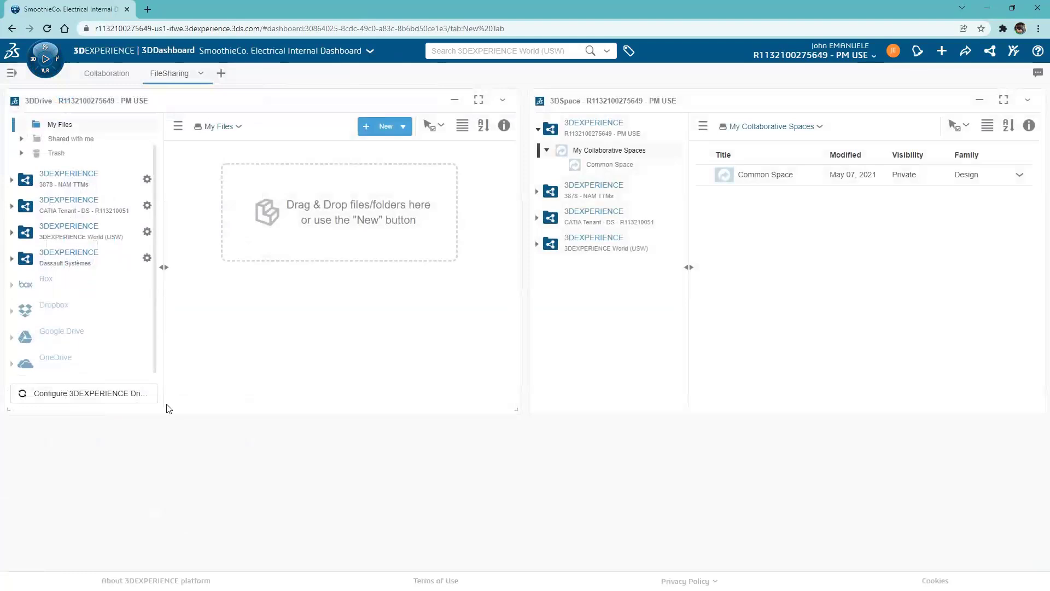
pyautogui.moveTo(171, 416); pyautogui.dragTo(185, 476)
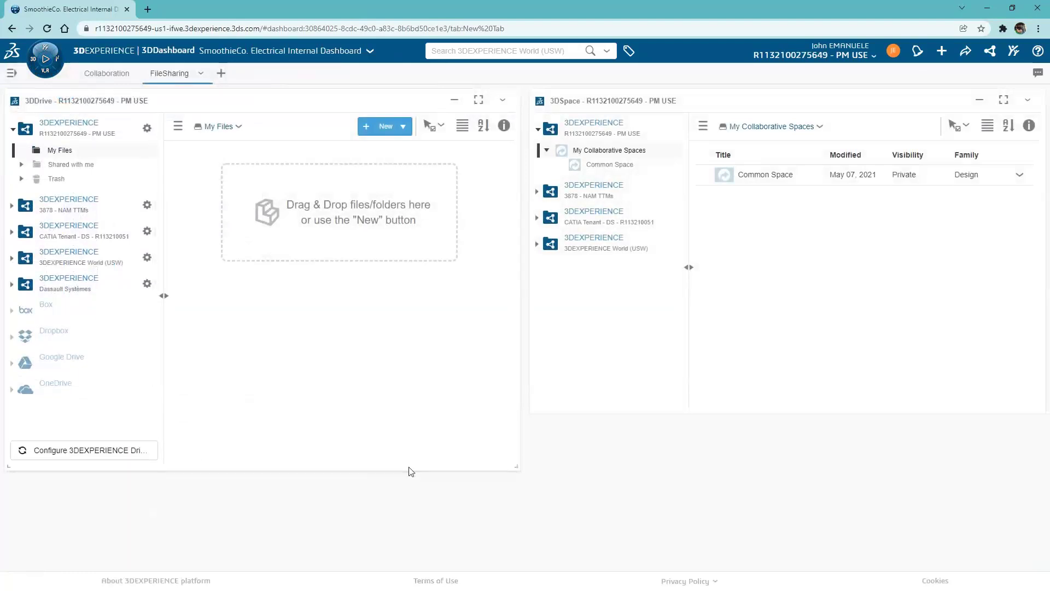
pyautogui.moveTo(745, 414); pyautogui.dragTo(728, 476)
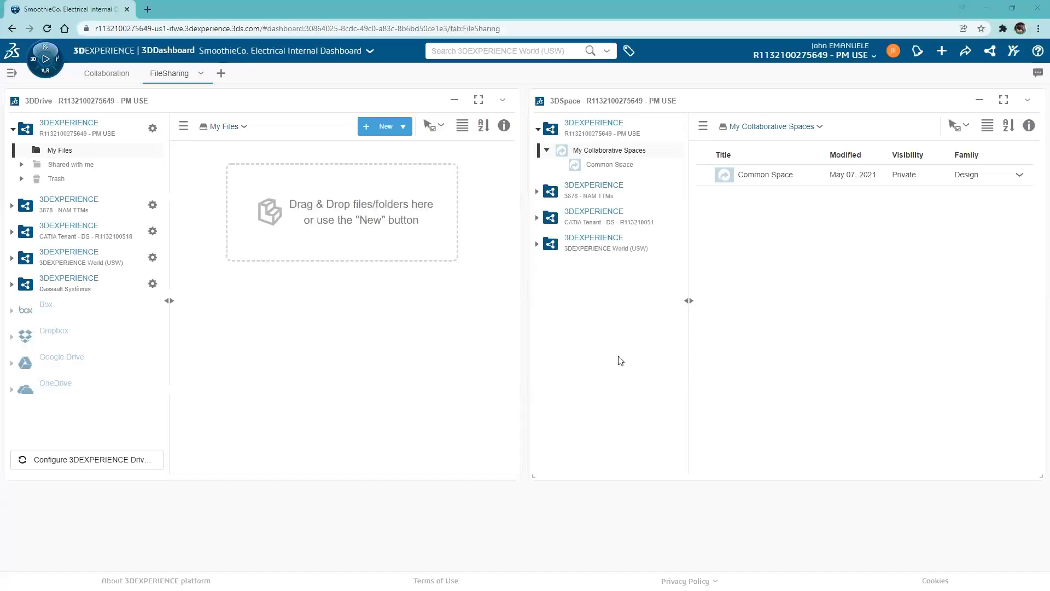
# - Create a folder 'SmoothieCo. Shared folder' in 3DDrive My Files
pyautogui.click(403, 126)
pyautogui.click(405, 150)
pyautogui.write('SmoothieCo. Shared f')
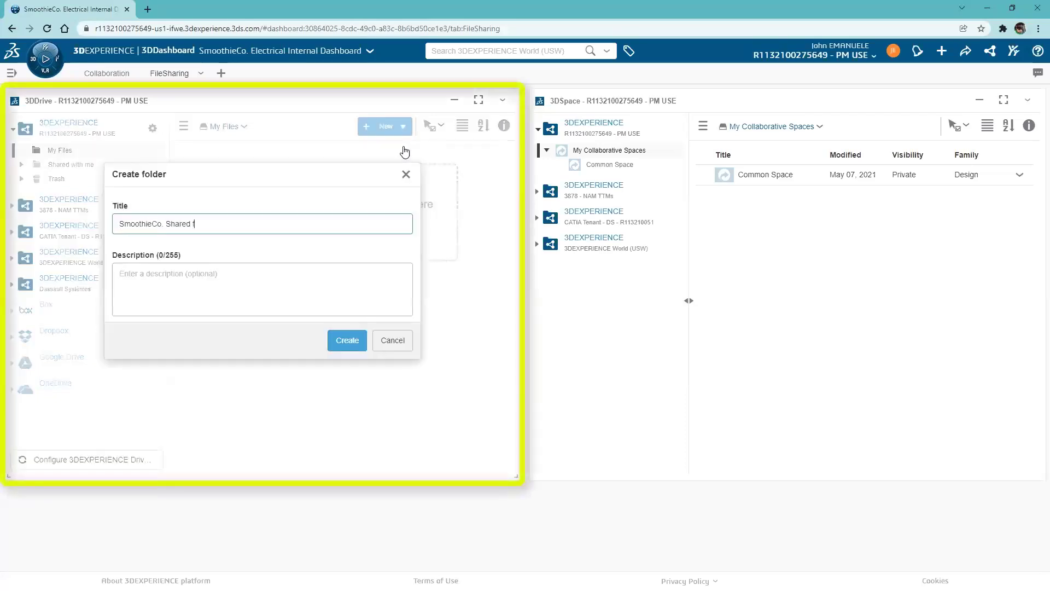
pyautogui.write('older')
pyautogui.click(347, 340)
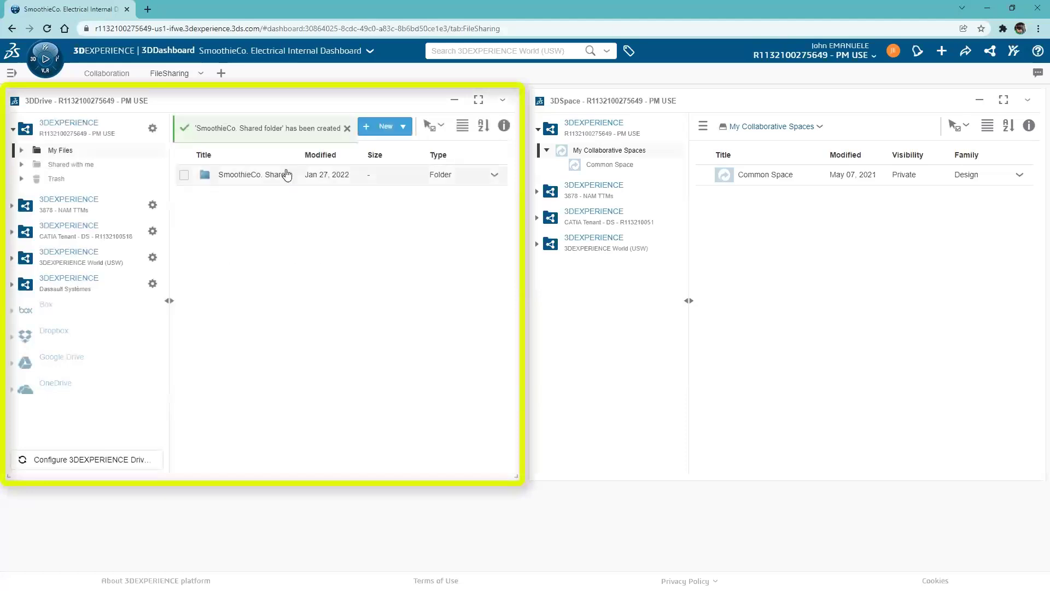
# - In the folder's Share dialog, add three colleagues as editors and an external e-mail address as viewer
pyautogui.click(493, 175)
pyautogui.click(472, 220)
pyautogui.write('vandana')
pyautogui.click(230, 293)
pyautogui.write('vance')
pyautogui.click(284, 291)
pyautogui.write('eric')
pyautogui.click(338, 292)
pyautogui.click(236, 246)
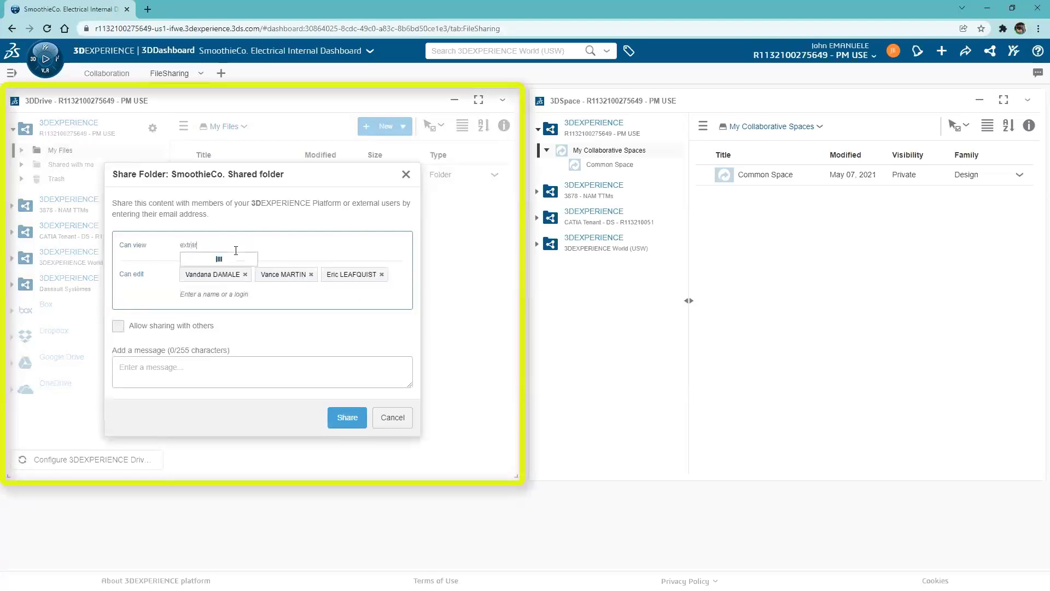
pyautogui.press('Return')
# - Share the folder, then attempt Box and Google Drive connections, closing the sign-in window
pyautogui.click(347, 418)
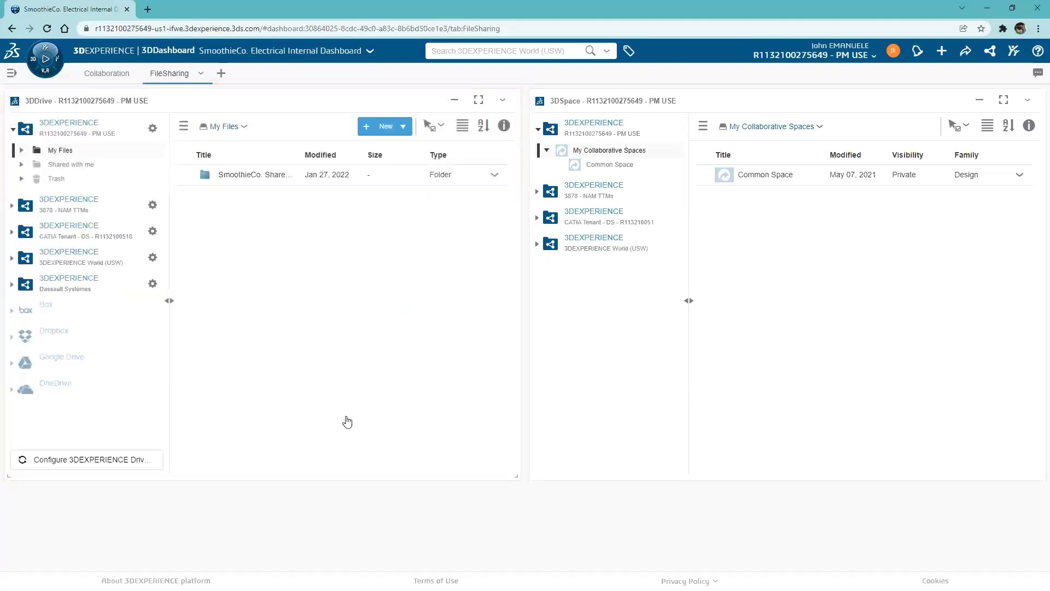
pyautogui.click(14, 312)
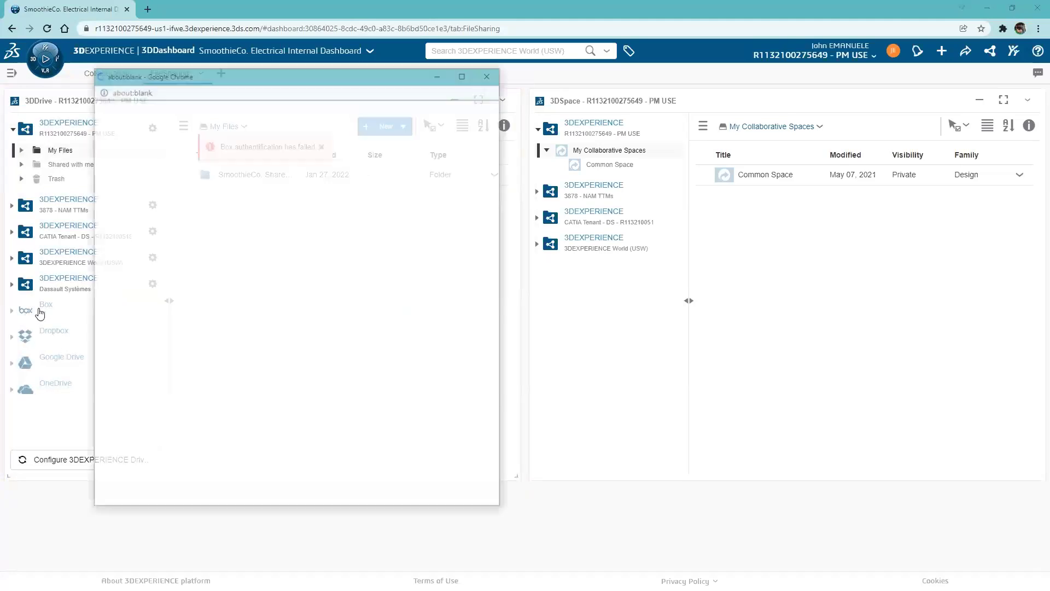
pyautogui.click(490, 73)
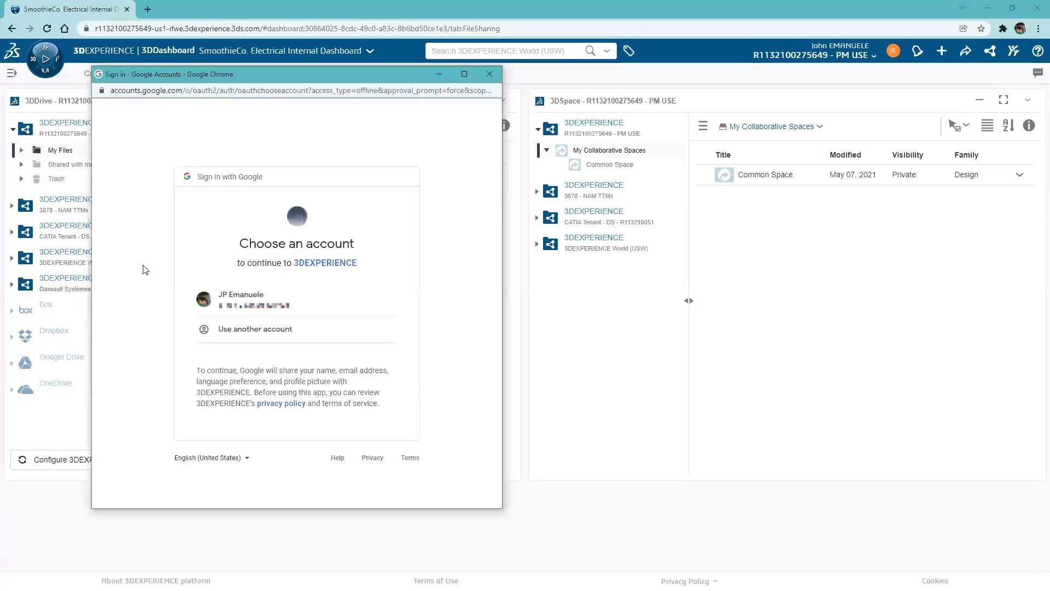
pyautogui.click(494, 75)
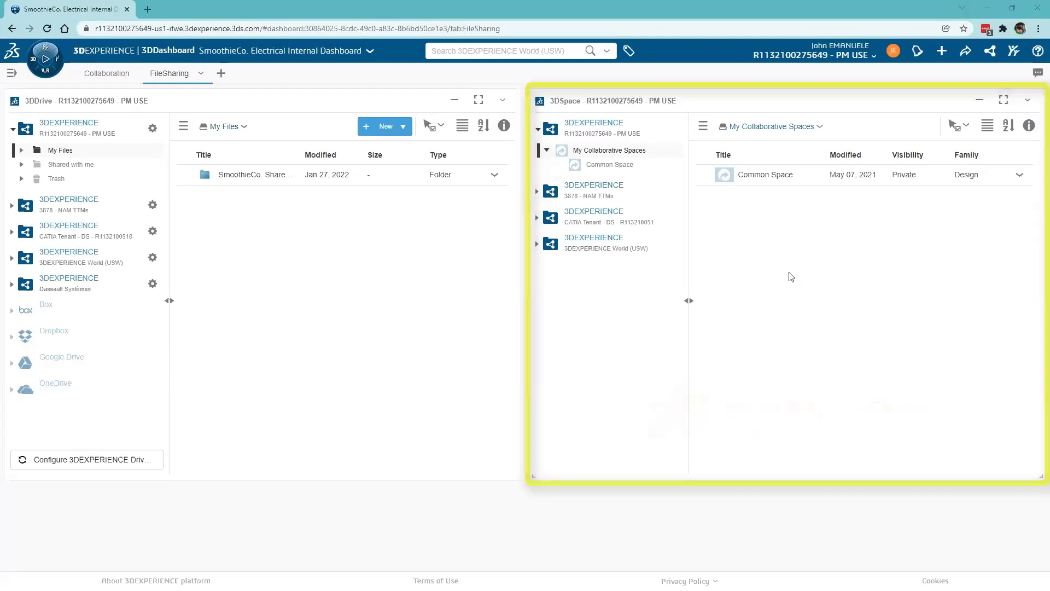
# - Open ElectricalEngineering from Common Space, upload SEL-00320, and drag in the Pneumatic-HydraulicDWGs_revA_3-16-20 zip
pyautogui.click(624, 166)
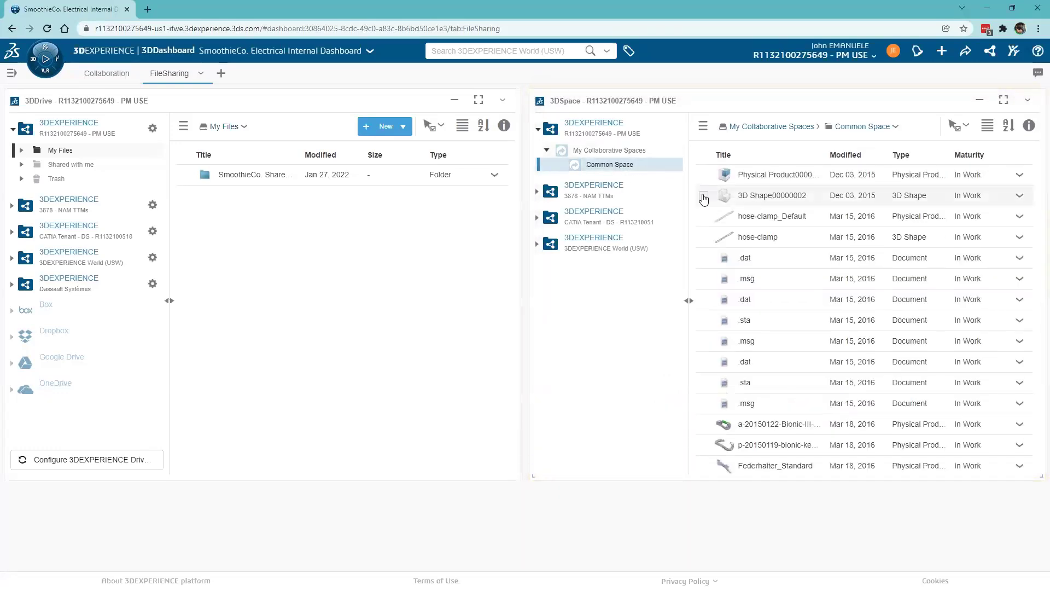
pyautogui.click(773, 426)
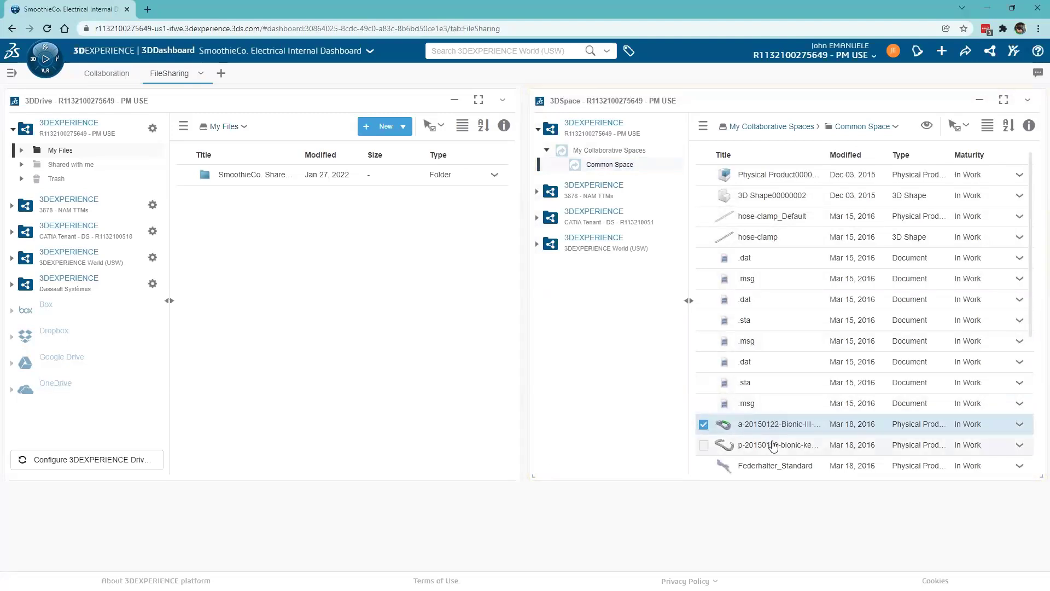
pyautogui.moveTo(773, 446)
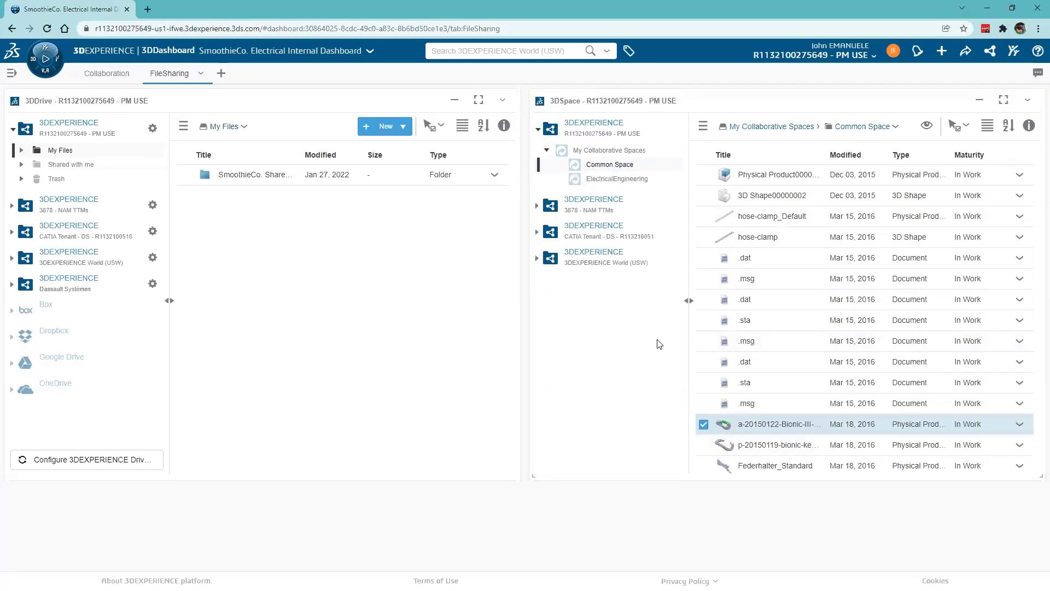
pyautogui.click(615, 178)
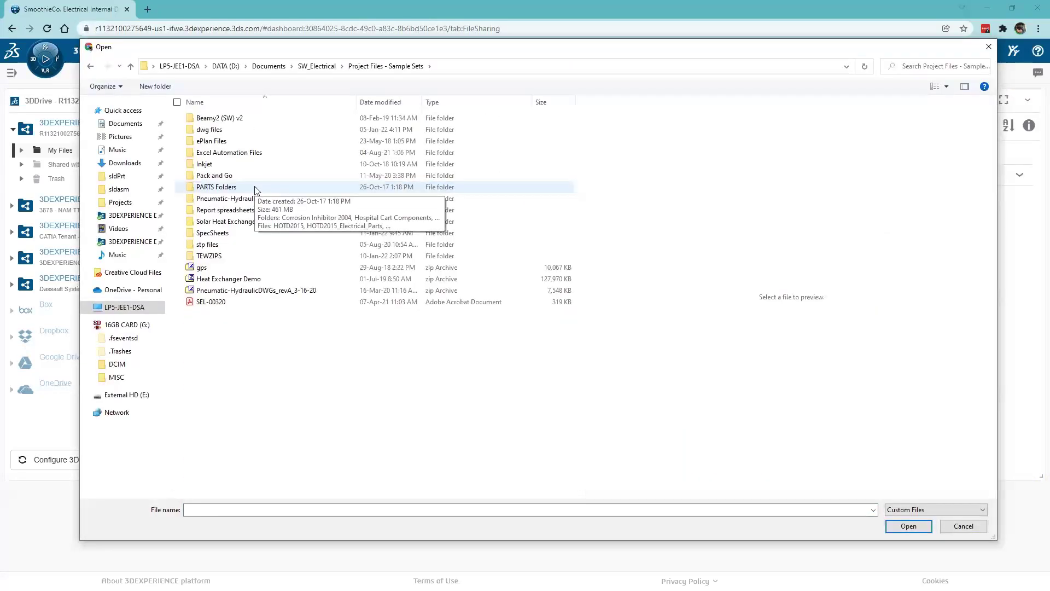
pyautogui.doubleClick(213, 302)
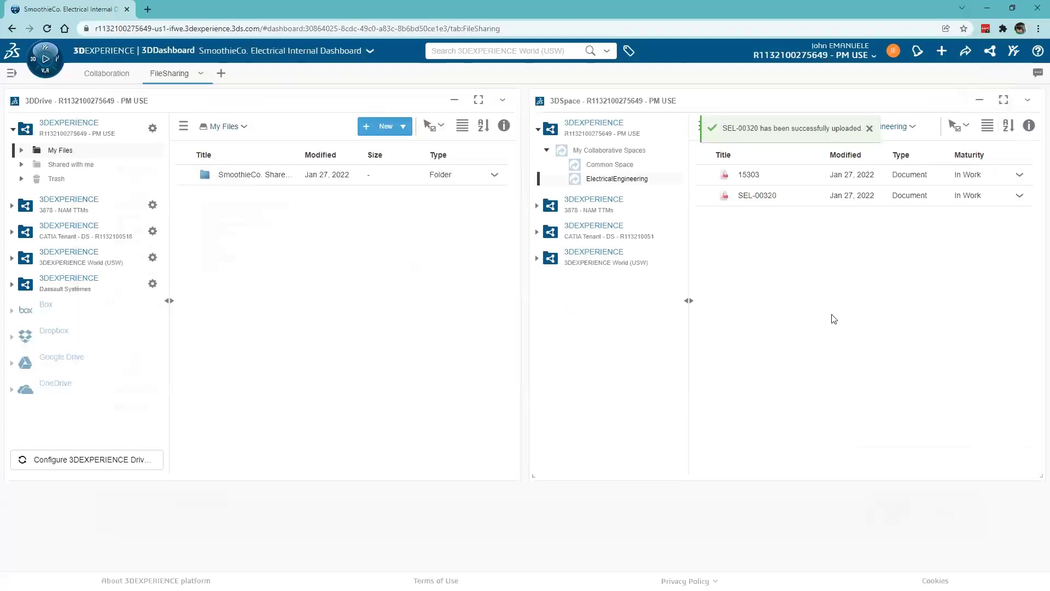
pyautogui.hotkey('alt', 'Tab')
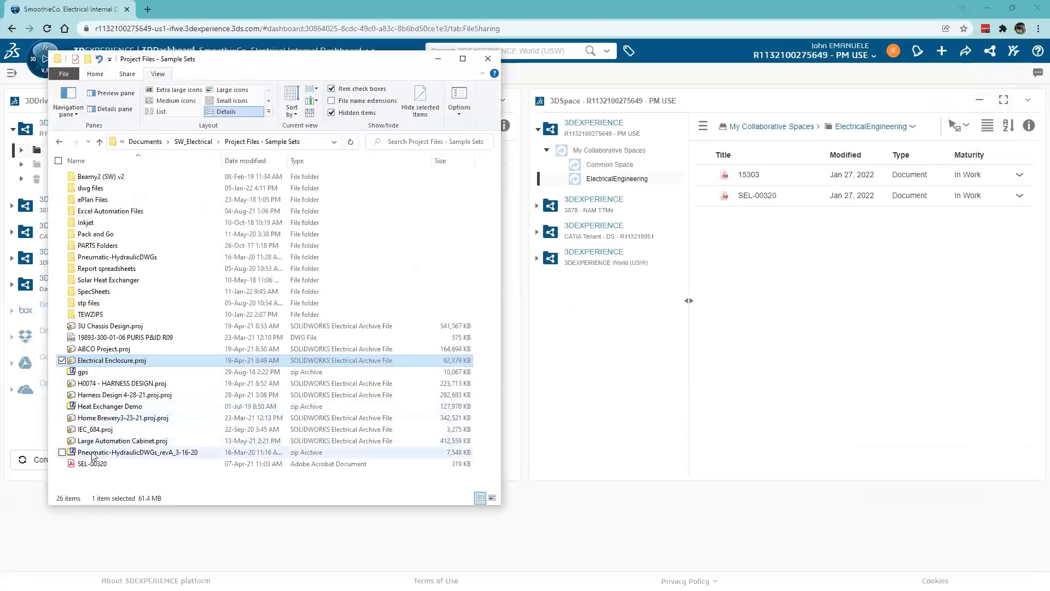
pyautogui.moveTo(93, 456); pyautogui.dragTo(773, 308)
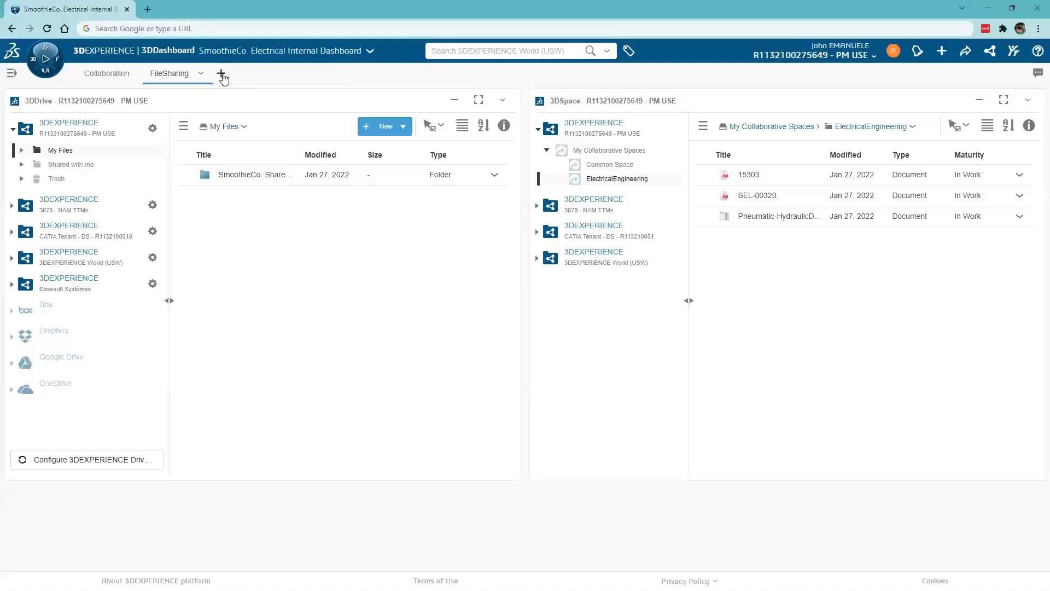
# - Add a 'Project Planning' tab holding a widened Project Planning app widget
pyautogui.click(222, 75)
pyautogui.doubleClick(223, 73)
pyautogui.write('Project Planning')
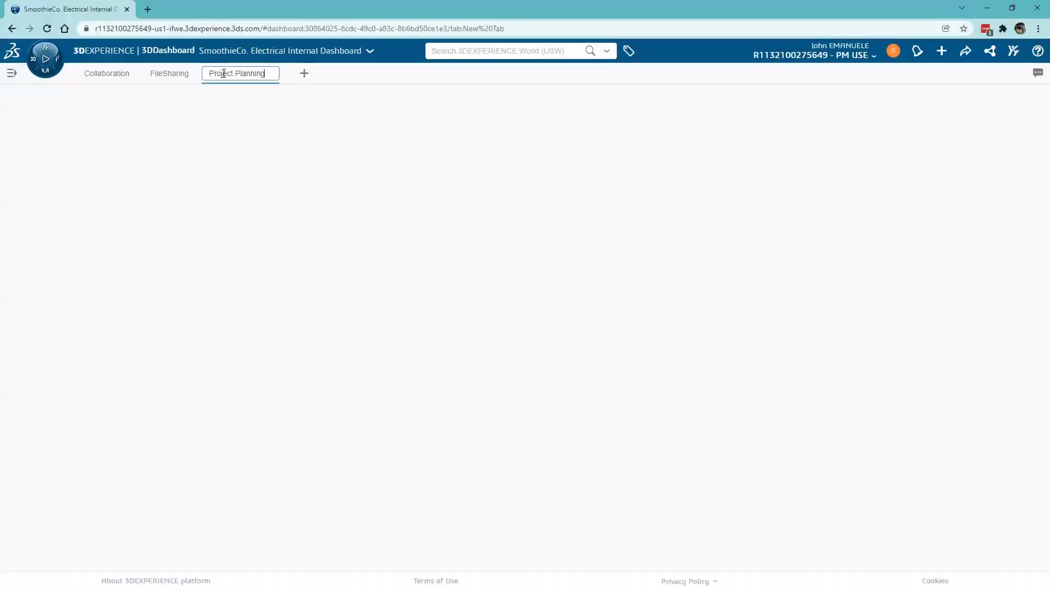
pyautogui.press('Return')
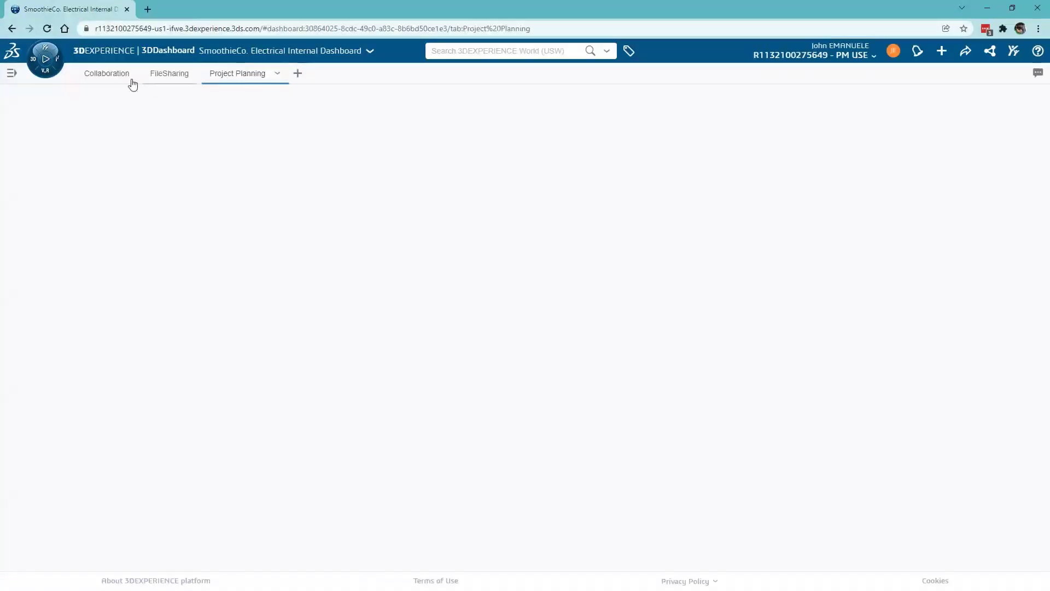
pyautogui.click(45, 58)
pyautogui.moveTo(30, 279); pyautogui.dragTo(356, 195)
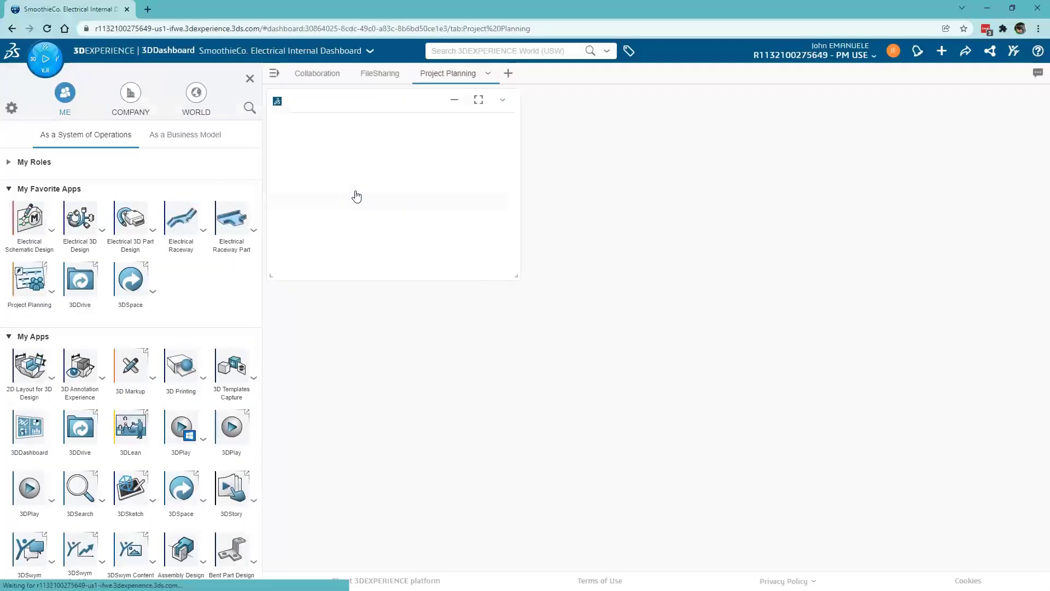
pyautogui.click(250, 79)
pyautogui.moveTo(341, 278); pyautogui.dragTo(1015, 556)
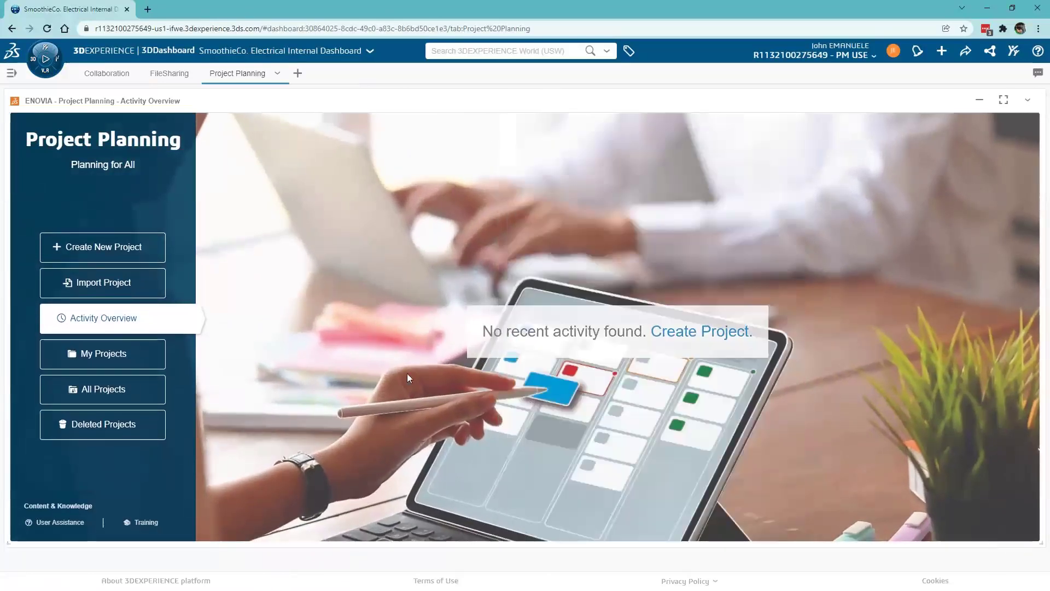
# - Create the project 'SmoothieCo. M660 Commercial Dispenser Project Plan' described as 'M660 Dispenser' with a cover image
pyautogui.click(123, 252)
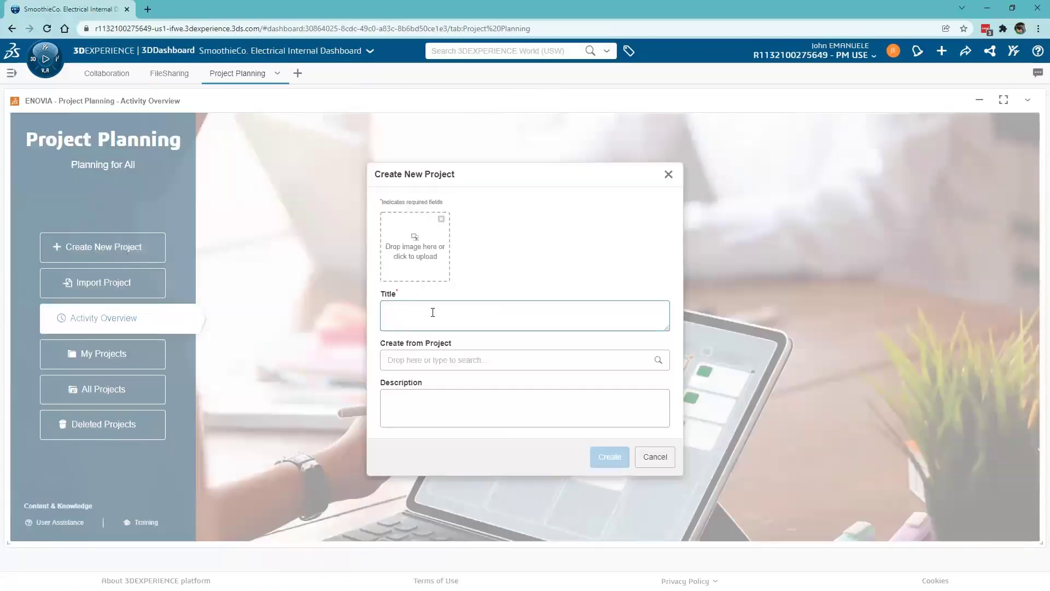
pyautogui.write('Smoothis')
pyautogui.write('Co Commer')
pyautogui.press('BackSpace')
pyautogui.press('BackSpace')
pyautogui.press('BackSpace')
pyautogui.press('BackSpace')
pyautogui.press('BackSpace')
pyautogui.press('BackSpace')
pyautogui.write('M660')
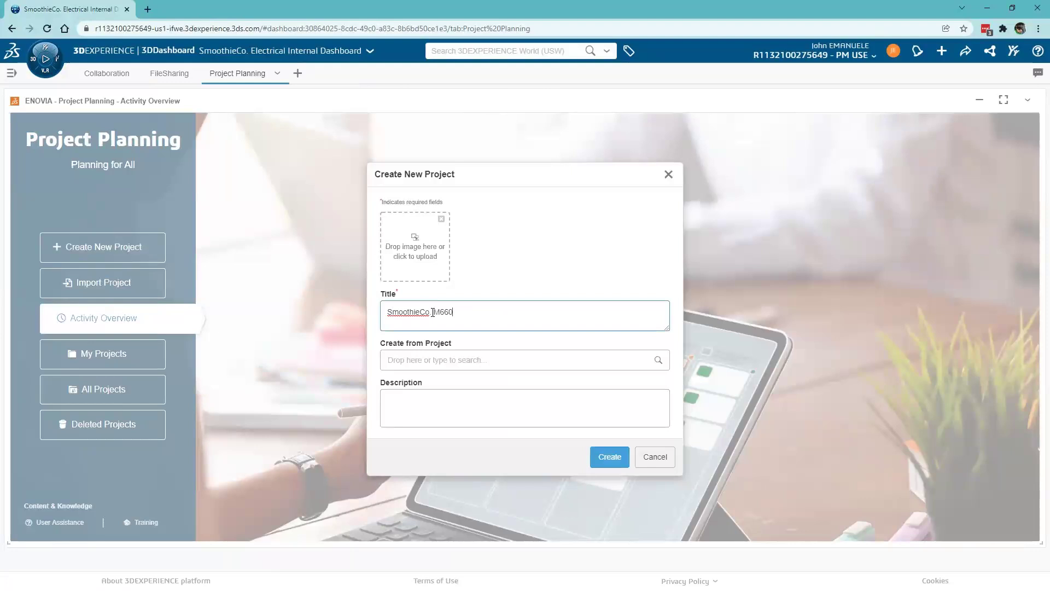
pyautogui.write(' Commercial Dispenser Project Plan')
pyautogui.click(419, 400)
pyautogui.write('M660 Dispenser')
pyautogui.click(416, 243)
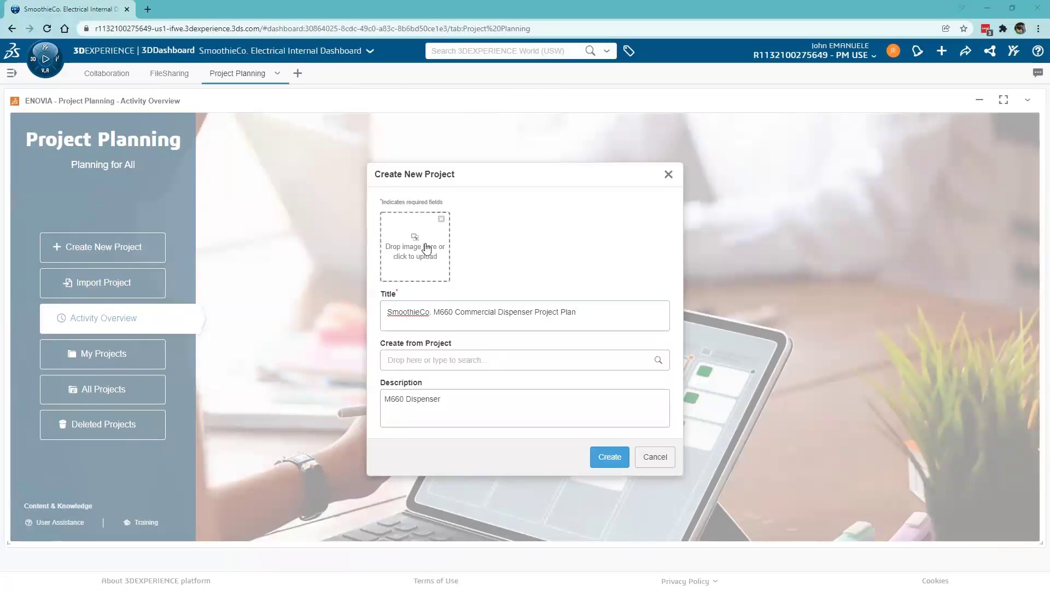
pyautogui.click(406, 405)
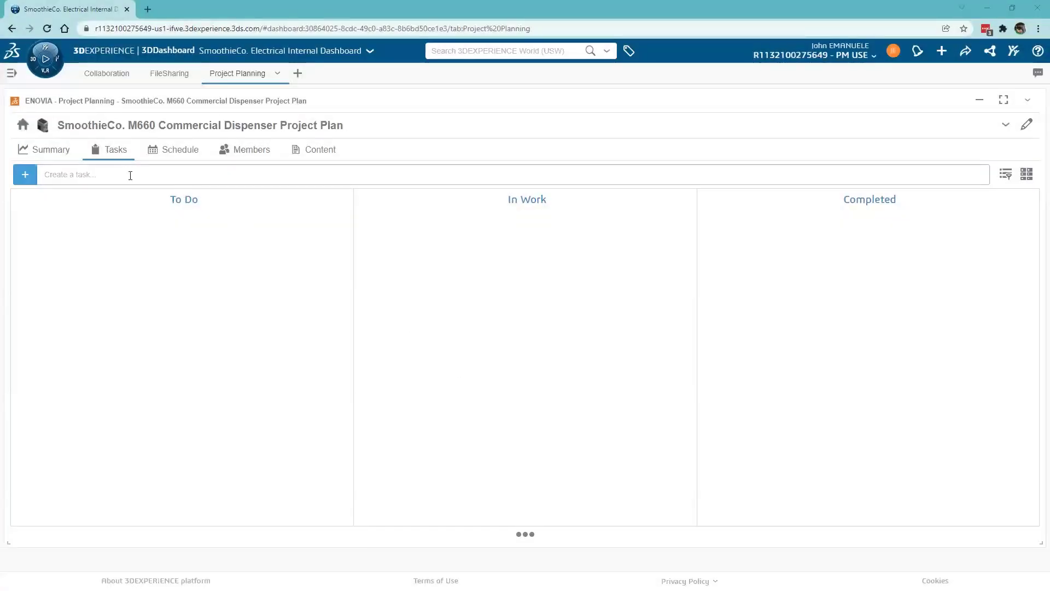
# - Add a New Task card to the To Do column and give it a placeholder description
pyautogui.click(130, 176)
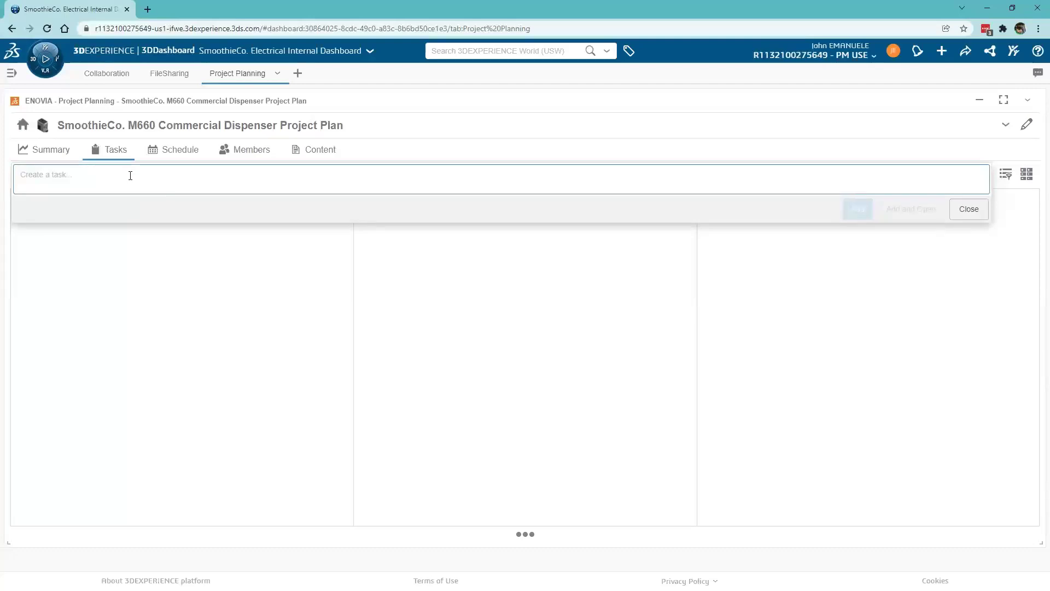
pyautogui.write('New Task')
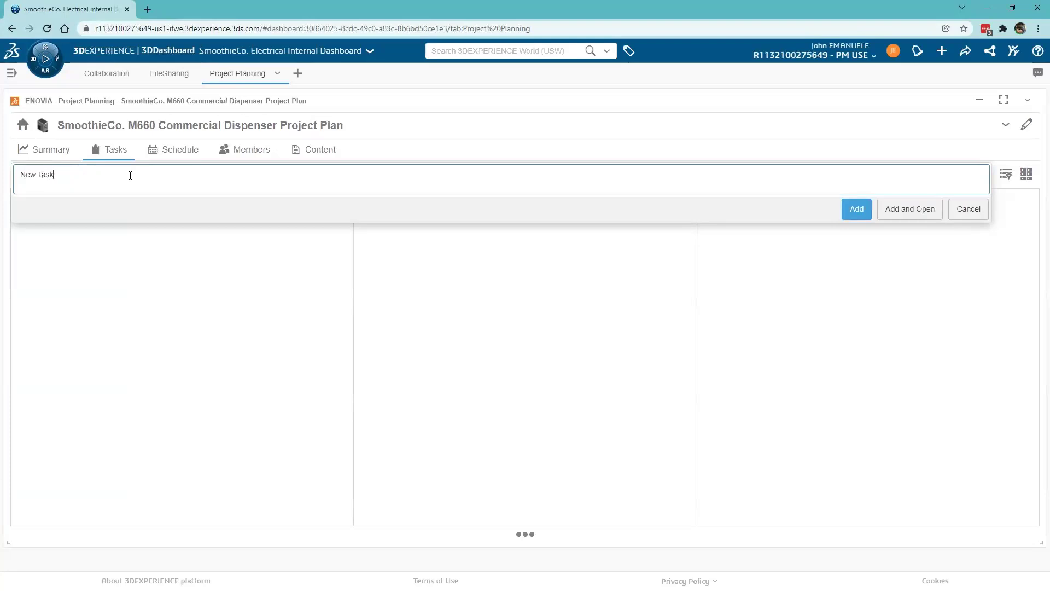
pyautogui.click(899, 209)
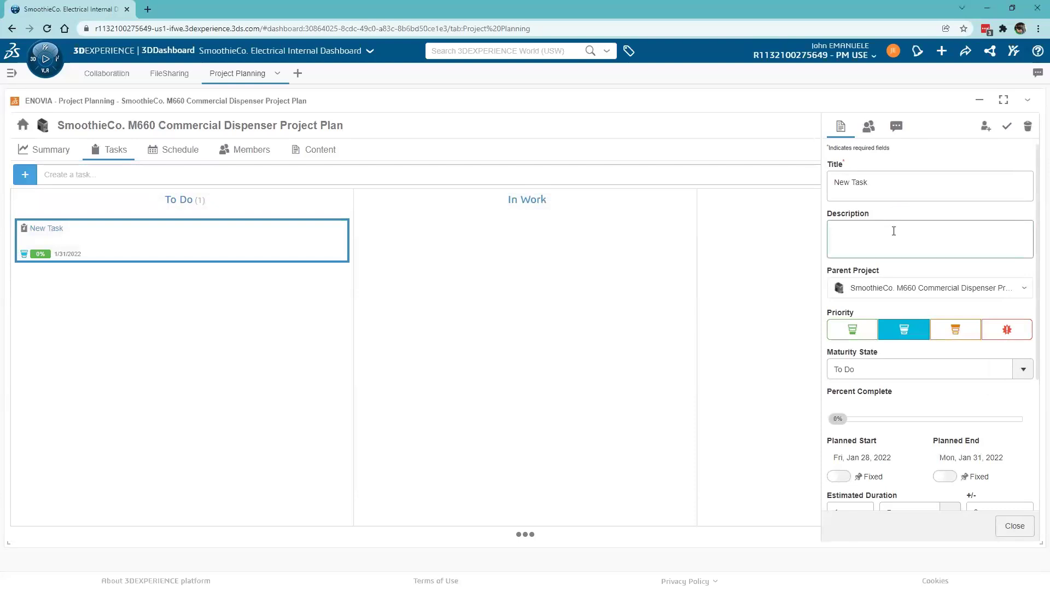
pyautogui.click(894, 230)
pyautogui.write('Description')
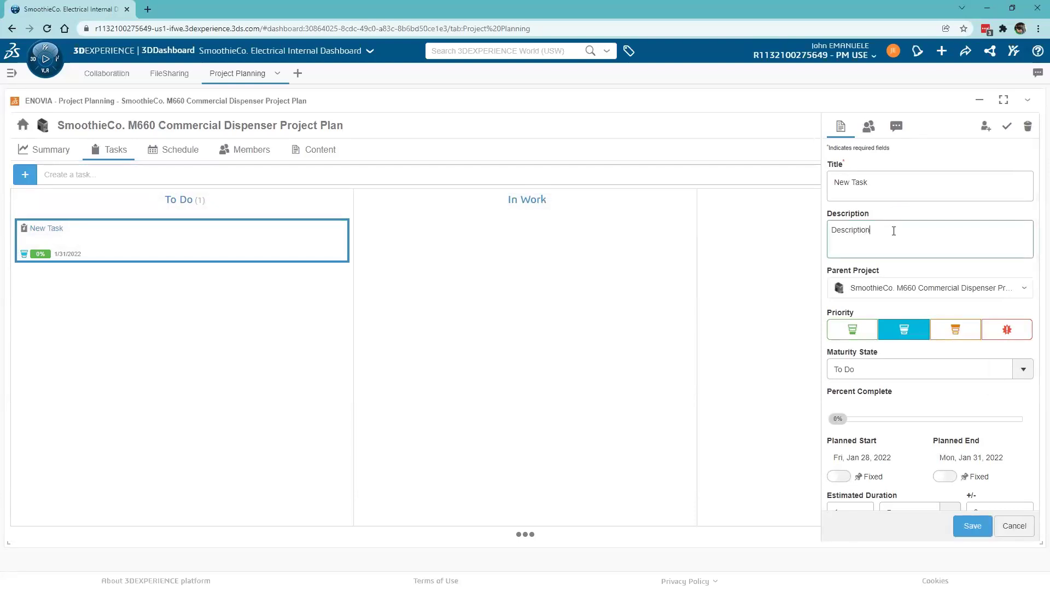
# - Set the task to low priority, keep it in To Do, and set estimated duration to 2
pyautogui.click(851, 331)
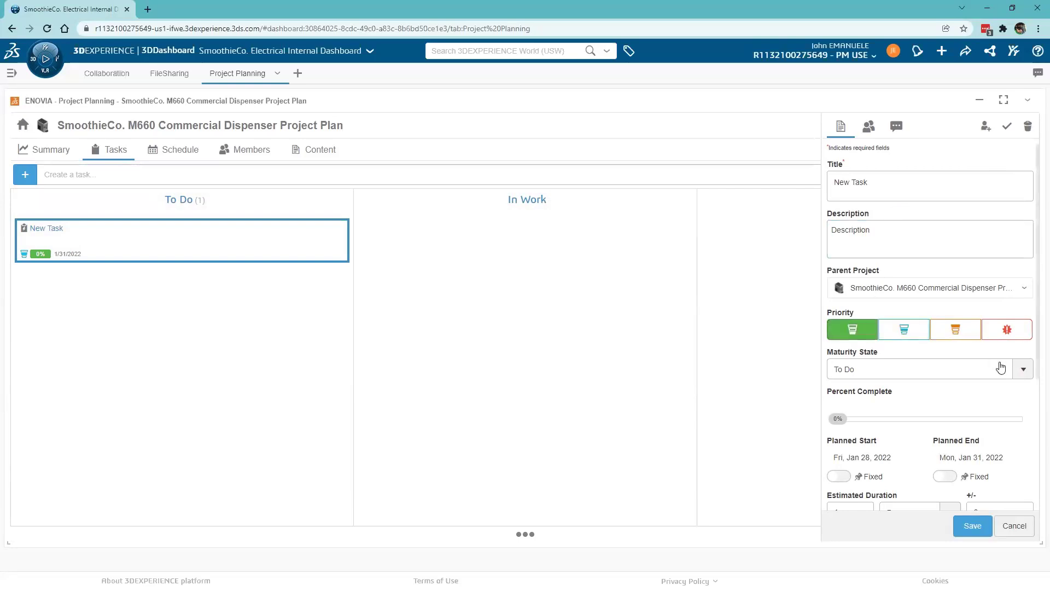
pyautogui.click(1021, 370)
pyautogui.click(969, 388)
pyautogui.scroll(-3, 930, 383)
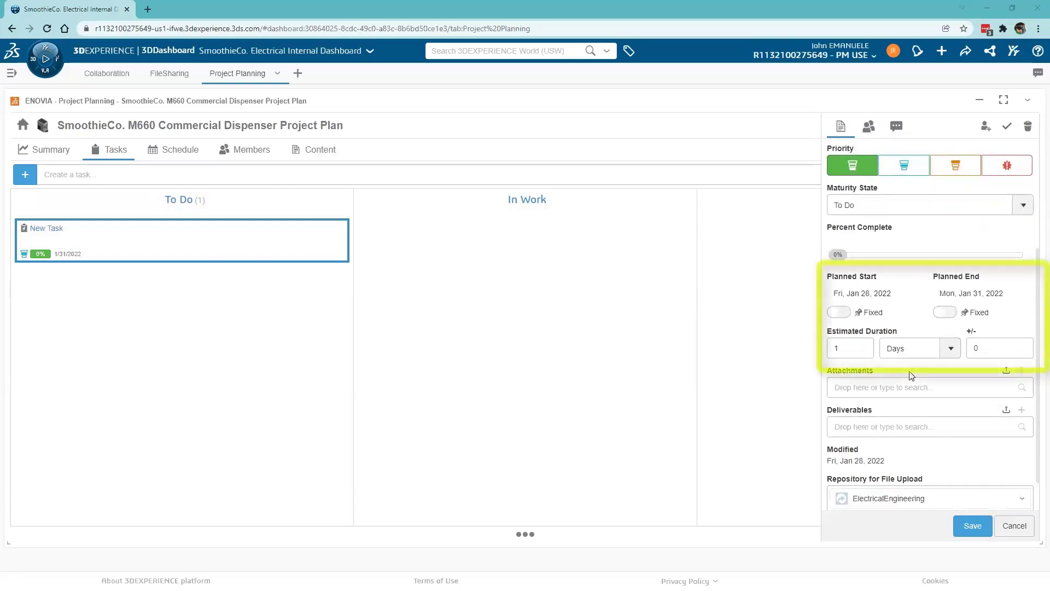
pyautogui.moveTo(842, 350); pyautogui.dragTo(822, 361)
pyautogui.write('2')
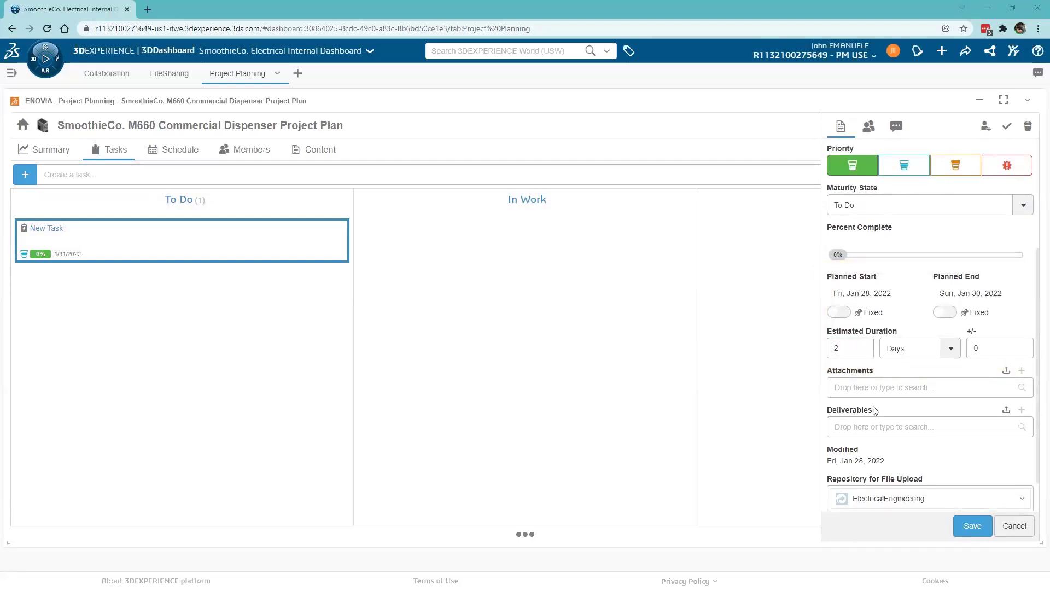
pyautogui.scroll(-1, 875, 411)
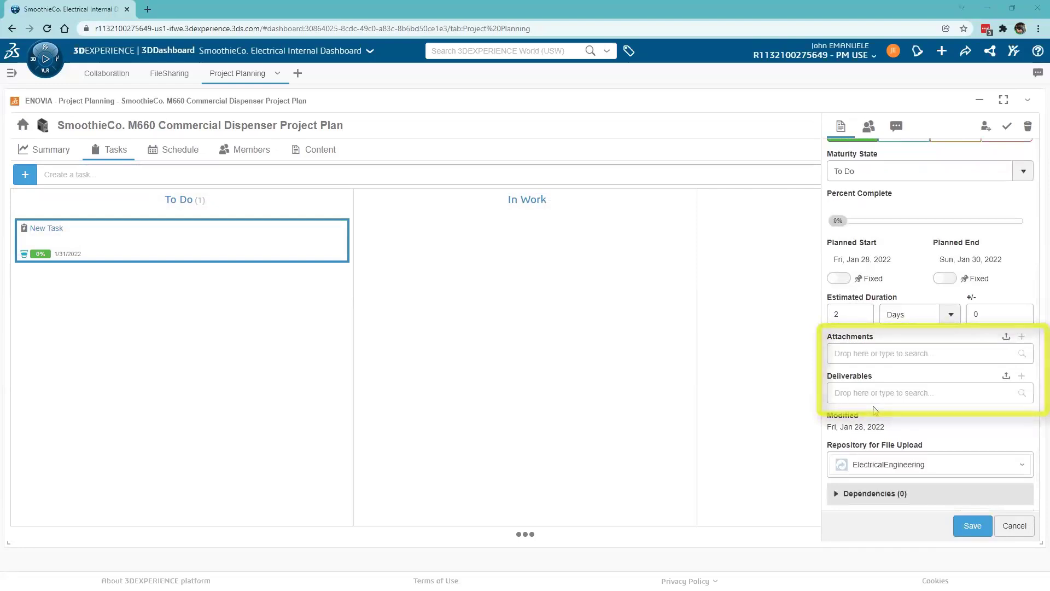
# - Assign a colleague found by searching 'vance' to the task, then save and close it
pyautogui.click(870, 127)
pyautogui.click(875, 164)
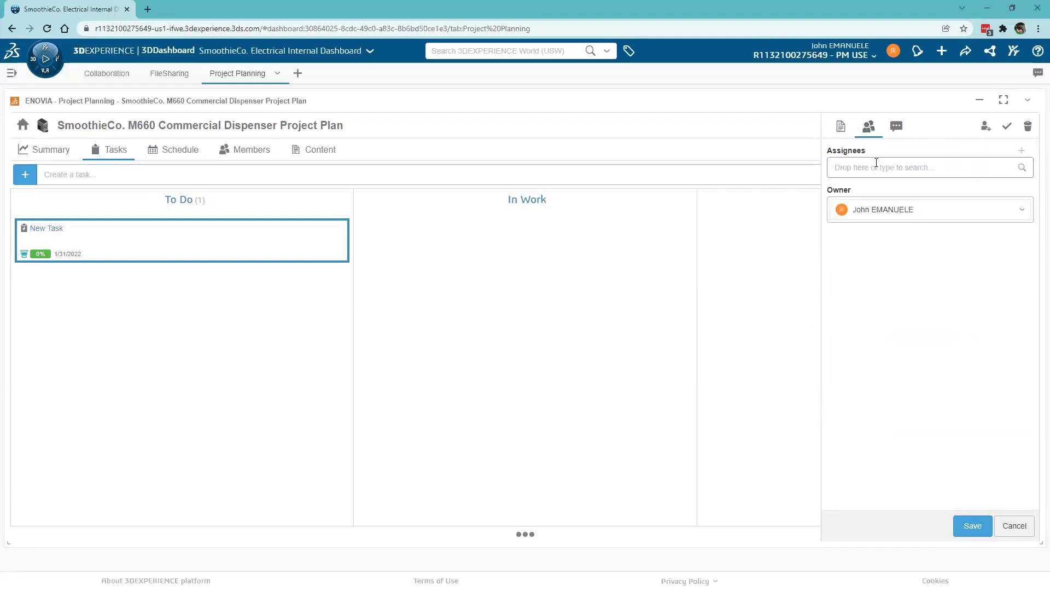
pyautogui.write('vance')
pyautogui.click(878, 192)
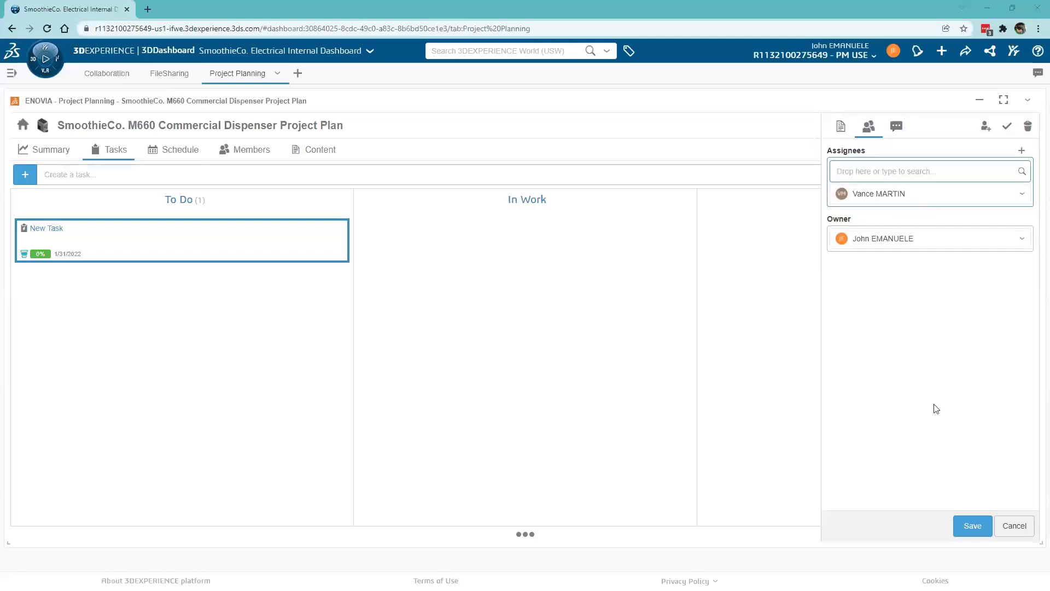
pyautogui.click(964, 525)
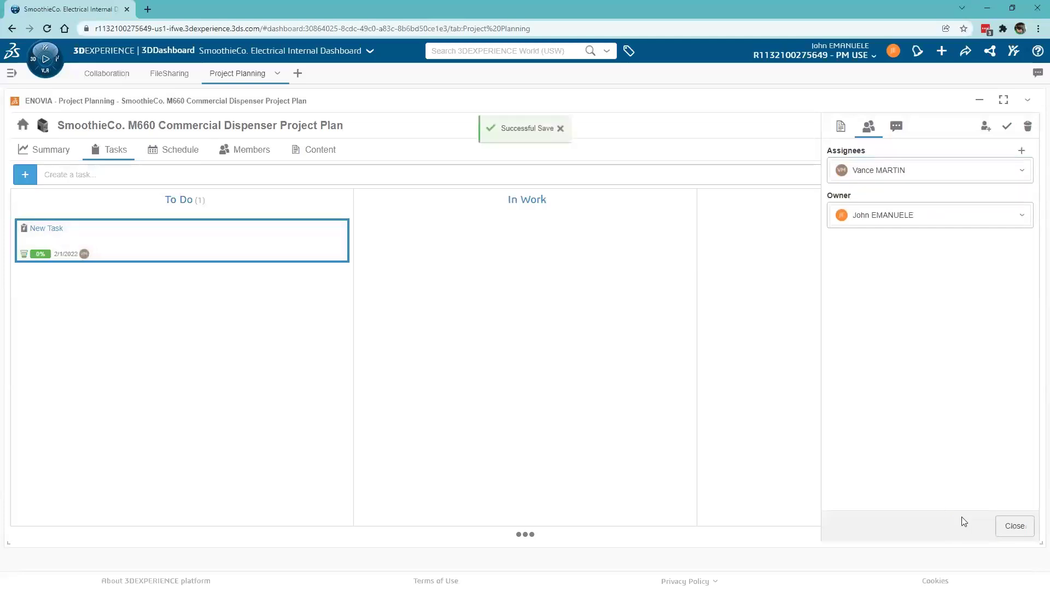
pyautogui.click(1011, 526)
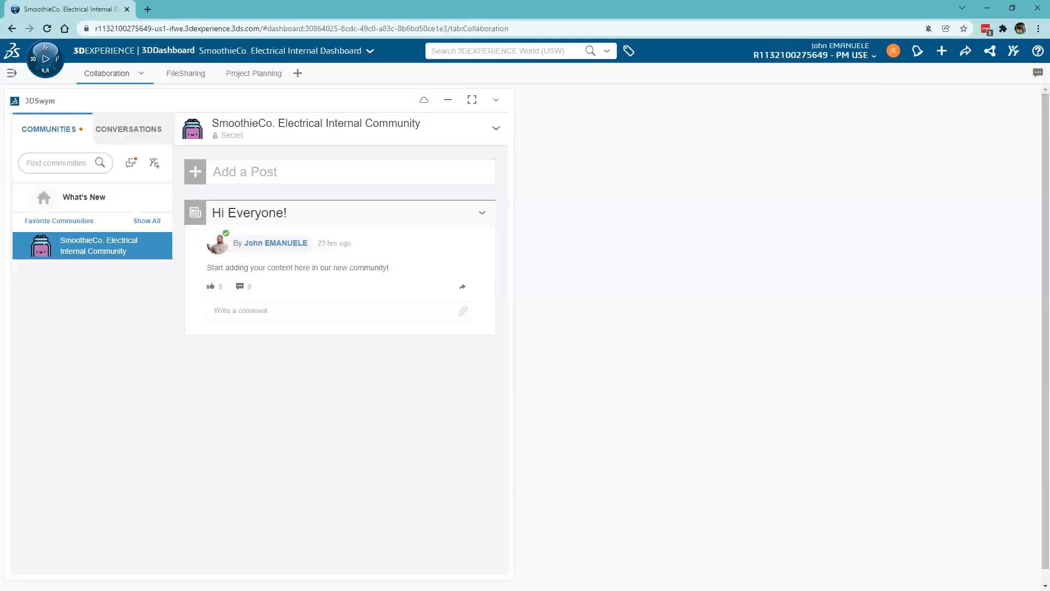
# - Open the Proximity sensor research task from its assignment notification and drag it into In Work
pyautogui.click(917, 51)
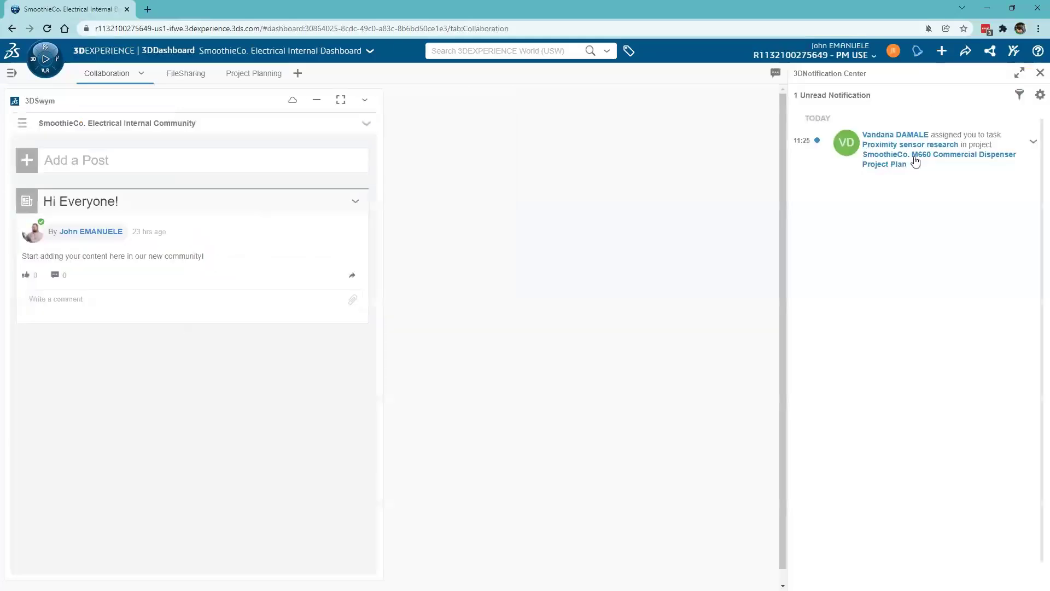
pyautogui.click(914, 162)
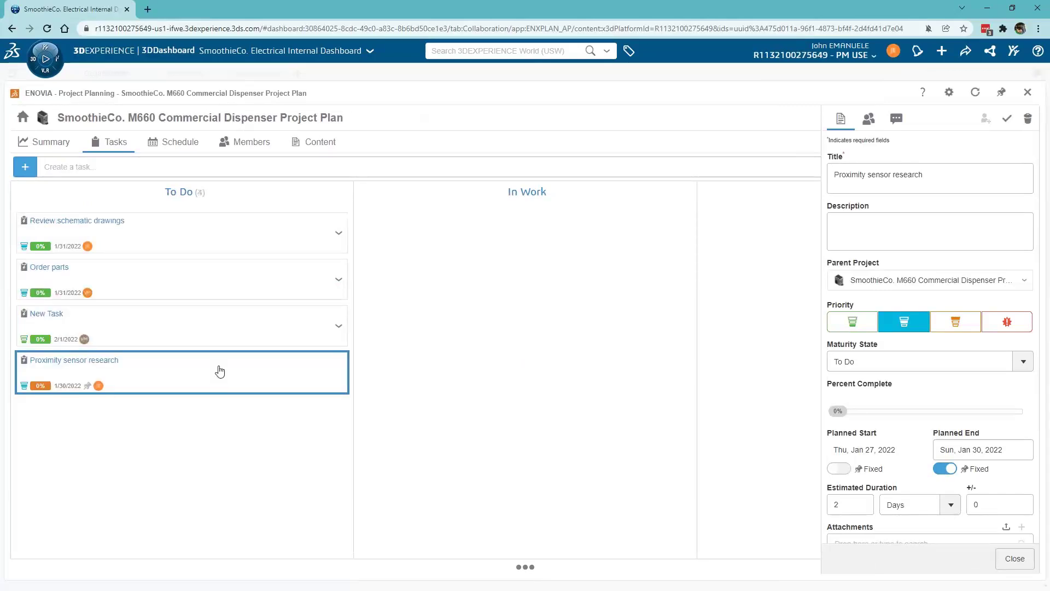
pyautogui.moveTo(220, 371); pyautogui.dragTo(535, 254)
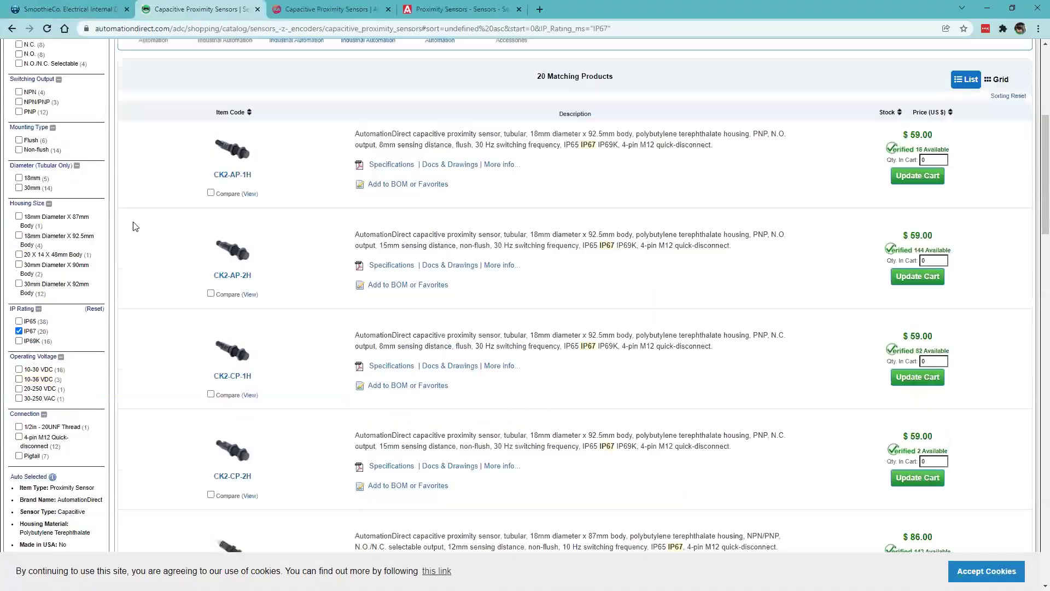
# - Filter the first capacitive sensor catalogue and open the CT Series specifications PDF
pyautogui.scroll(2, 20, 217)
pyautogui.click(20, 129)
pyautogui.click(19, 166)
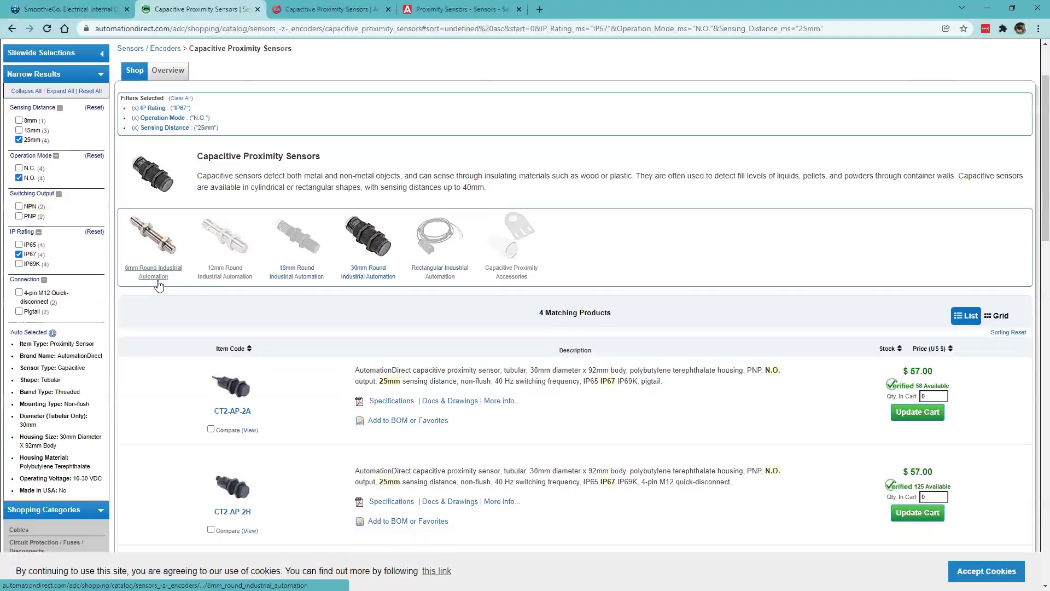
pyautogui.scroll(-3, 158, 284)
pyautogui.click(392, 237)
pyautogui.scroll(-6, 415, 310)
pyautogui.scroll(6, 415, 310)
# - In the other supplier's catalogue, limit to 3-wire cable, rectangular sensors and open the E2K-F datasheet
pyautogui.click(593, 9)
pyautogui.click(533, 214)
pyautogui.click(905, 212)
pyautogui.click(858, 297)
pyautogui.click(905, 378)
pyautogui.click(716, 156)
pyautogui.click(695, 219)
pyautogui.click(693, 250)
pyautogui.click(115, 406)
# - Filter Rockwell sensors to DC Shielded, Rectangular Housing and open the 875F-M10NP34-A2 cut sheet
pyautogui.moveTo(458, 9); pyautogui.dragTo(720, 9)
pyautogui.scroll(-20, 421, 382)
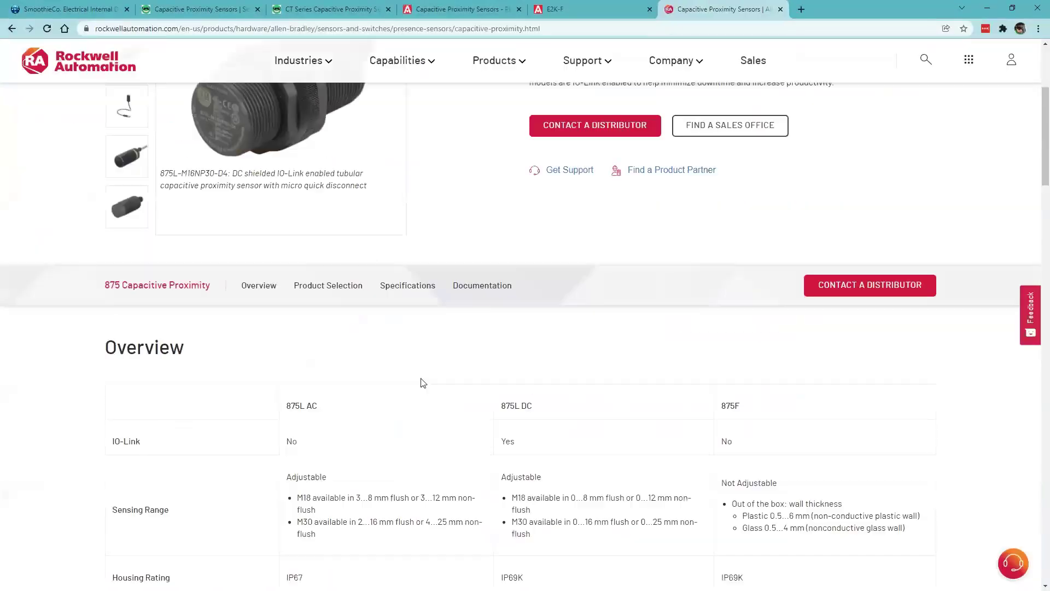
pyautogui.click(115, 298)
pyautogui.scroll(-2, 93, 300)
pyautogui.scroll(2, 158, 285)
pyautogui.click(115, 149)
pyautogui.click(281, 129)
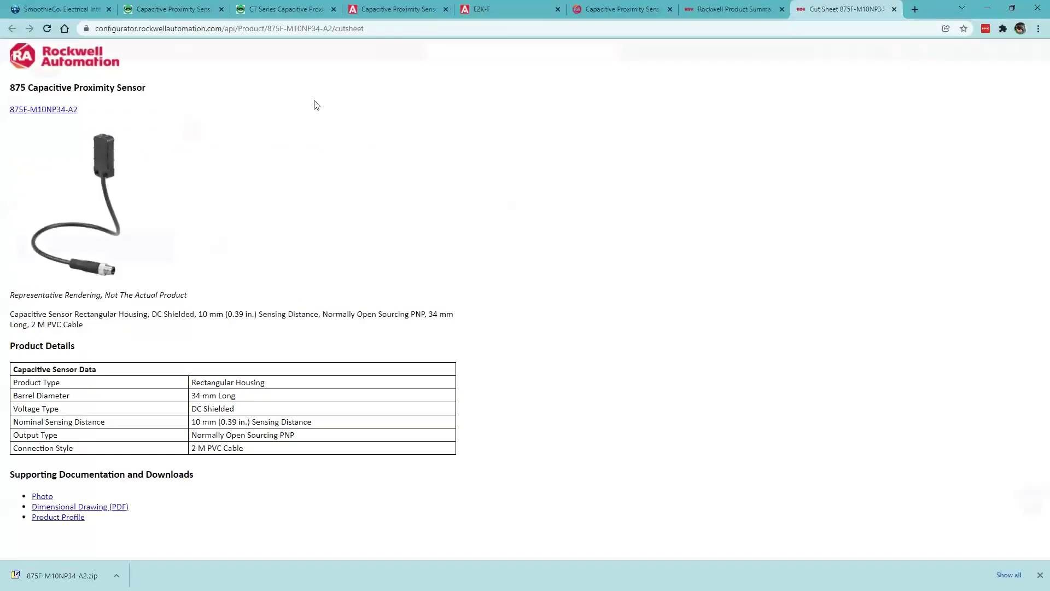
# - Write the 'Prox Sensors' post telling the team about two proximity sensor options
pyautogui.write('Prox Sensors')
pyautogui.press('Tab')
pyautogui.write('Hey Team, I found two options for us IRT the proximi')
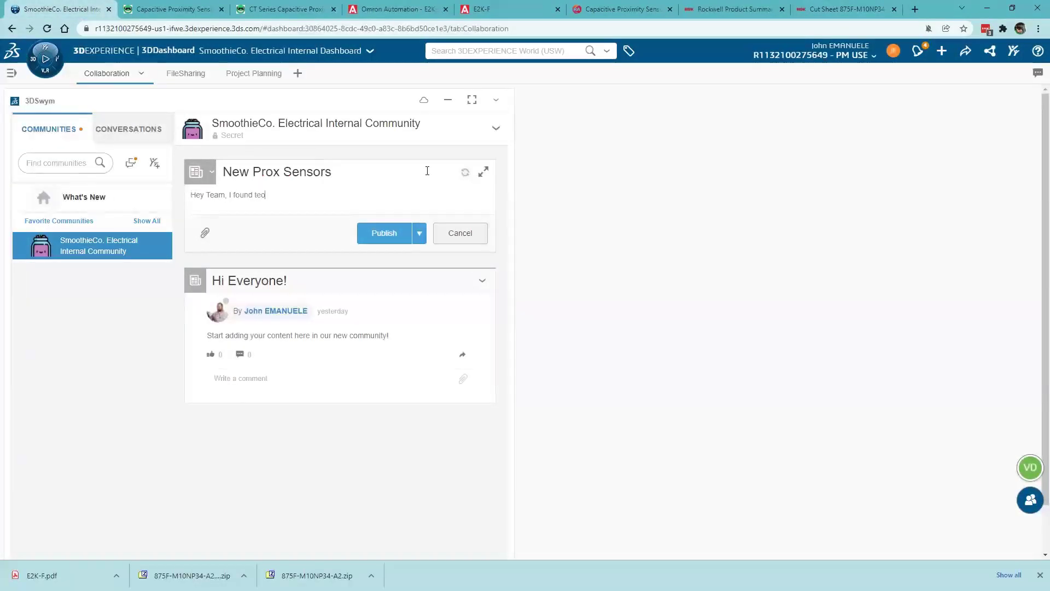
pyautogui.write("ty sensors. Take a look at the attachments I've added here and provide any feedback.")
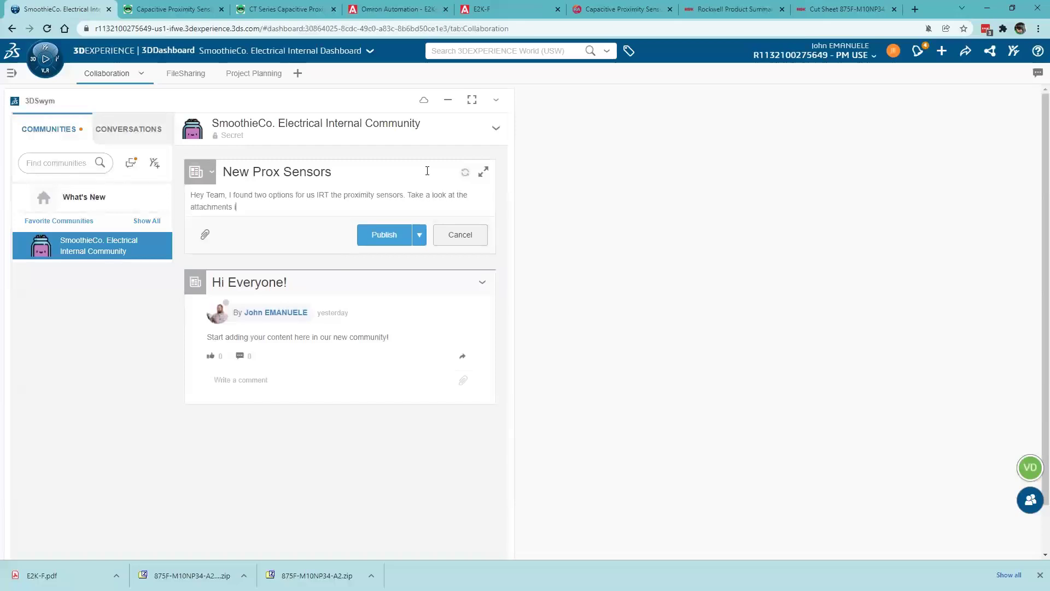
pyautogui.press('Return')
pyautogui.write('I think')
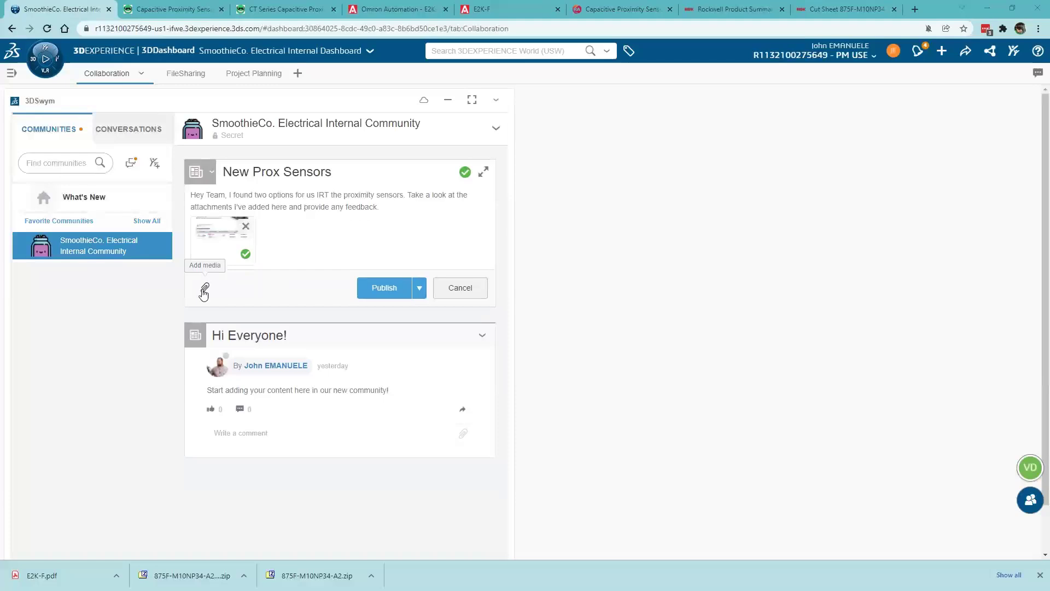
# - Attach the sensor files and publish the post to the community
pyautogui.click(205, 288)
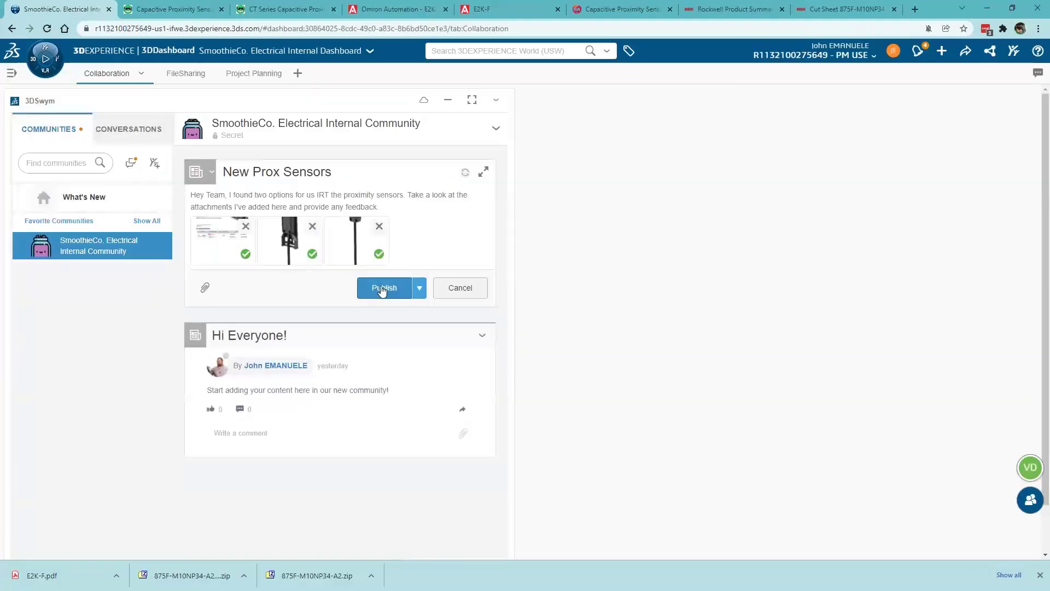
pyautogui.click(383, 289)
pyautogui.click(338, 432)
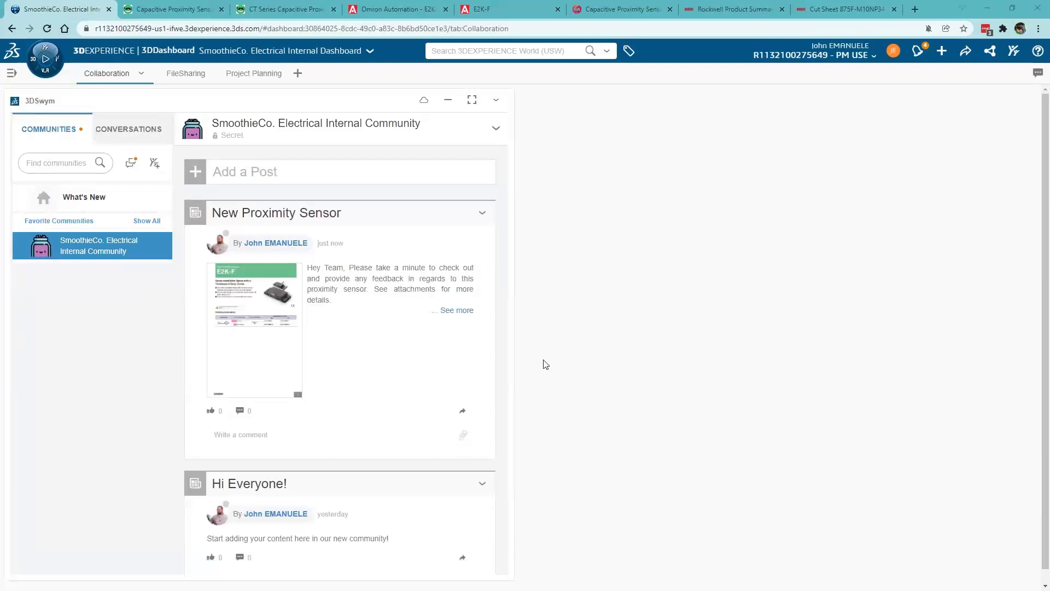
# - On the task board, move Proximity sensor research to Completed and Edit the schematic drawings to In Work
pyautogui.click(249, 73)
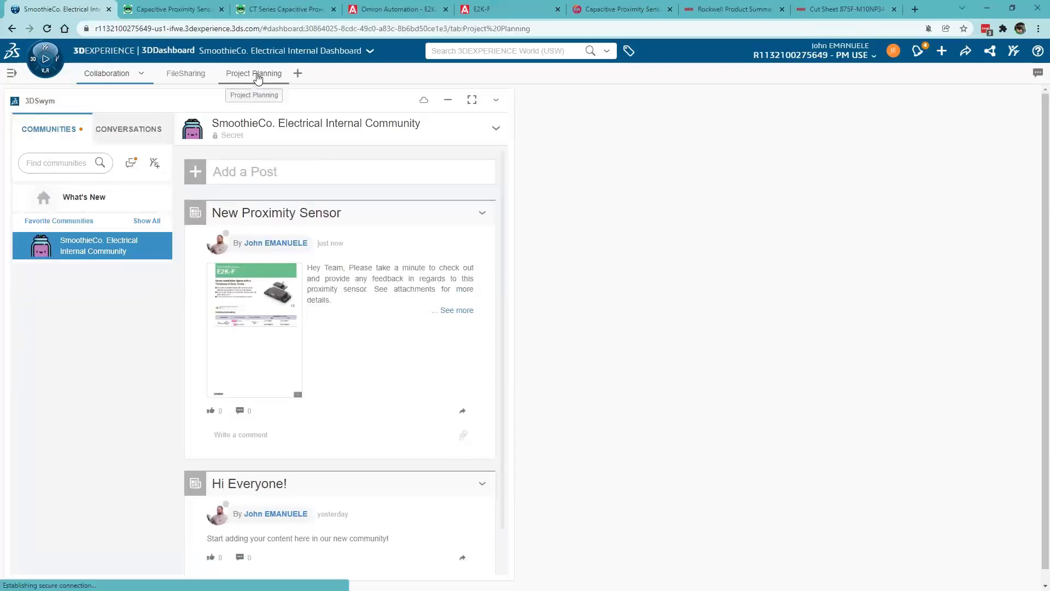
pyautogui.moveTo(483, 245); pyautogui.dragTo(848, 251)
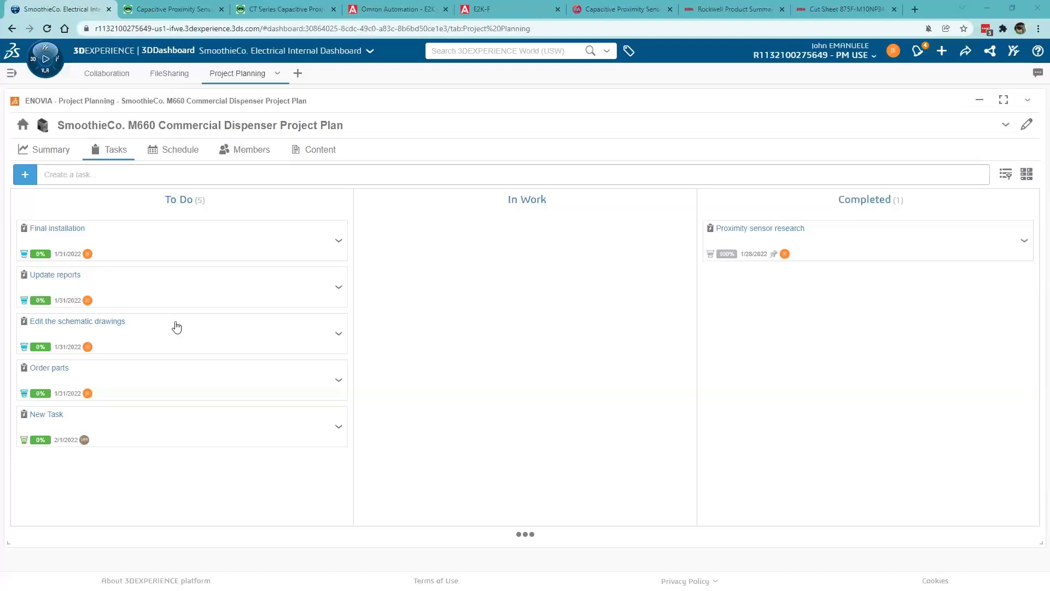
pyautogui.moveTo(176, 326); pyautogui.dragTo(528, 239)
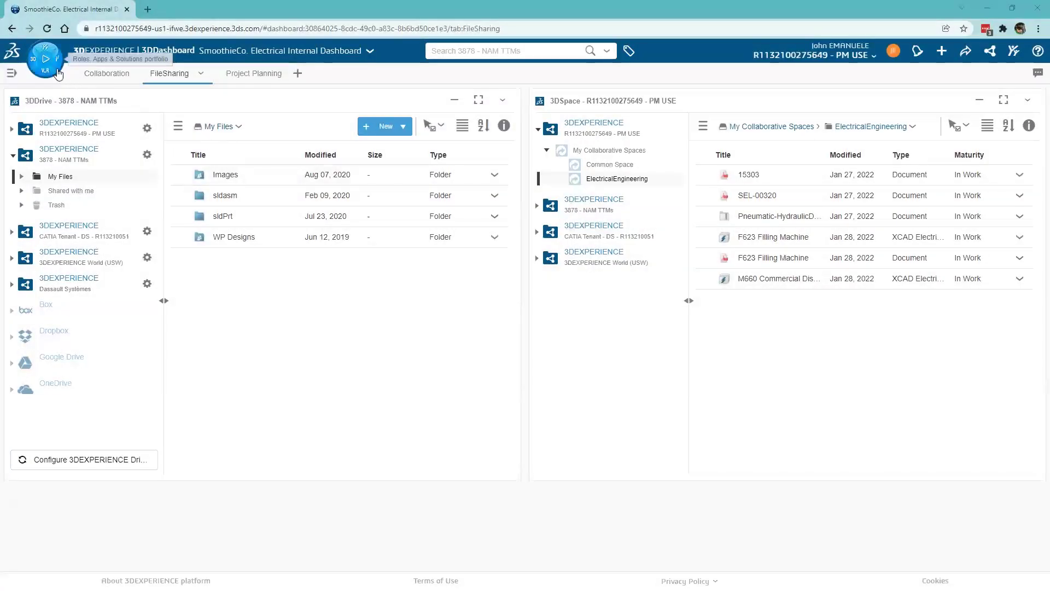
# - Open the 3DEXPERIENCE compass's roles and apps list to launch SOLIDWORKS Electrical Schematic Design
pyautogui.click(58, 73)
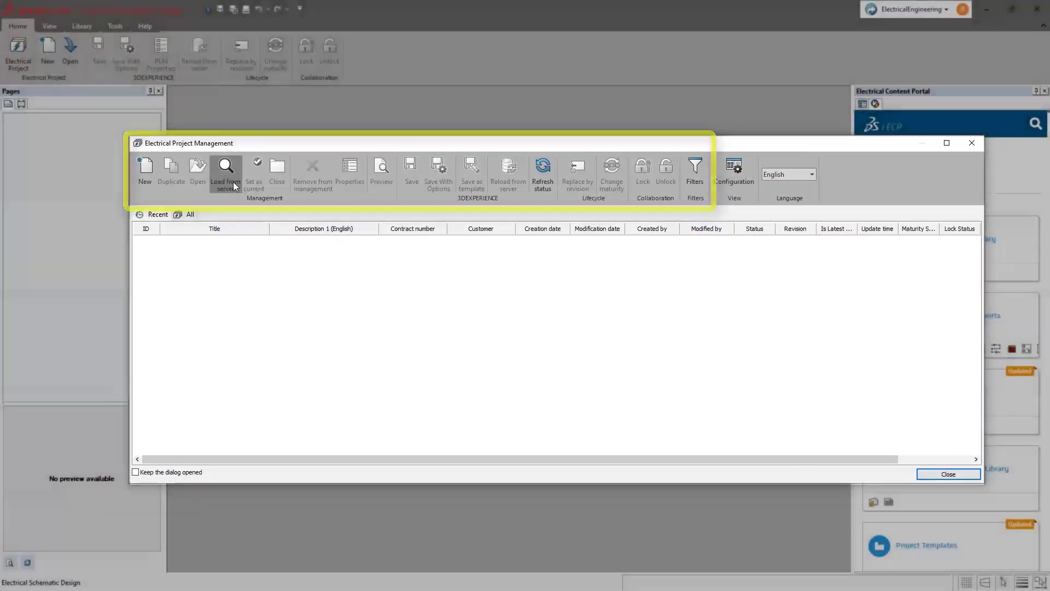
# - Load the F623 Filling Machine project from the server and open its project row
pyautogui.click(233, 183)
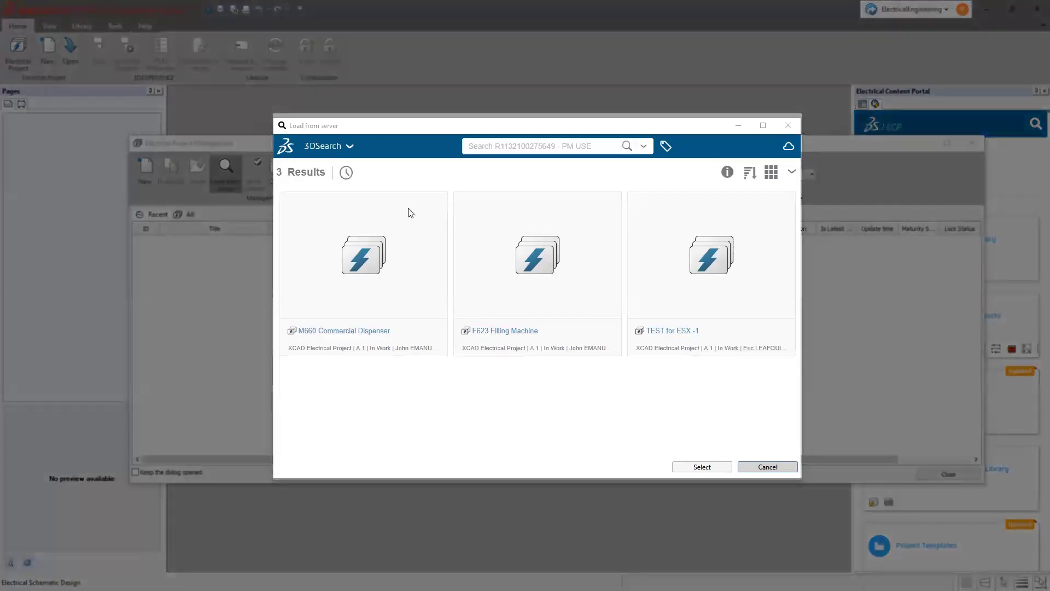
pyautogui.click(521, 278)
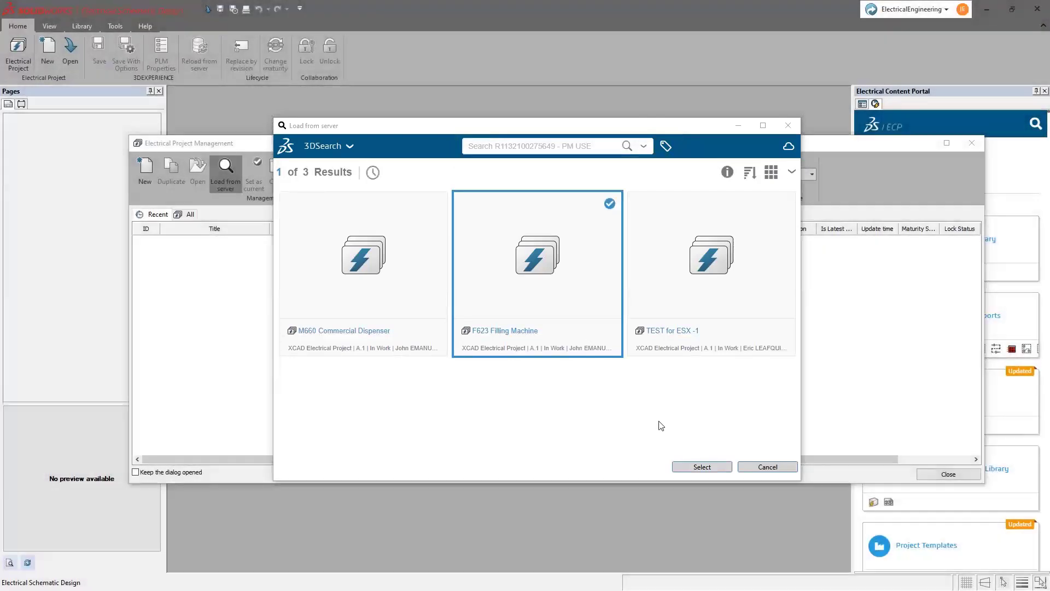
pyautogui.click(702, 467)
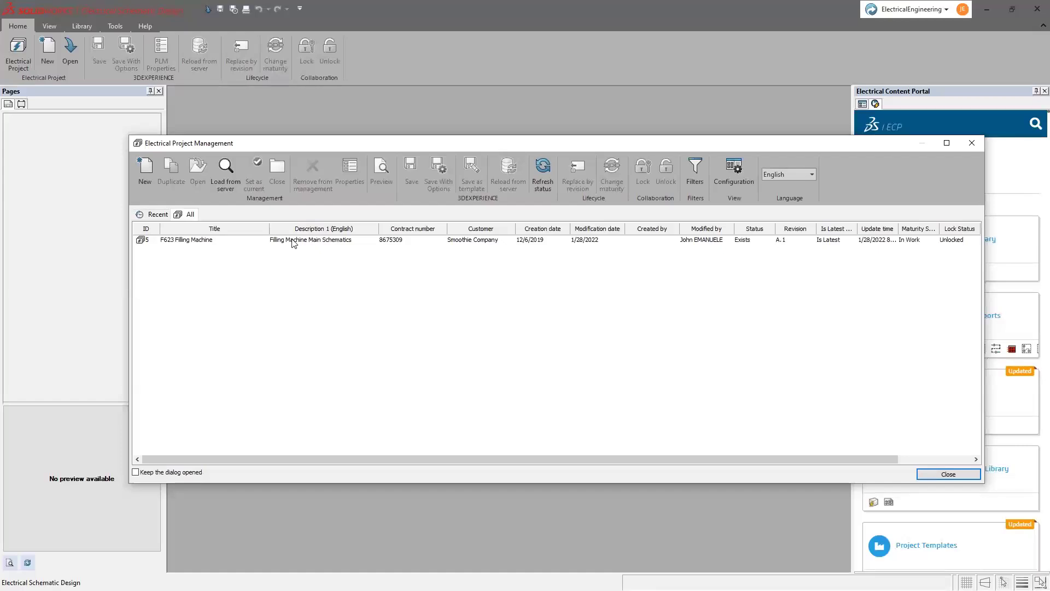
pyautogui.doubleClick(292, 240)
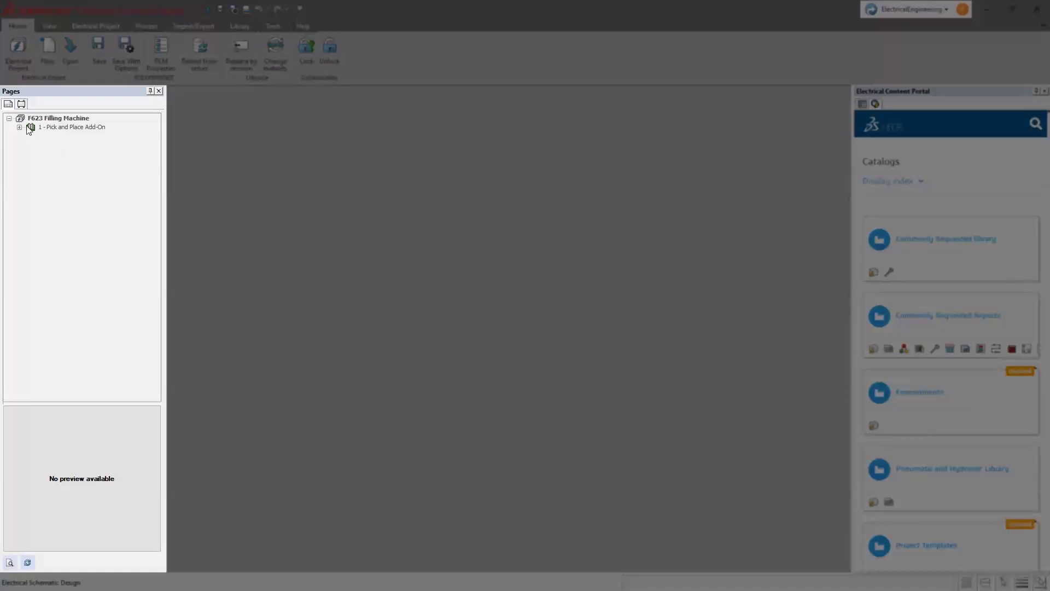
# - Add a new book described as 'New Book' to the project
pyautogui.click(21, 127)
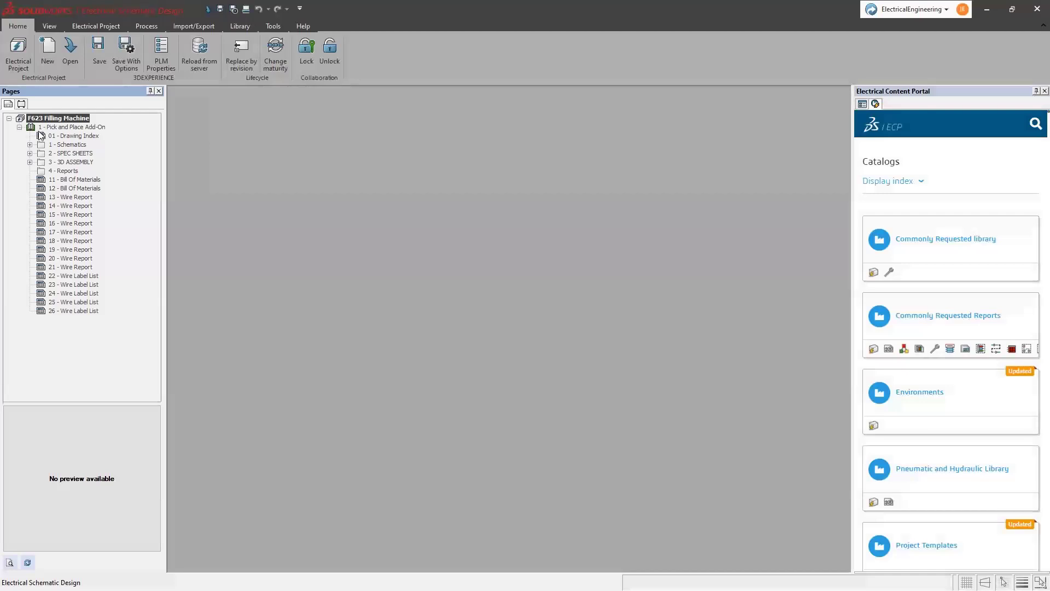
pyautogui.rightClick(59, 118)
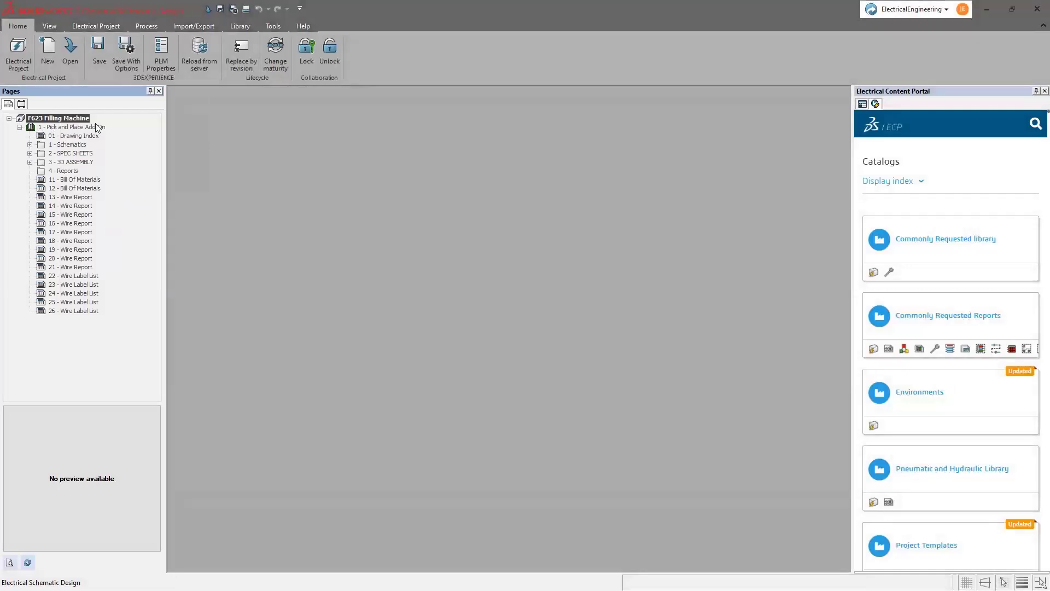
pyautogui.click(82, 124)
pyautogui.click(626, 265)
pyautogui.write('New Book')
pyautogui.press('Return')
# - Create Folder 1, Folder 2 and Folder 3 inside New Book
pyautogui.rightClick(55, 320)
pyautogui.click(71, 329)
pyautogui.click(563, 254)
pyautogui.write('Folder 1')
pyautogui.press('Return')
pyautogui.rightClick(54, 319)
pyautogui.click(181, 325)
pyautogui.write('Folder 2')
pyautogui.press('Return')
pyautogui.rightClick(54, 319)
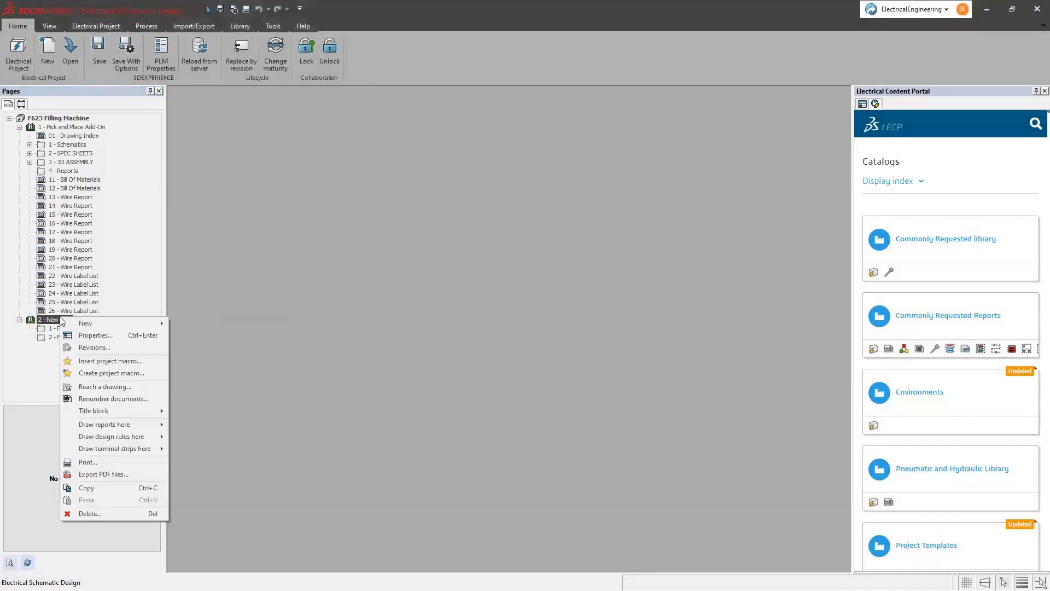
pyautogui.click(189, 324)
pyautogui.write('Folder 3')
pyautogui.press('Return')
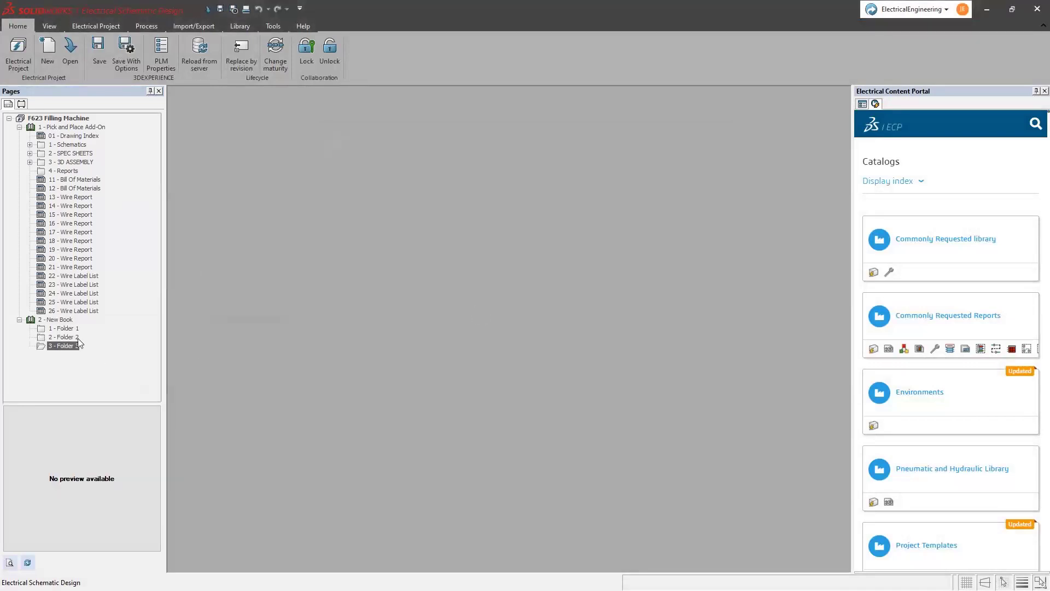
# - Add scheme pages 01, 02 and 03 to Folder 1
pyautogui.rightClick(63, 328)
pyautogui.moveTo(137, 344)
pyautogui.click(225, 364)
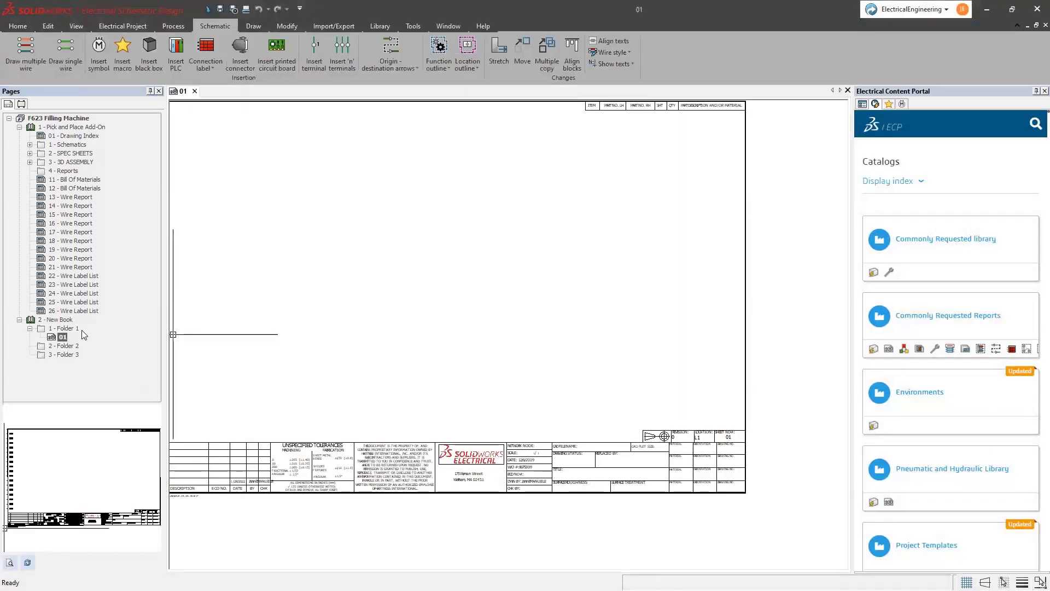
pyautogui.rightClick(60, 328)
pyautogui.moveTo(110, 334)
pyautogui.click(208, 362)
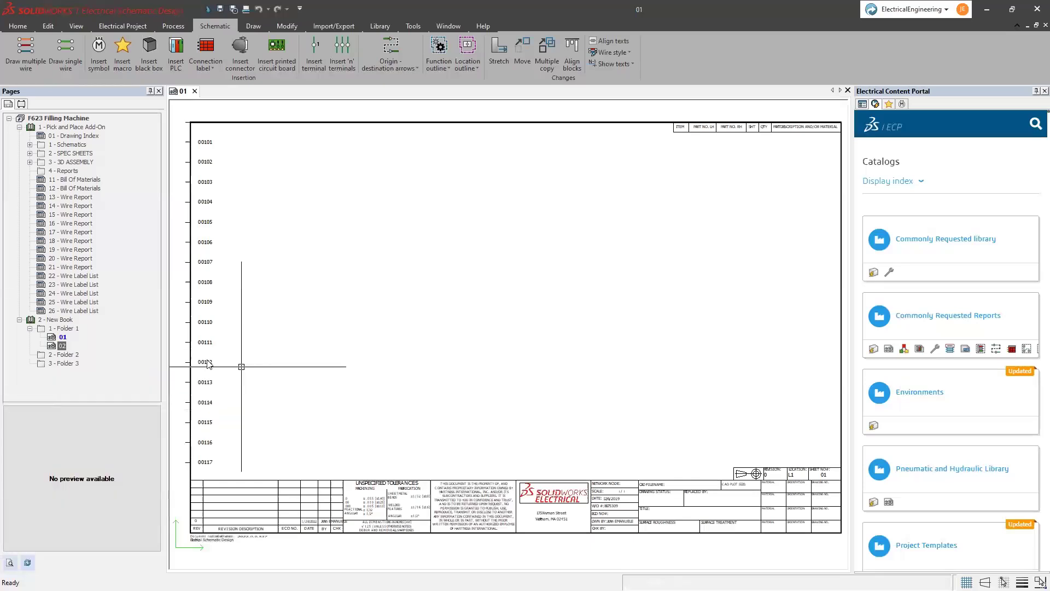
pyautogui.rightClick(60, 328)
pyautogui.click(208, 362)
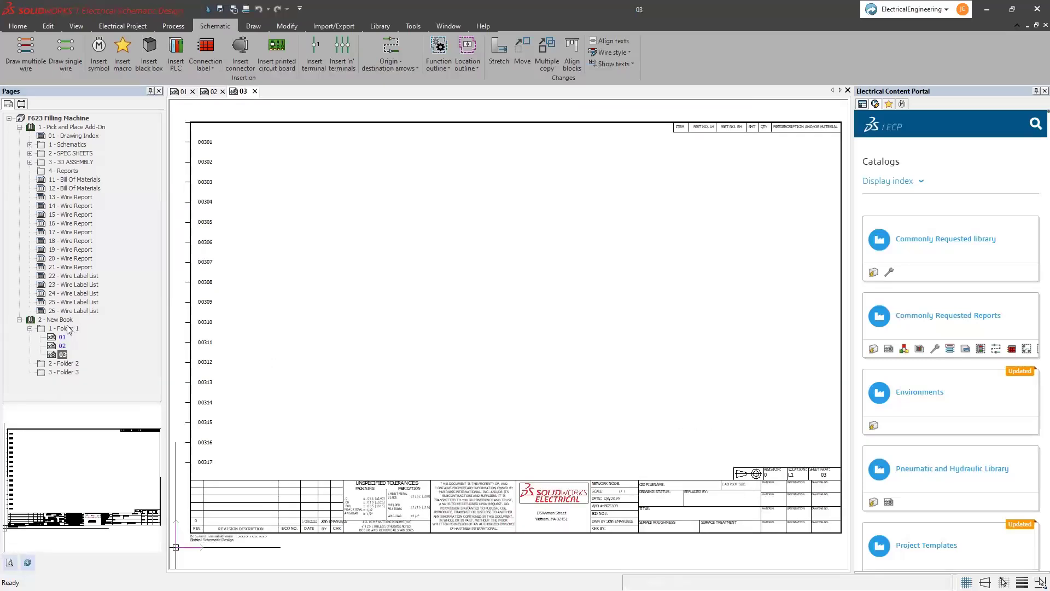
# - Attach E2K-F.pdf from Downloads as a data file in Folder 3 and open it
pyautogui.rightClick(67, 372)
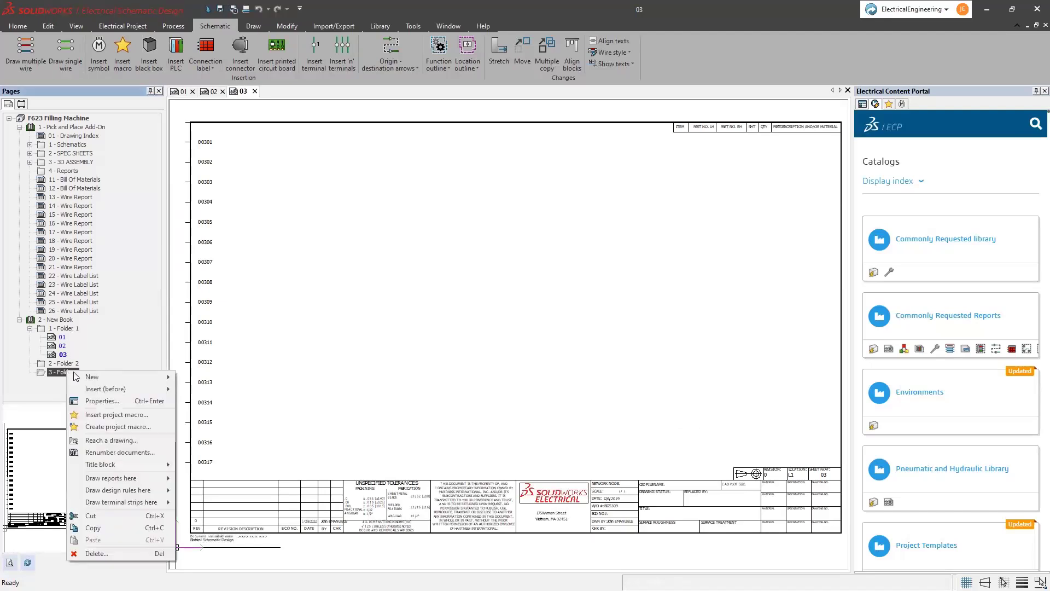
pyautogui.moveTo(142, 377)
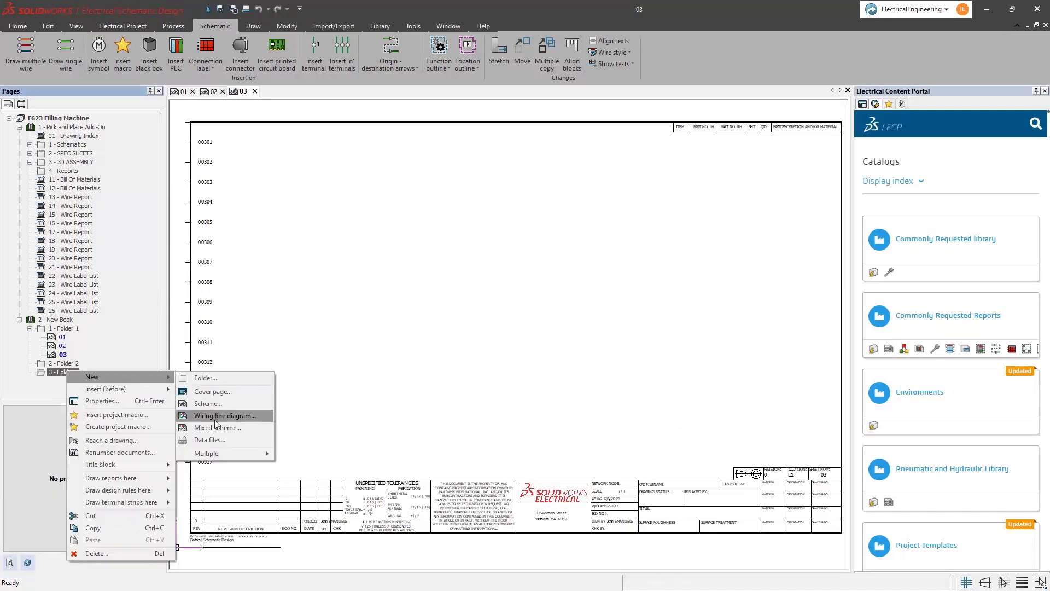
pyautogui.click(217, 441)
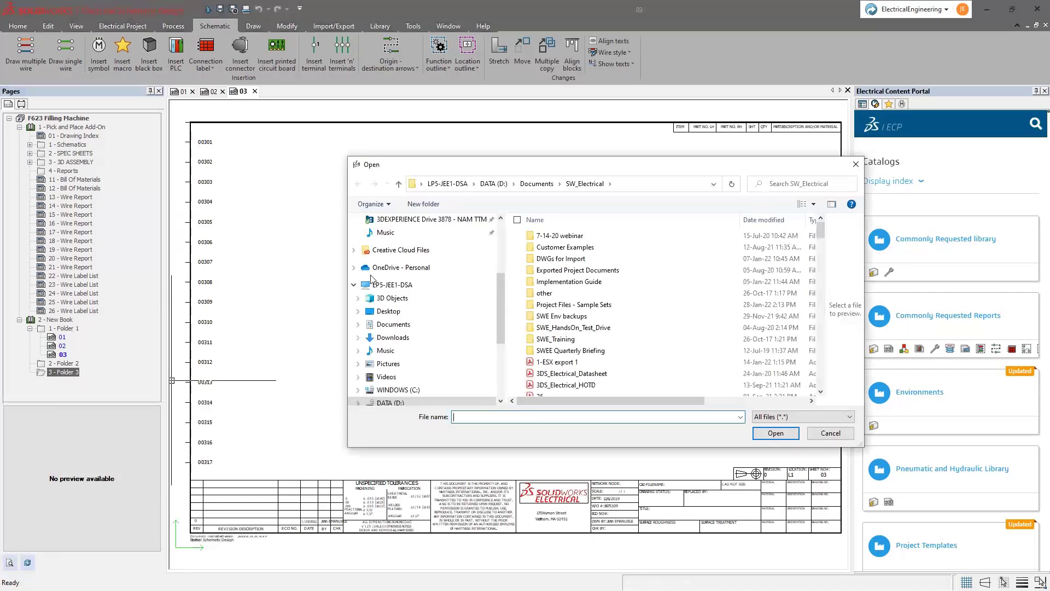
pyautogui.scroll(3, 372, 277)
pyautogui.click(394, 234)
pyautogui.doubleClick(540, 300)
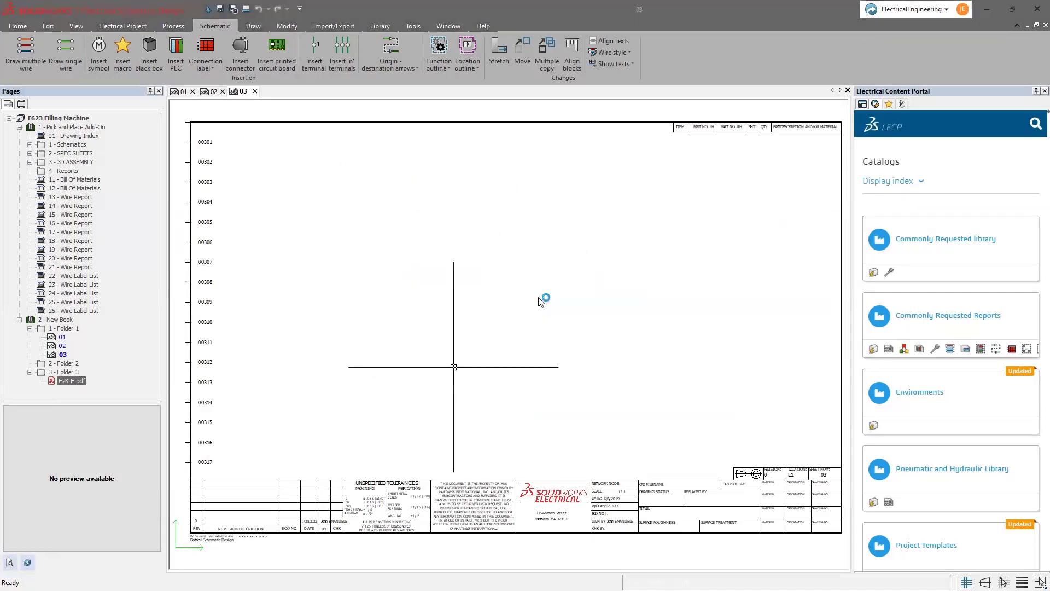
pyautogui.doubleClick(79, 385)
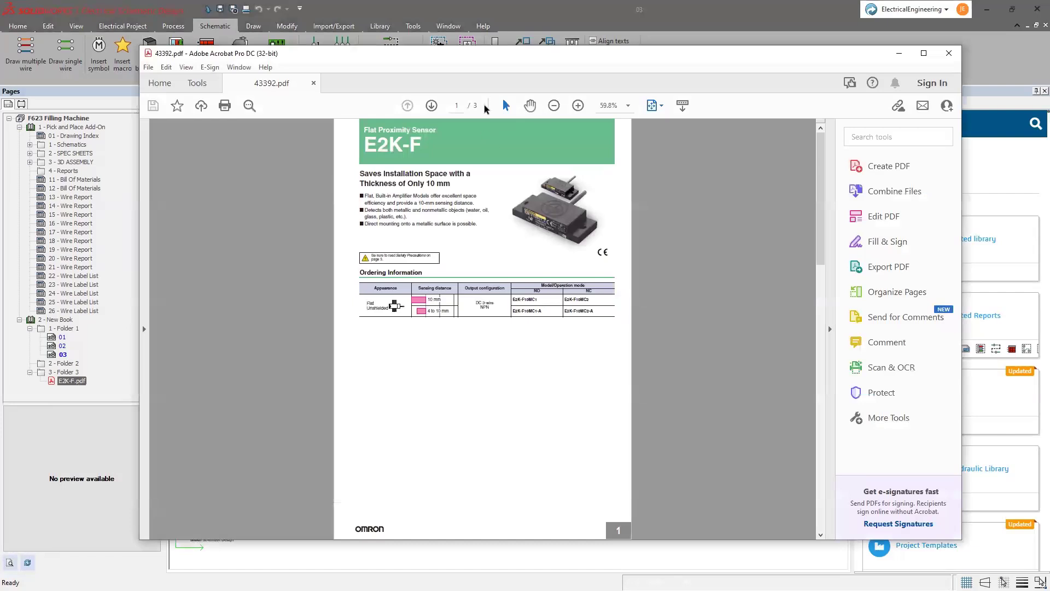
# - Close the E2K-F datasheet in Acrobat to return to the schematic
pyautogui.click(950, 53)
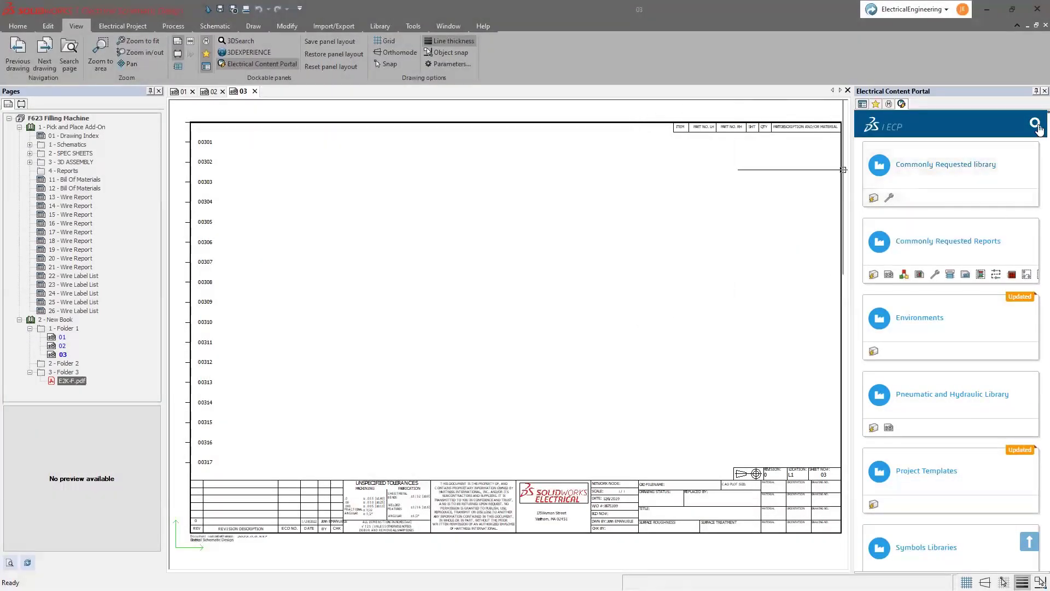
# - Search the Electrical Content Portal for 'proximity', showing only Multiwire symbols
pyautogui.click(1038, 126)
pyautogui.write('proximity')
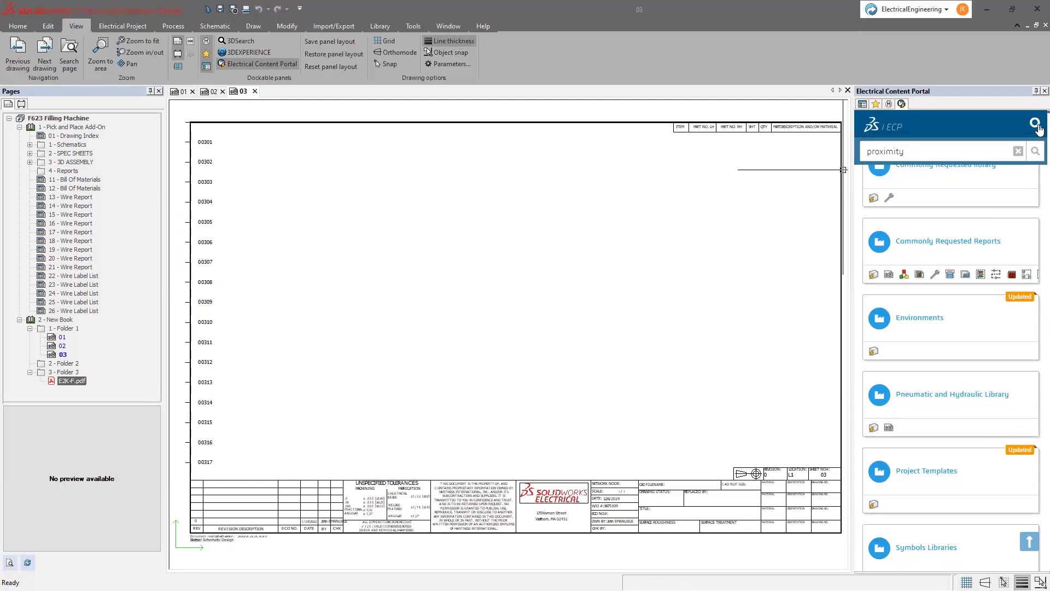
pyautogui.click(1038, 128)
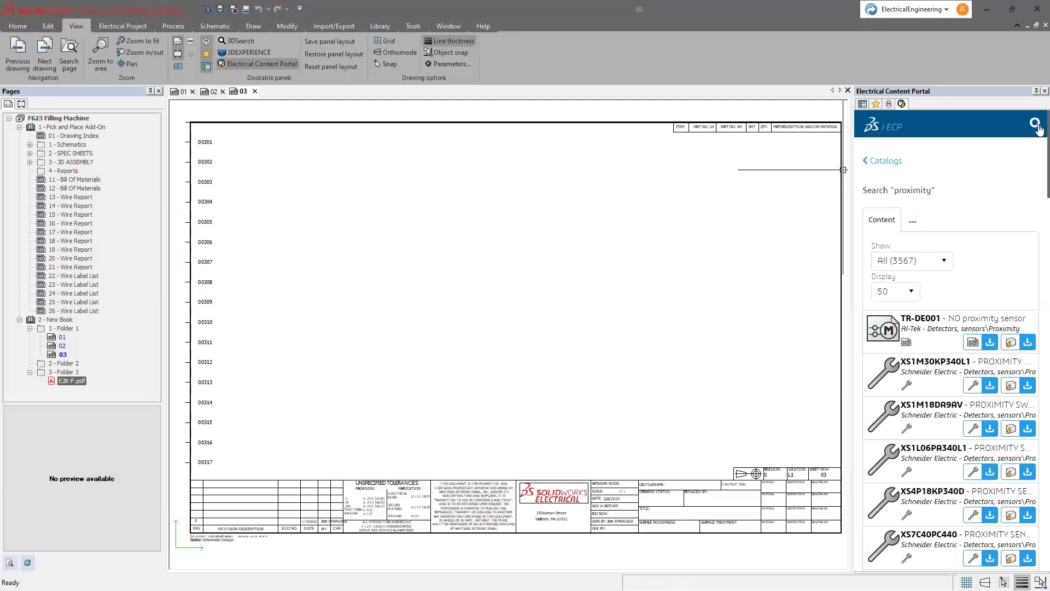
pyautogui.click(945, 262)
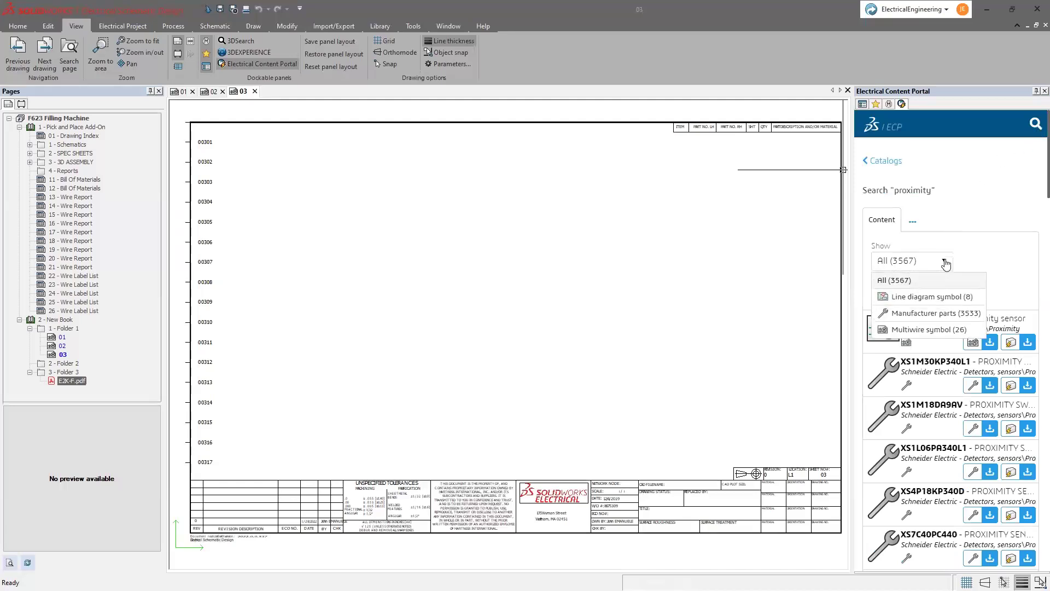
pyautogui.click(925, 330)
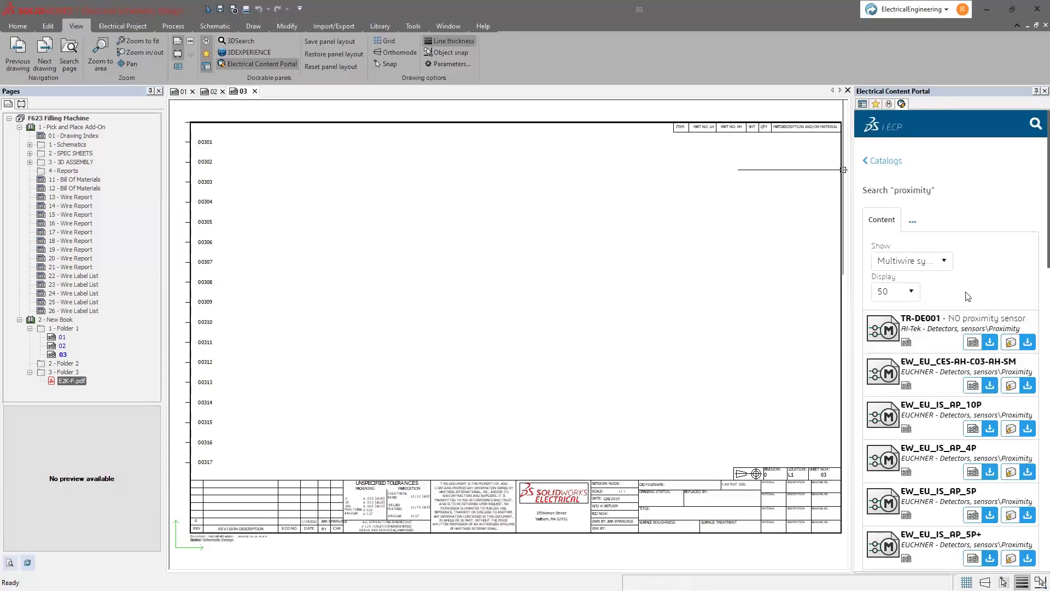
# - Download the TR-DE001 NO proximity sensor and unarchive it, closing the 1-symbol-added report
pyautogui.click(991, 345)
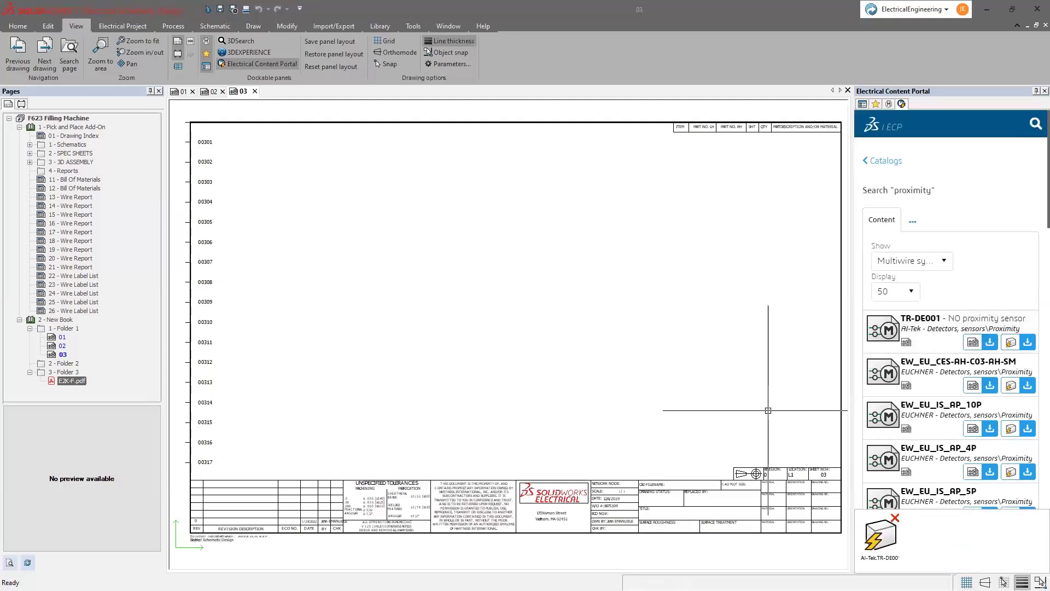
pyautogui.click(874, 539)
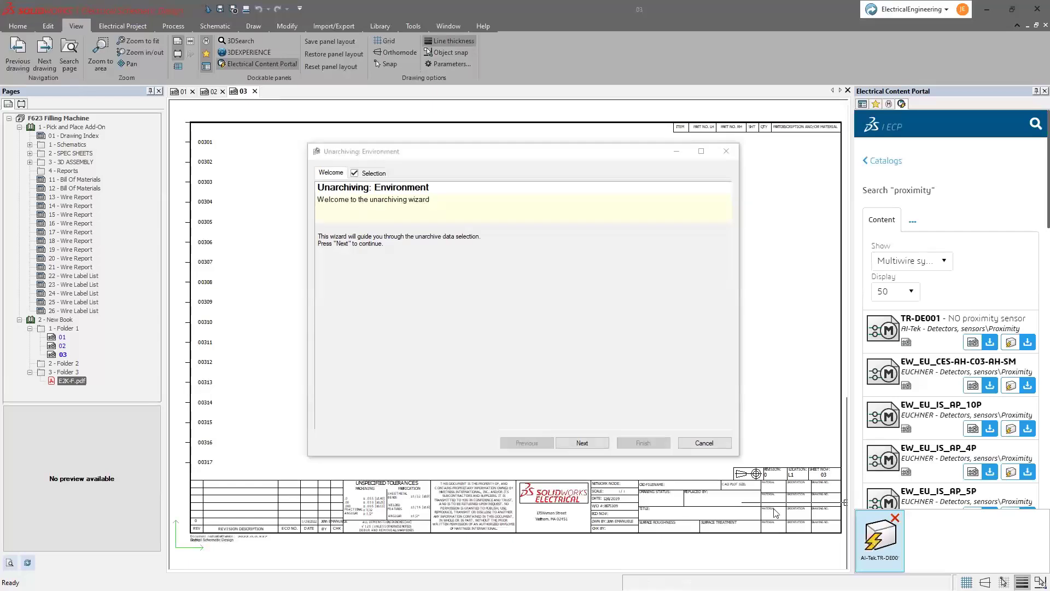
pyautogui.click(596, 444)
pyautogui.click(596, 446)
pyautogui.click(643, 443)
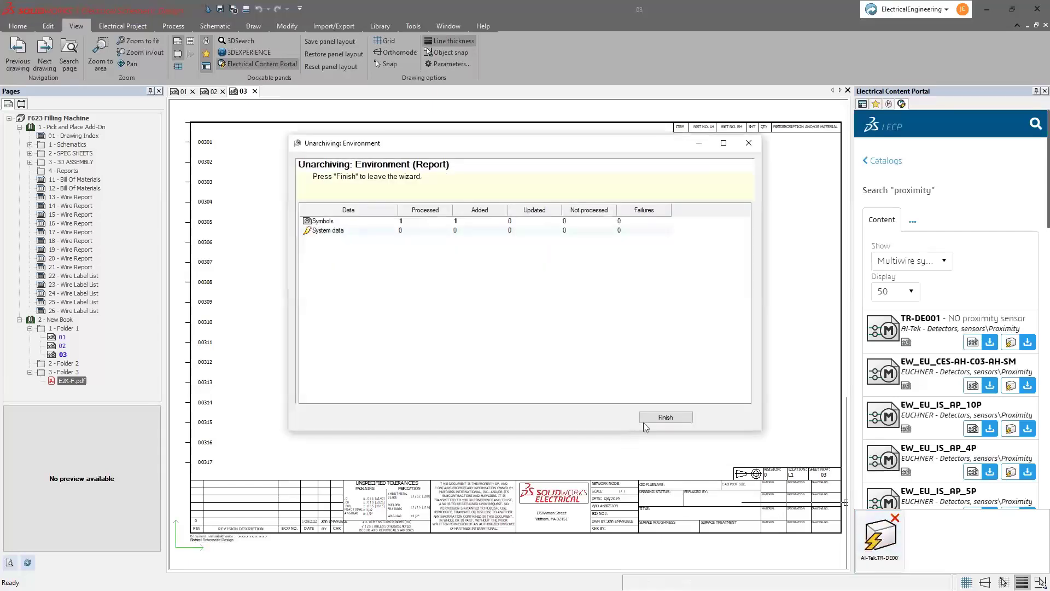
pyautogui.click(651, 421)
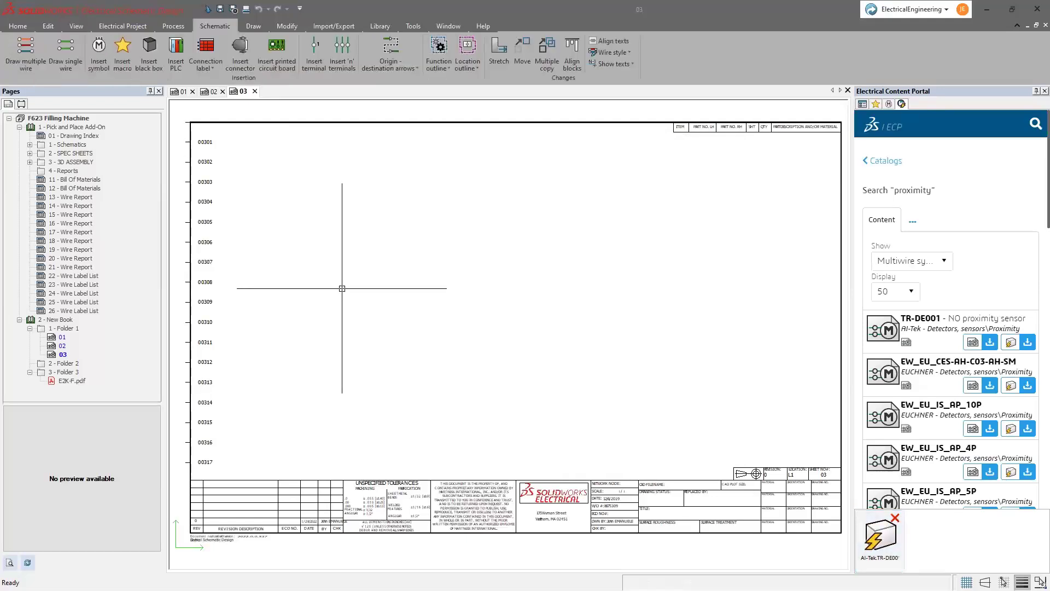
# - Open the 03 - VFD1 schematic from the 1 - Schematics folder
pyautogui.click(30, 145)
pyautogui.click(69, 162)
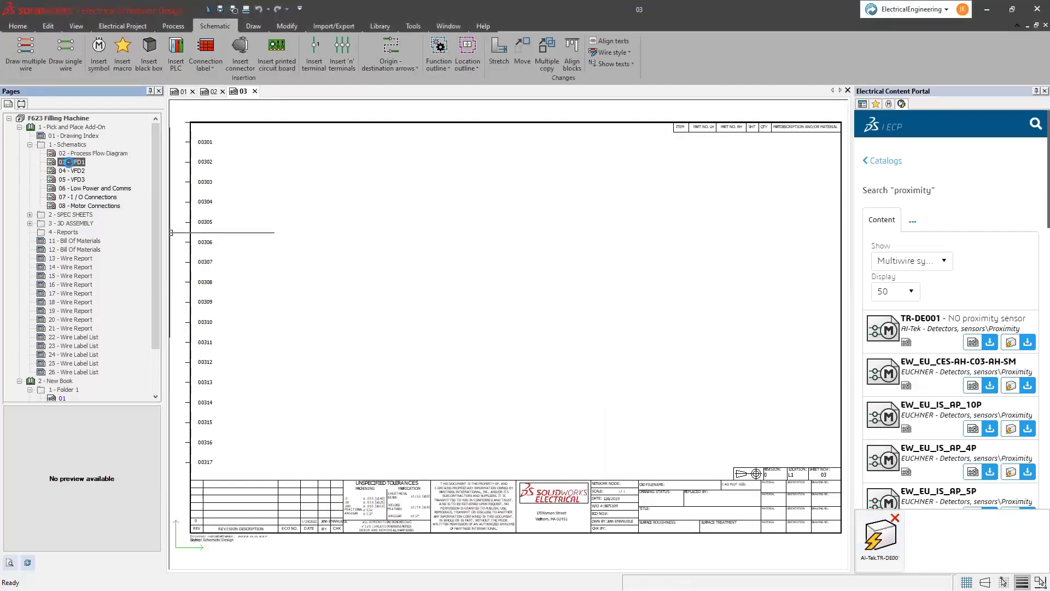
pyautogui.doubleClick(69, 162)
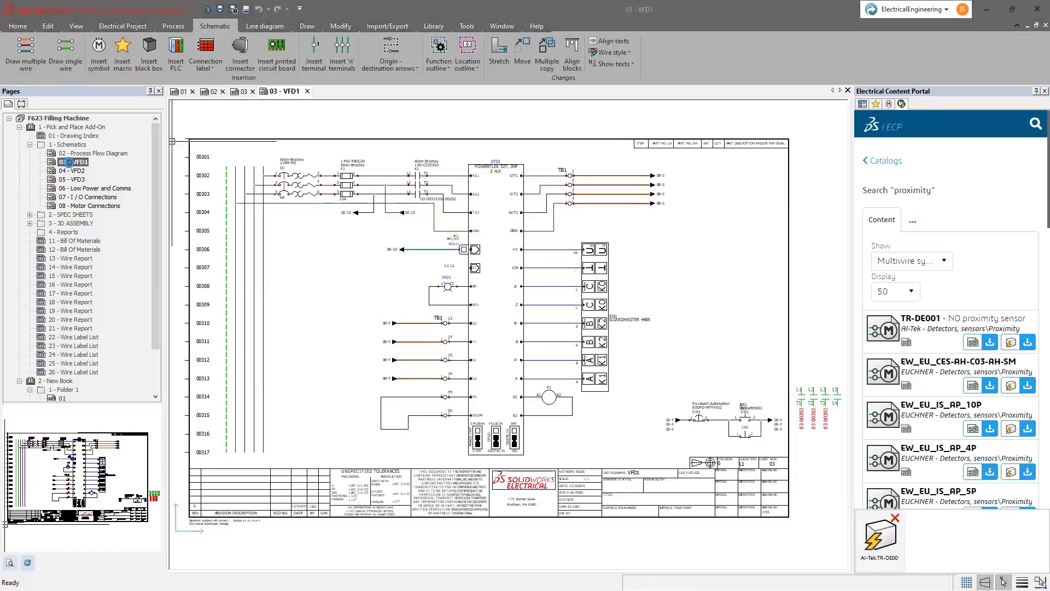
# - Insert the NO proximity sensor from Detectors, sensors, flipped, beside terminal 50
pyautogui.click(98, 52)
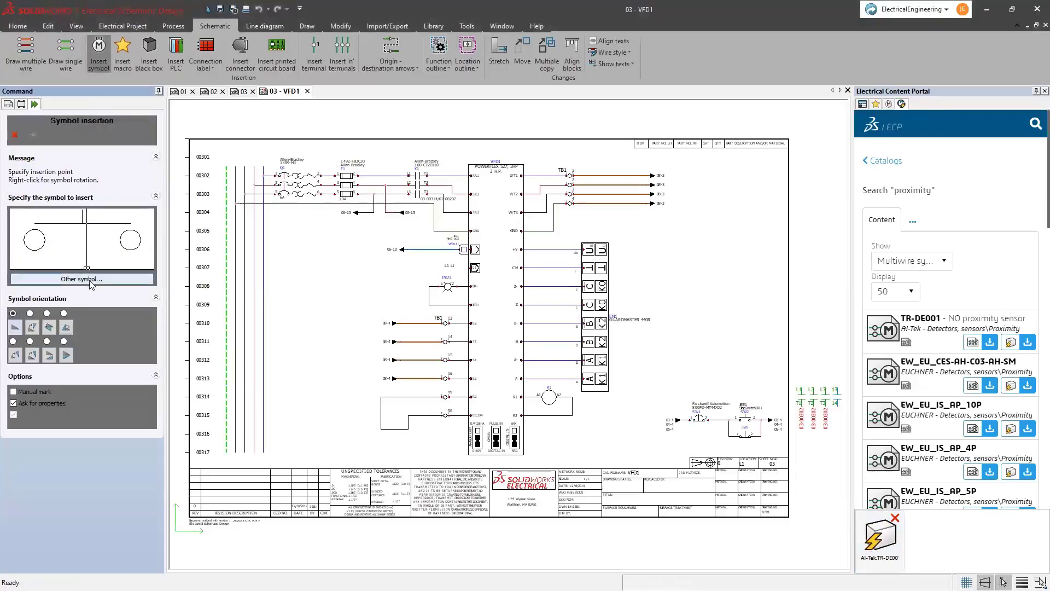
pyautogui.click(82, 279)
pyautogui.click(281, 291)
pyautogui.click(699, 238)
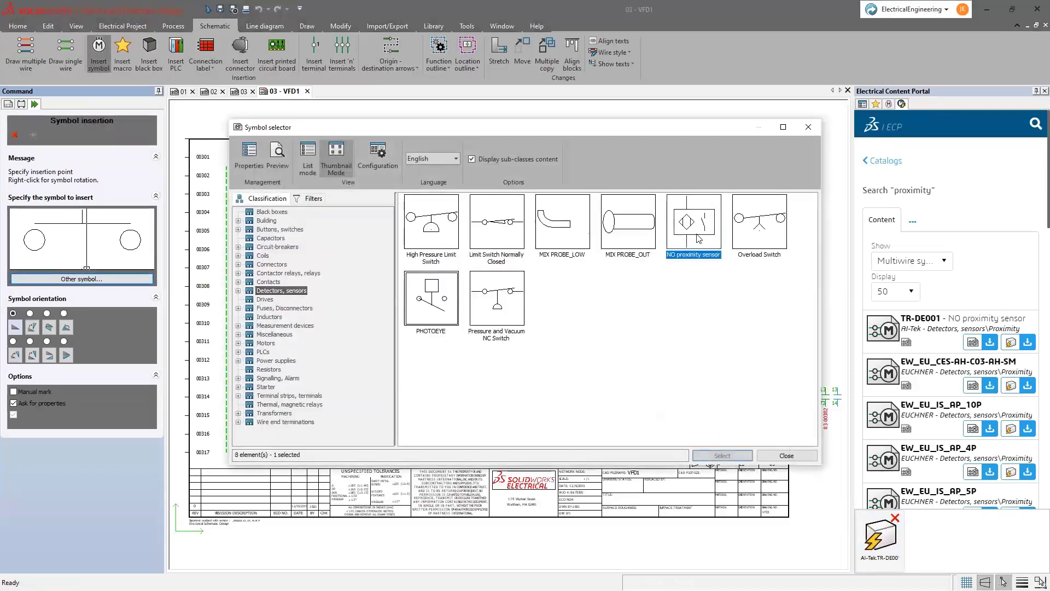
pyautogui.doubleClick(698, 238)
pyautogui.scroll(4, 377, 419)
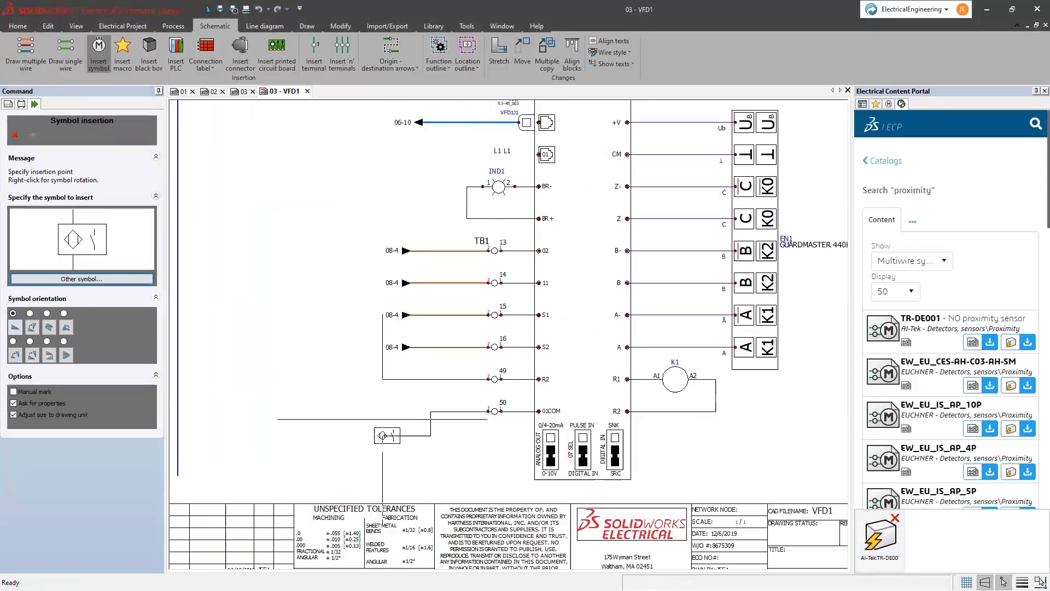
pyautogui.rightClick(327, 383)
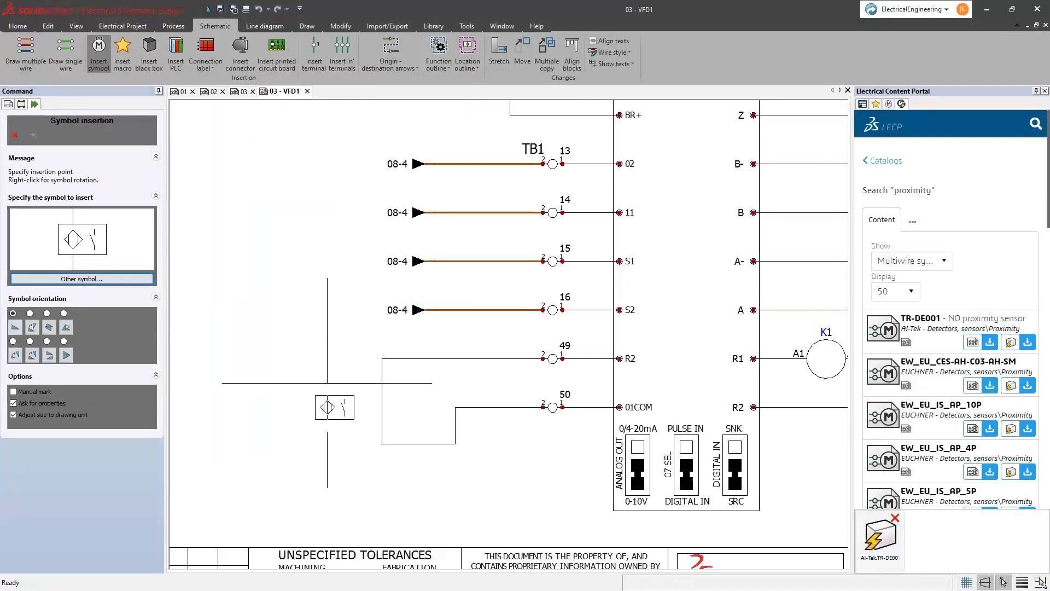
pyautogui.click(382, 382)
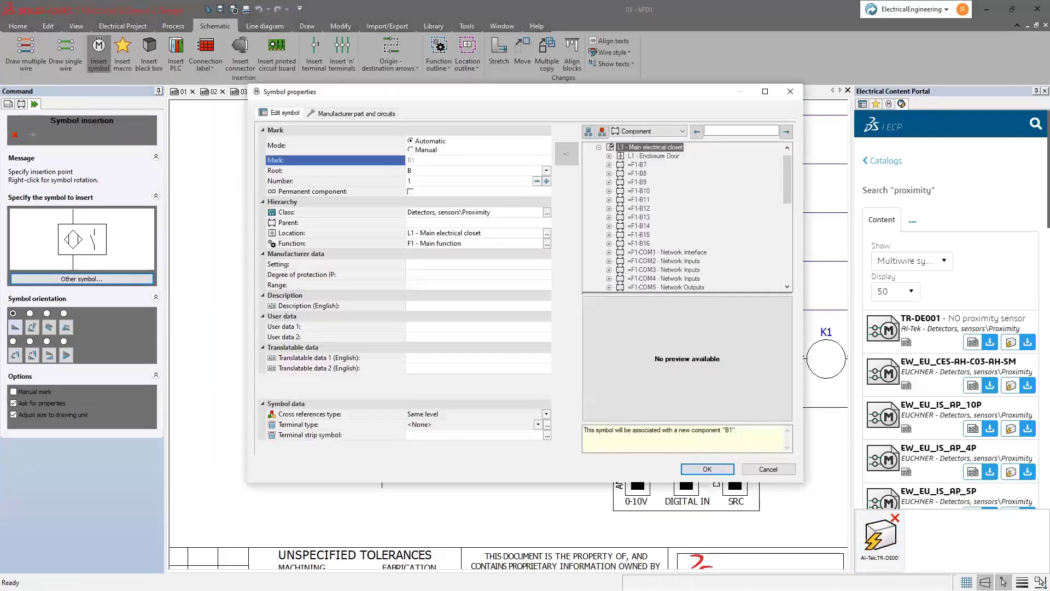
pyautogui.press('Return')
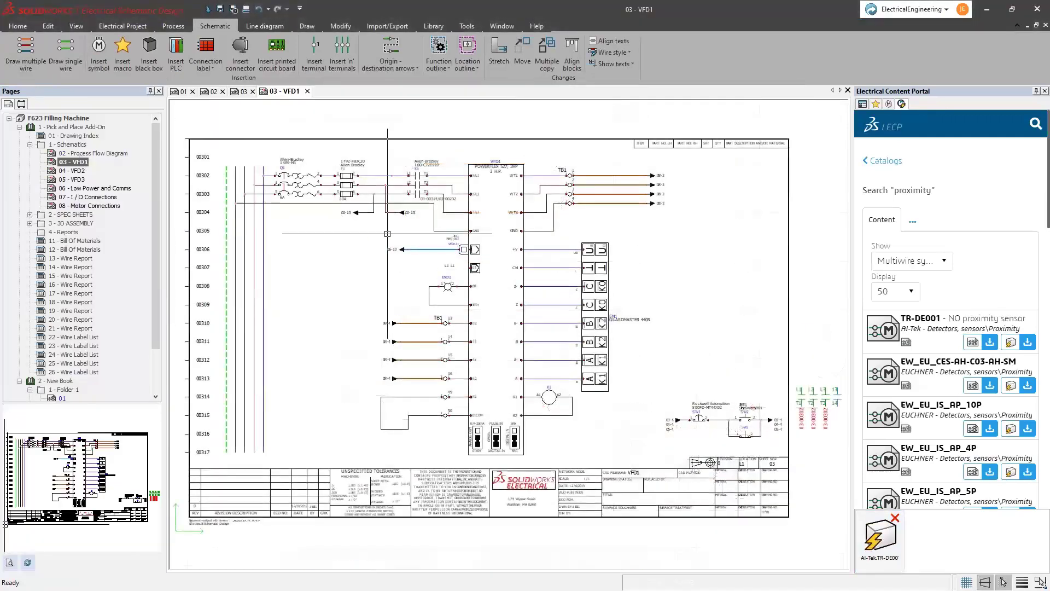
# - Place the NO proximity sensor from the symbols palette beside terminal 50 and accept B1's properties
pyautogui.click(889, 104)
pyautogui.click(975, 174)
pyautogui.write('proximity')
pyautogui.click(1015, 173)
pyautogui.click(882, 201)
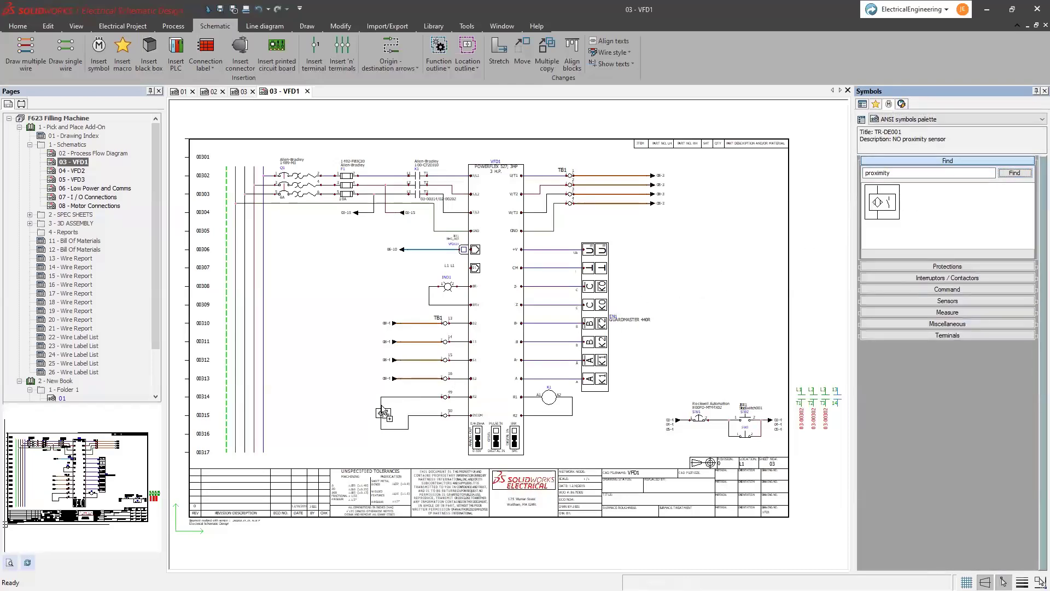
pyautogui.click(382, 411)
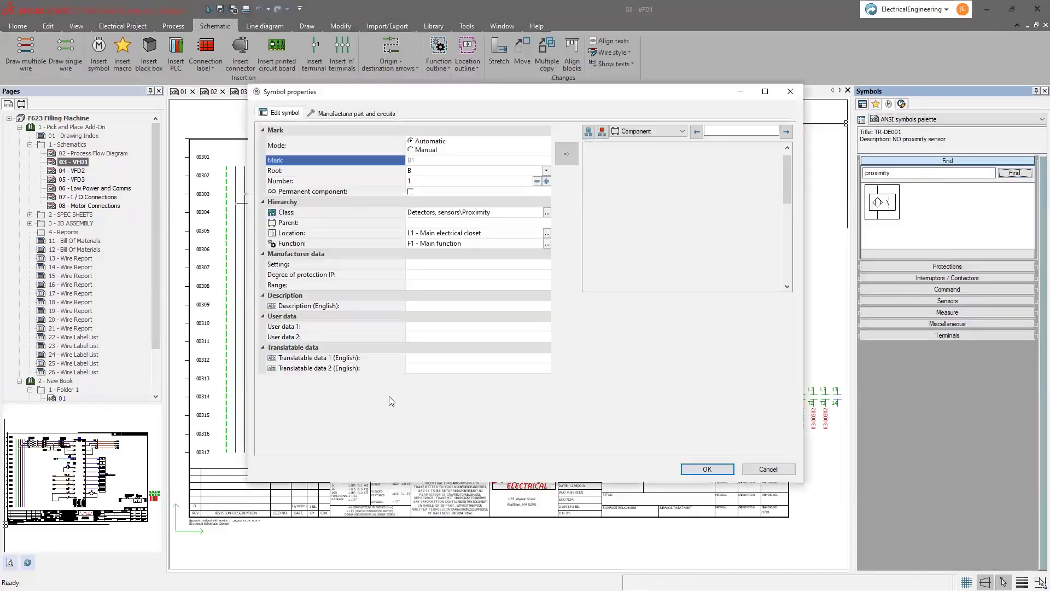
pyautogui.click(723, 473)
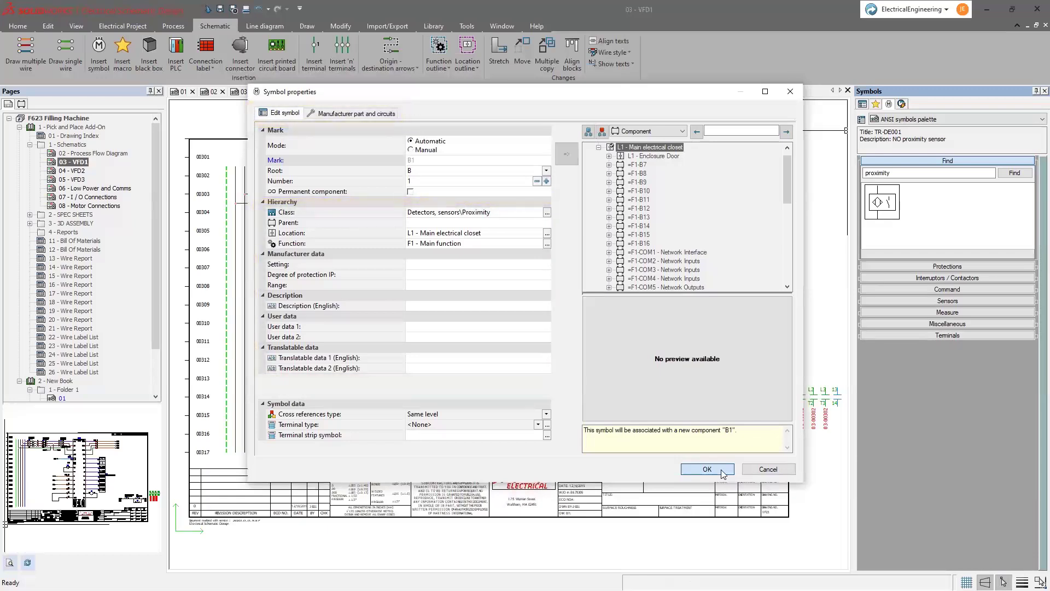
pyautogui.click(721, 471)
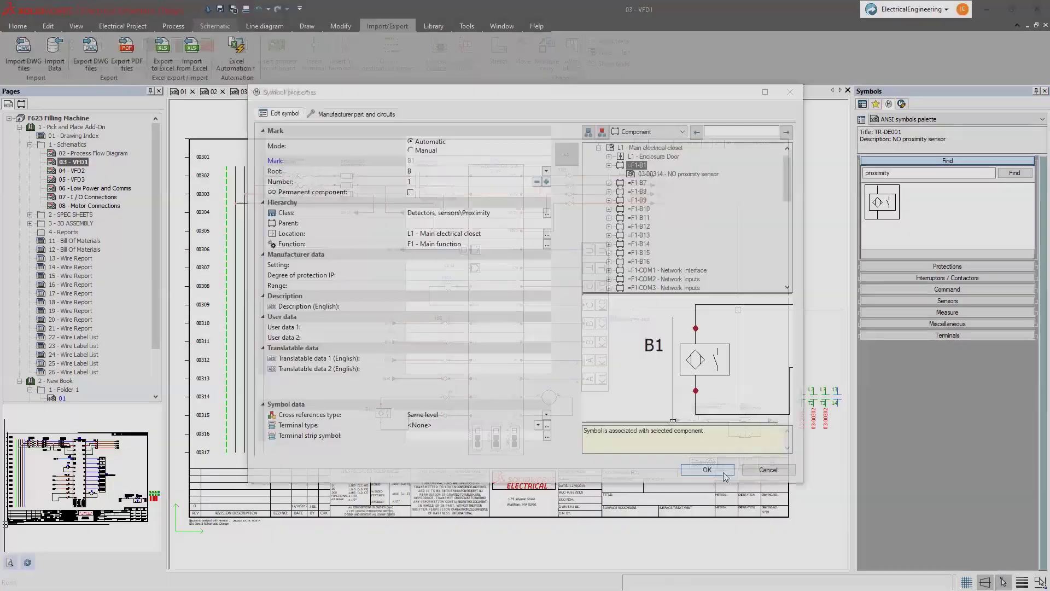
# - Close B1's properties and search the Electrical Content Portal for 'proximity'
pyautogui.click(722, 471)
pyautogui.click(902, 104)
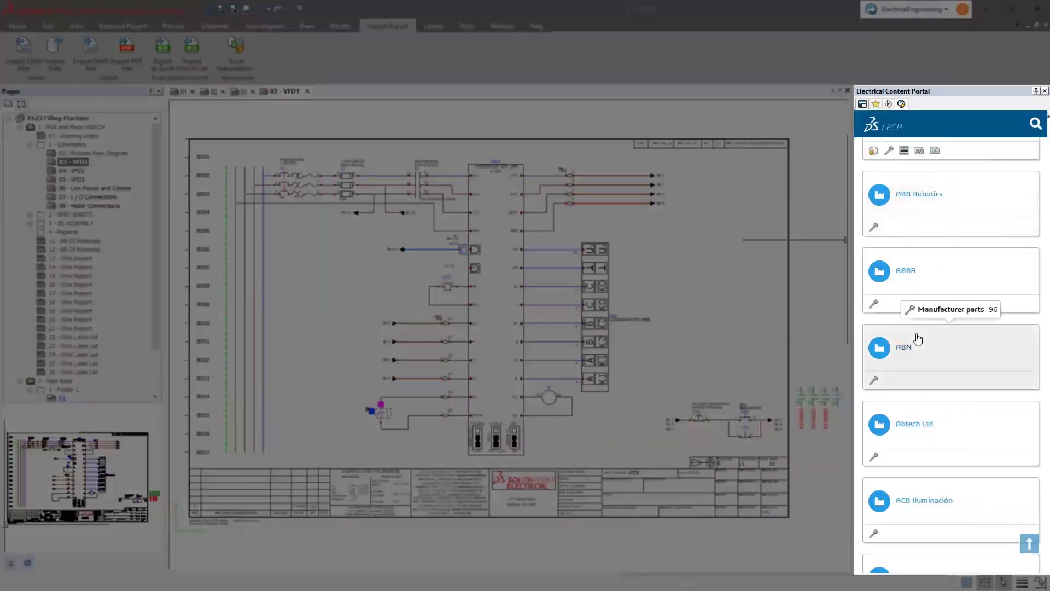
pyautogui.scroll(15, 918, 339)
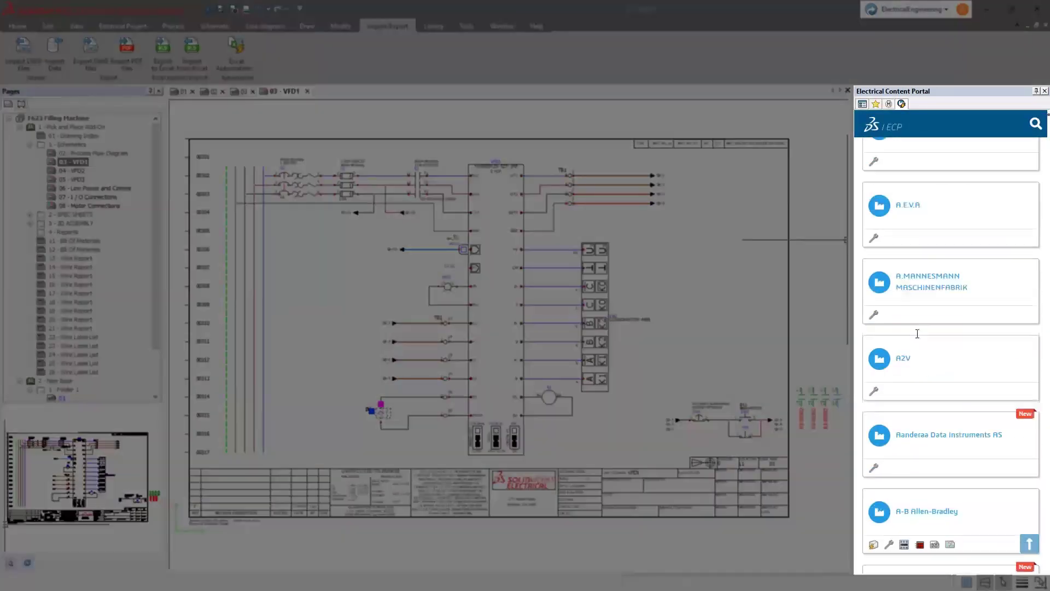
pyautogui.click(952, 151)
pyautogui.write('proximity')
pyautogui.press('Return')
pyautogui.scroll(-5, 923, 294)
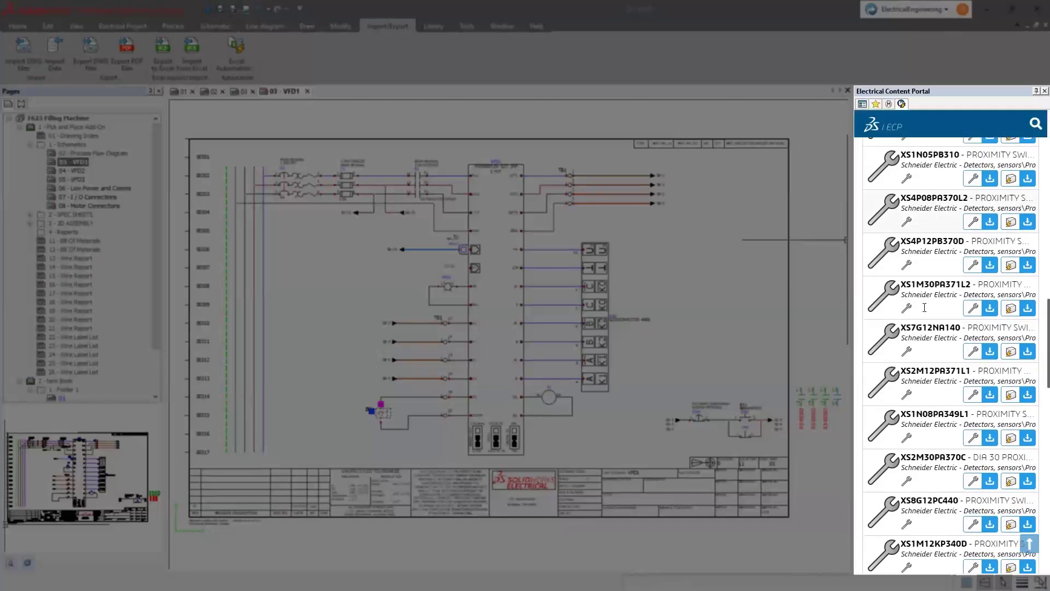
pyautogui.scroll(-10, 952, 356)
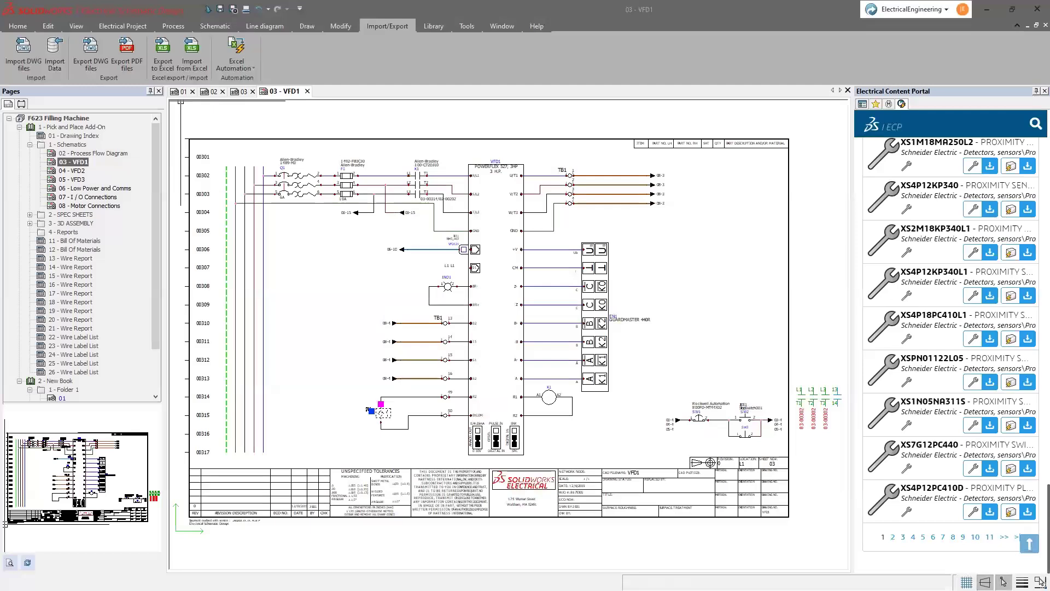
# - Import PHOENIX-QUINT.xlsx with 4 title rows, advancing the wizard past fields definition
pyautogui.click(59, 53)
pyautogui.click(737, 221)
pyautogui.click(489, 275)
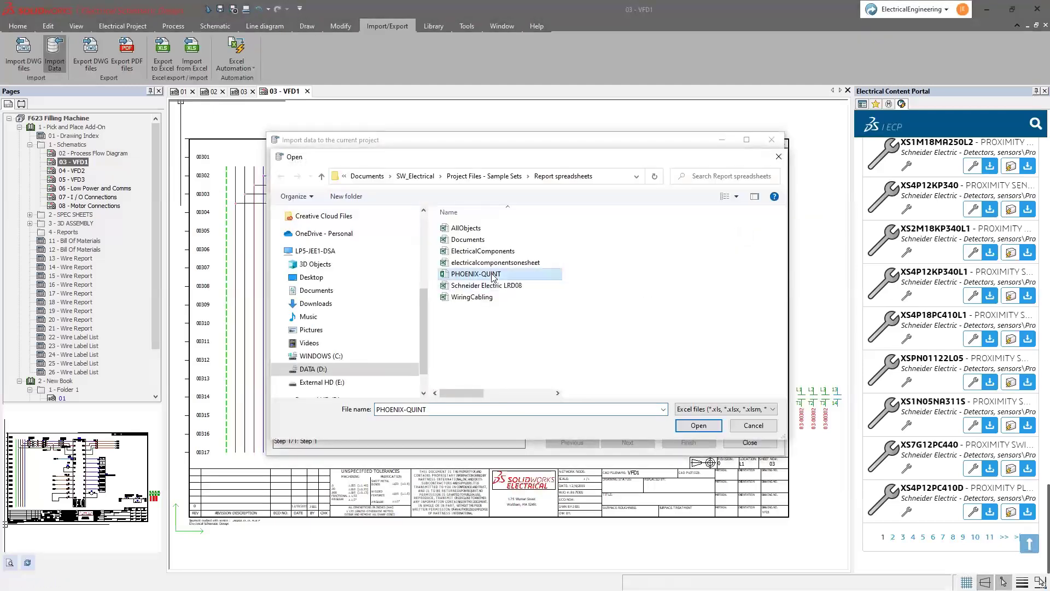
pyautogui.doubleClick(489, 275)
pyautogui.click(628, 442)
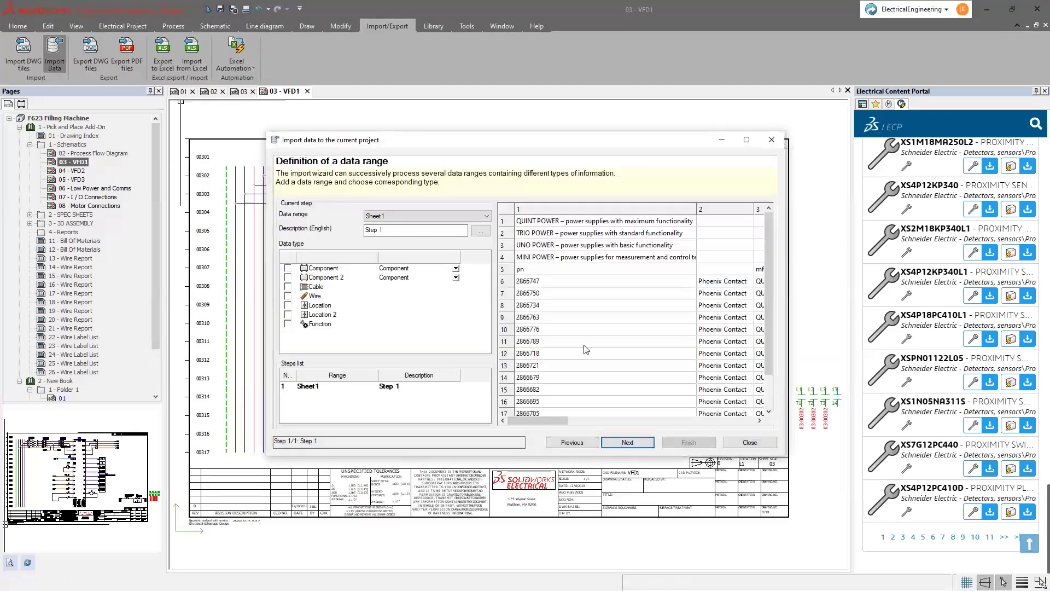
pyautogui.click(627, 442)
pyautogui.click(447, 213)
pyautogui.click(626, 442)
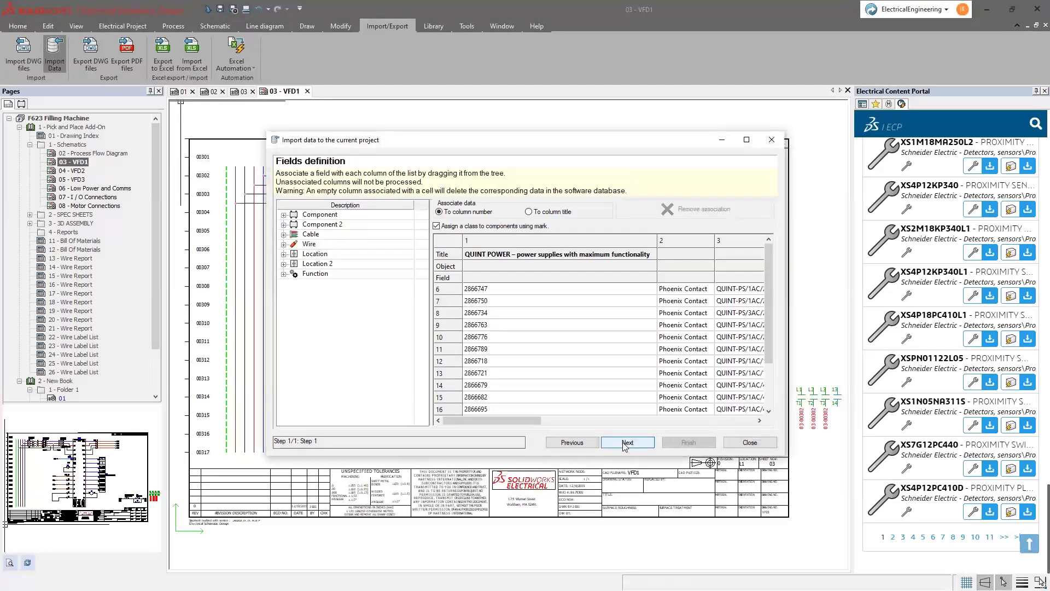
pyautogui.click(628, 442)
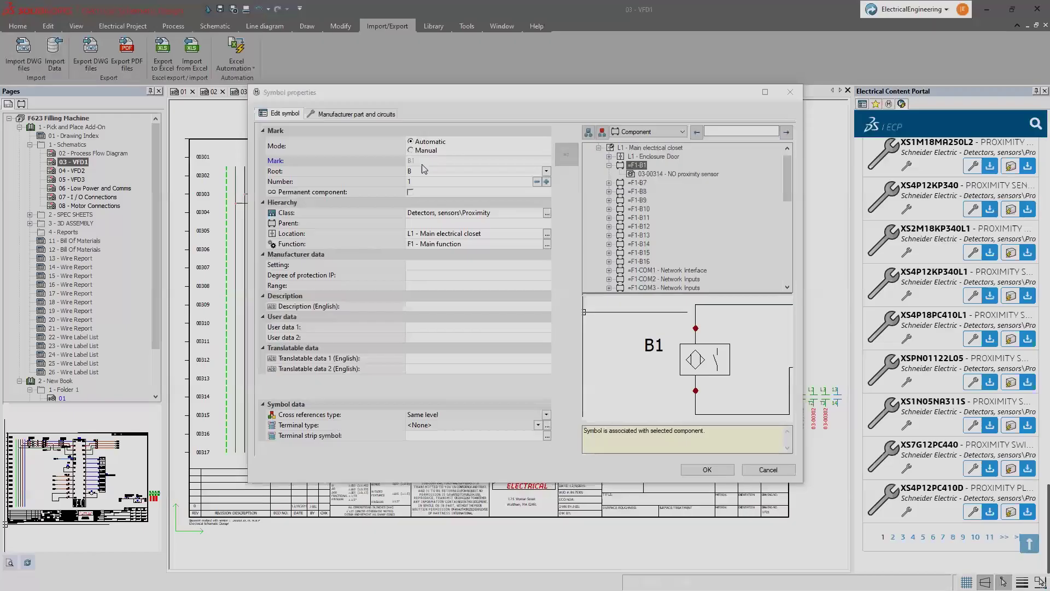
# - Create a manufacturer part for B1 with reference 'Part Number', manufacturer 'Manufac', stock number 12345
pyautogui.click(353, 113)
pyautogui.click(314, 158)
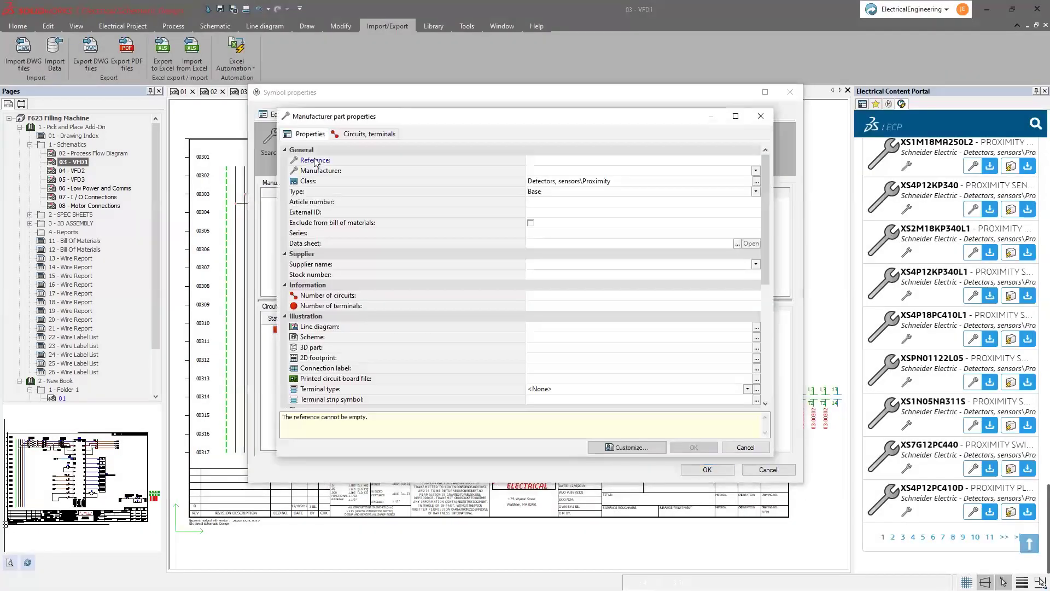
pyautogui.write('Part Number')
pyautogui.press('Tab')
pyautogui.write('Manufac')
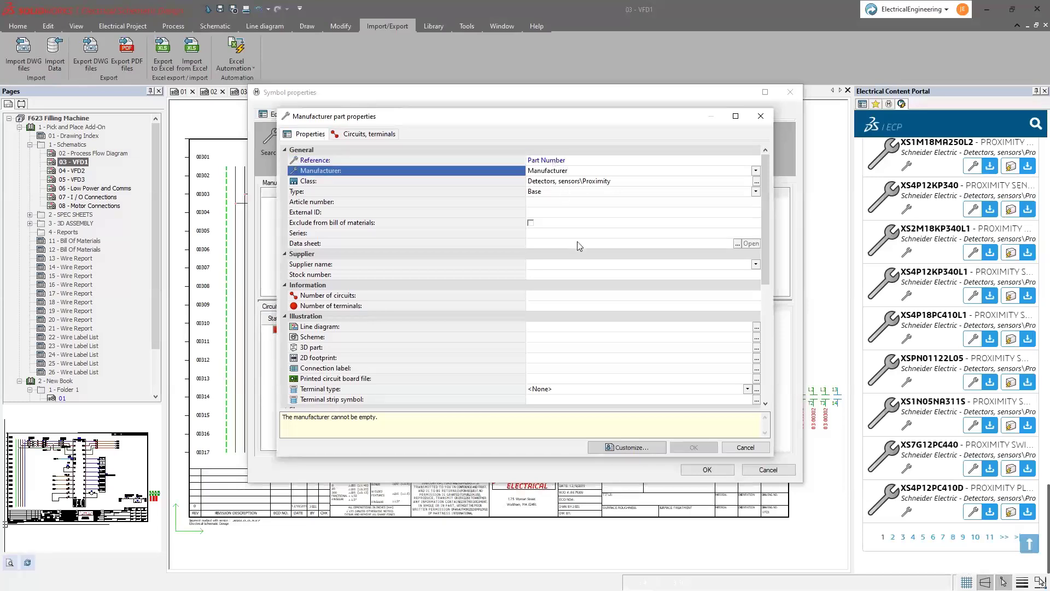
pyautogui.click(562, 267)
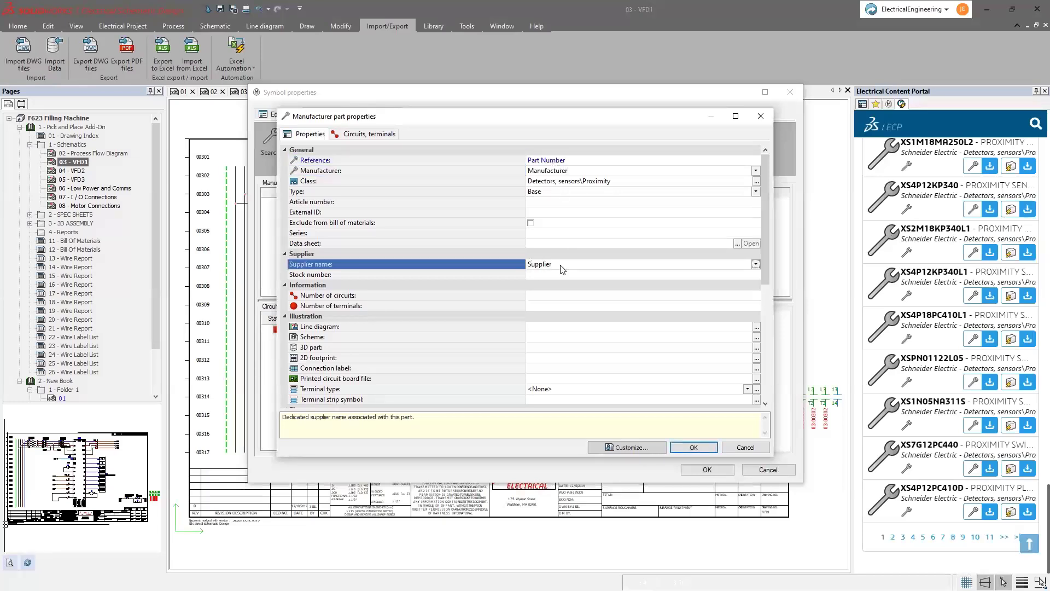
pyautogui.click(548, 277)
pyautogui.write('12345')
# - Give the part's sensor circuit terminals A and B, add it to the catalog, and confirm B1
pyautogui.click(362, 136)
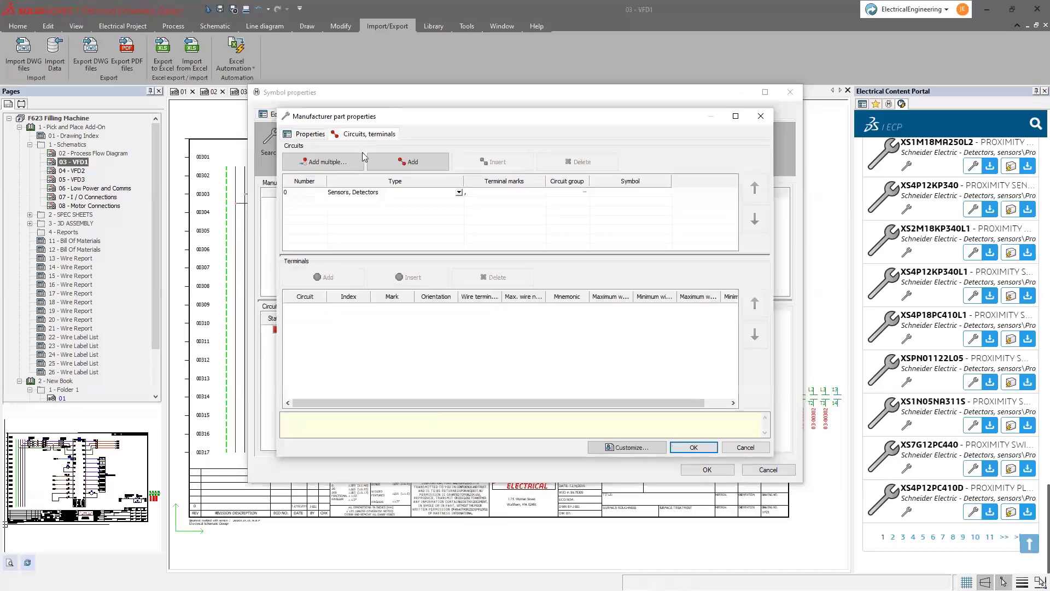
pyautogui.click(620, 194)
pyautogui.click(394, 309)
pyautogui.write('A')
pyautogui.press('Return')
pyautogui.write('B')
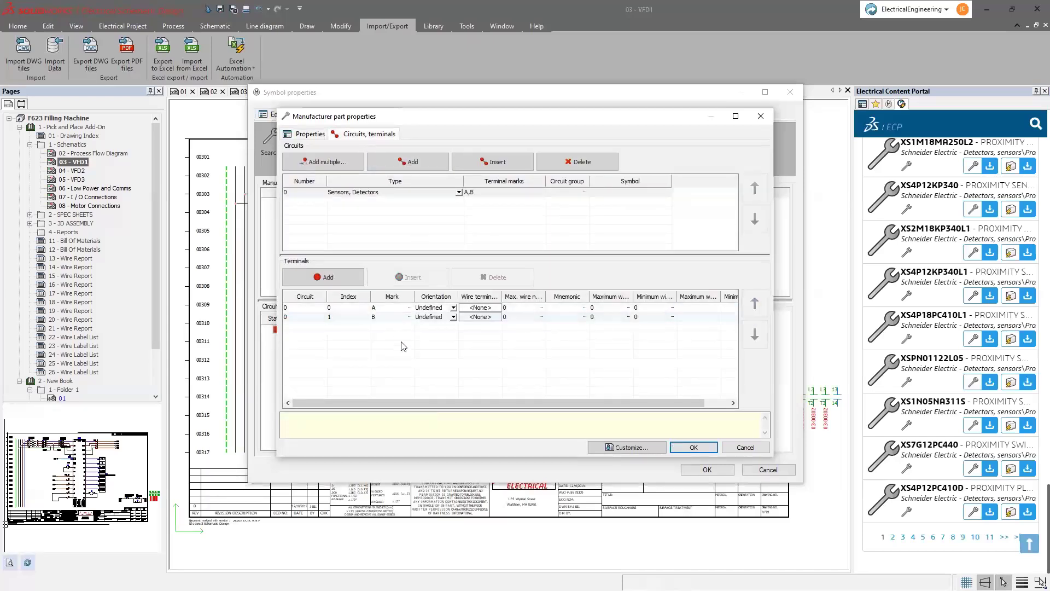
pyautogui.click(693, 447)
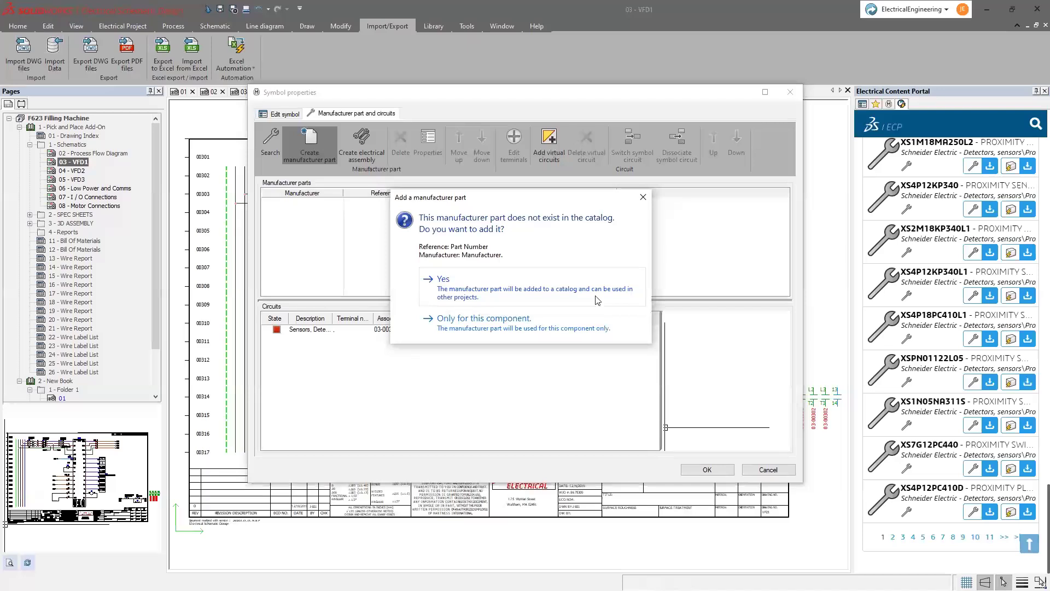
pyautogui.click(597, 300)
pyautogui.click(707, 469)
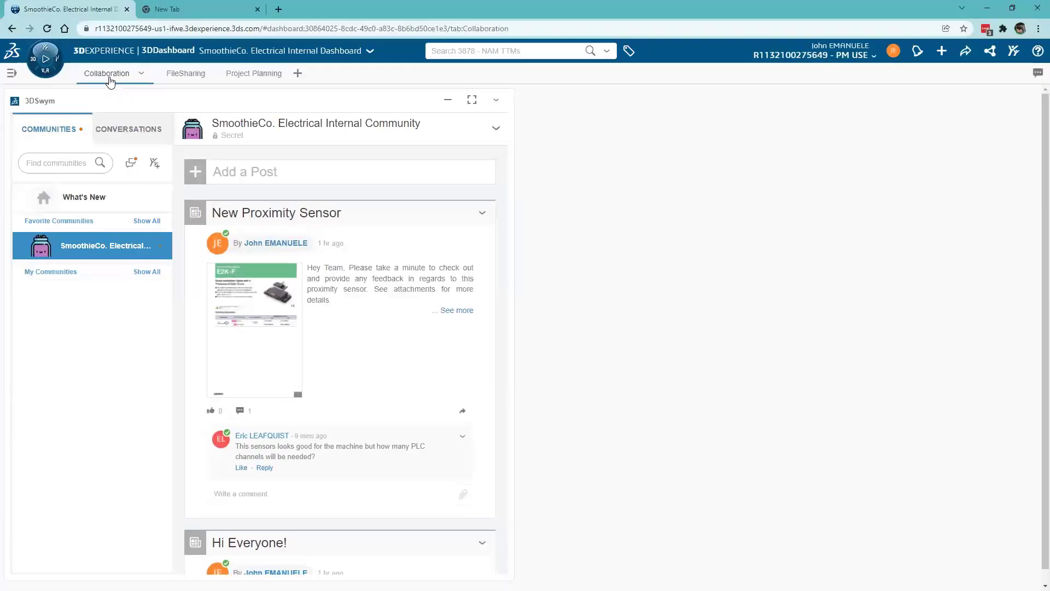
# - Post 'Thanks for taking the time to create that part for me! HUGE time saver!' mentioning the colleague
pyautogui.scroll(-2, 239, 365)
pyautogui.scroll(1, 239, 365)
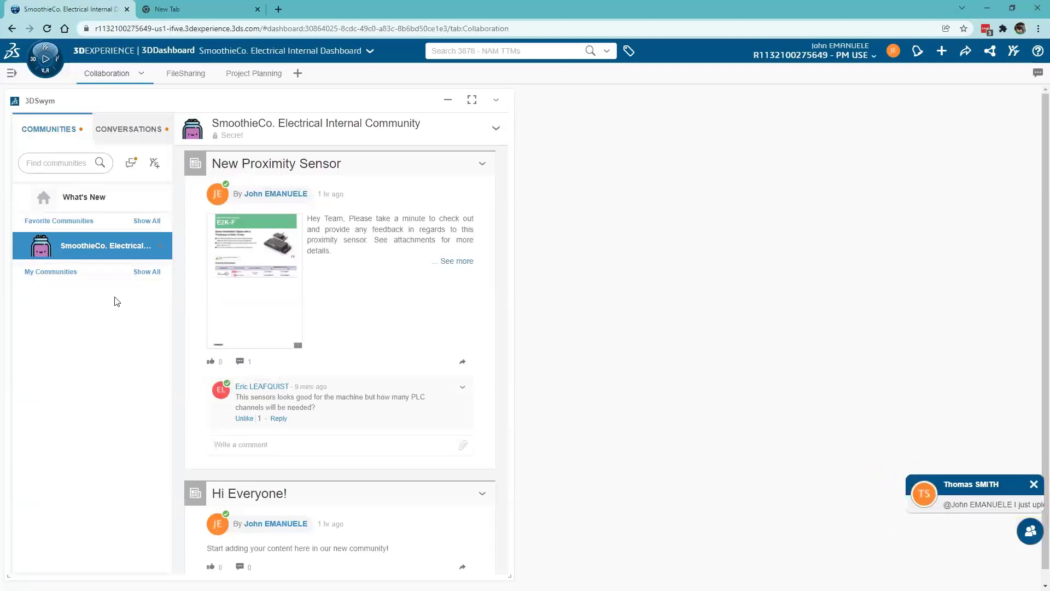
pyautogui.click(131, 133)
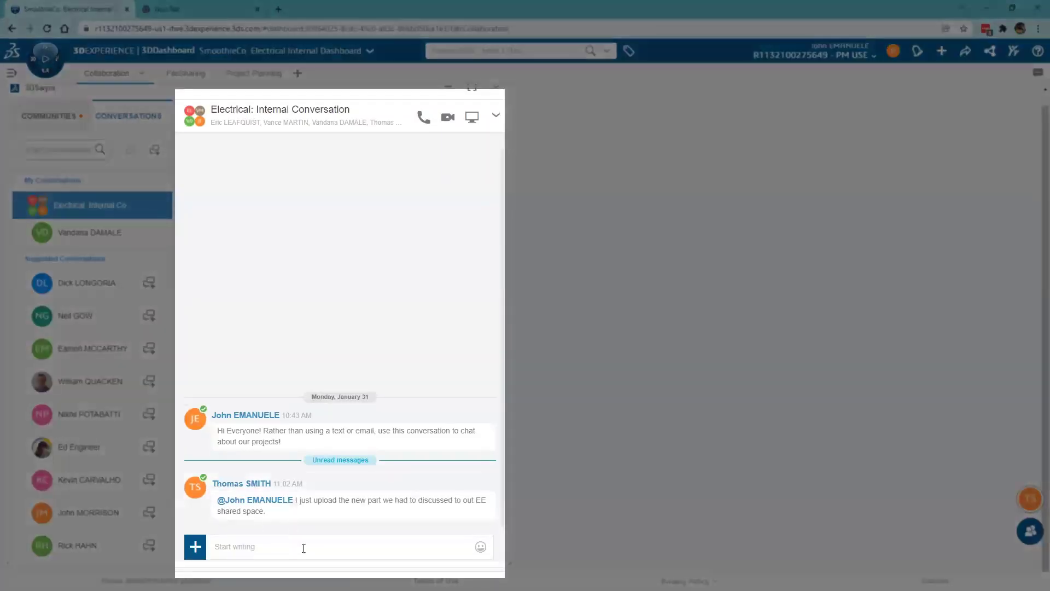
pyautogui.click(304, 548)
pyautogui.write('@Thomas')
pyautogui.press('Return')
pyautogui.write('Thanks for taking the time')
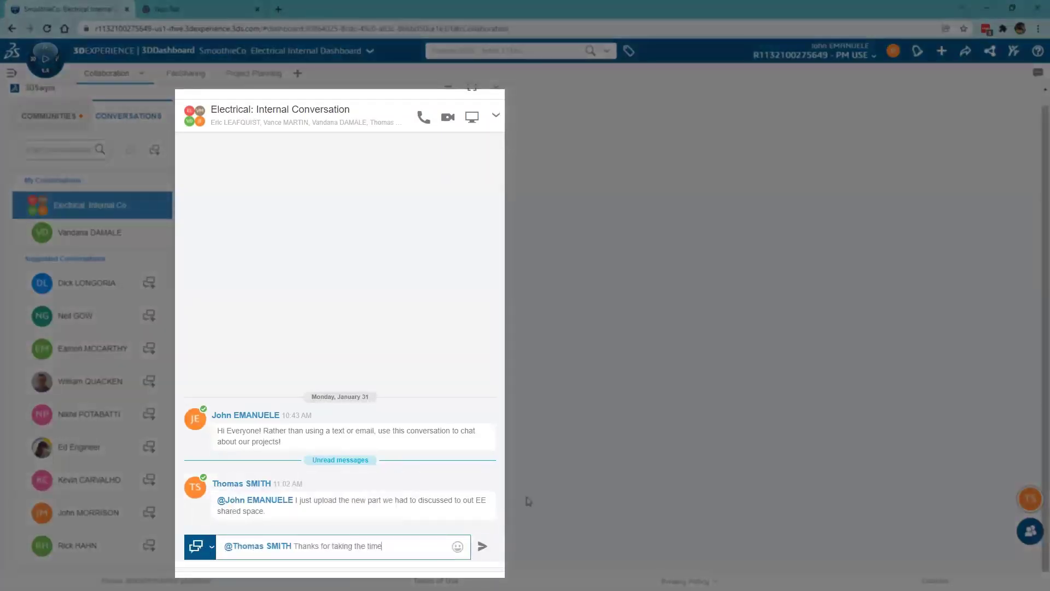
pyautogui.write(' to create that part for me! HUGE time saver!')
pyautogui.press('Return')
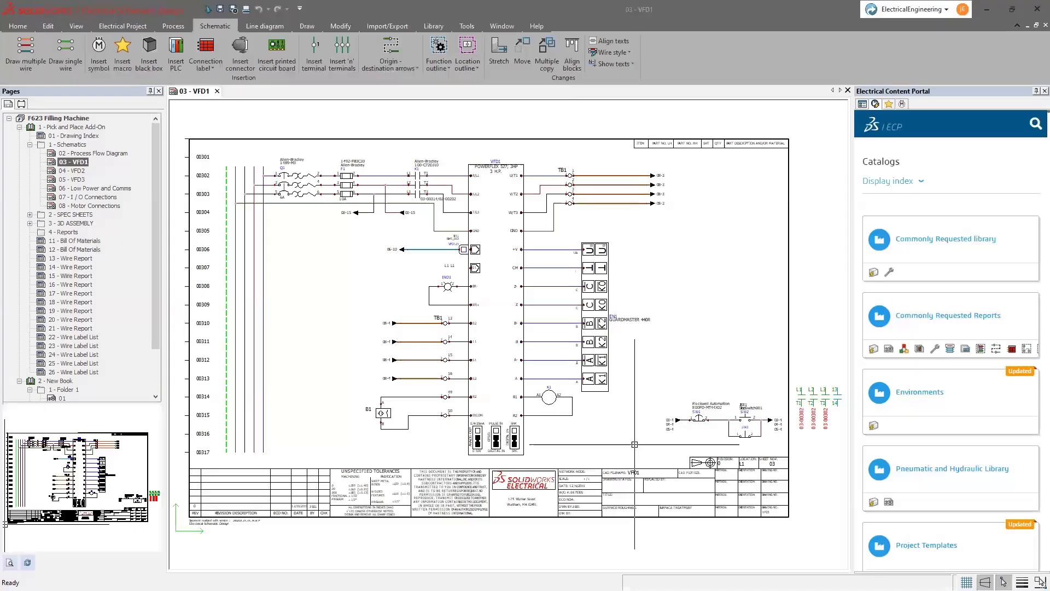
# - Load the Omron E2K-F10MC2 part from the 3DEXPERIENCE server in Manufacturer part management
pyautogui.click(434, 29)
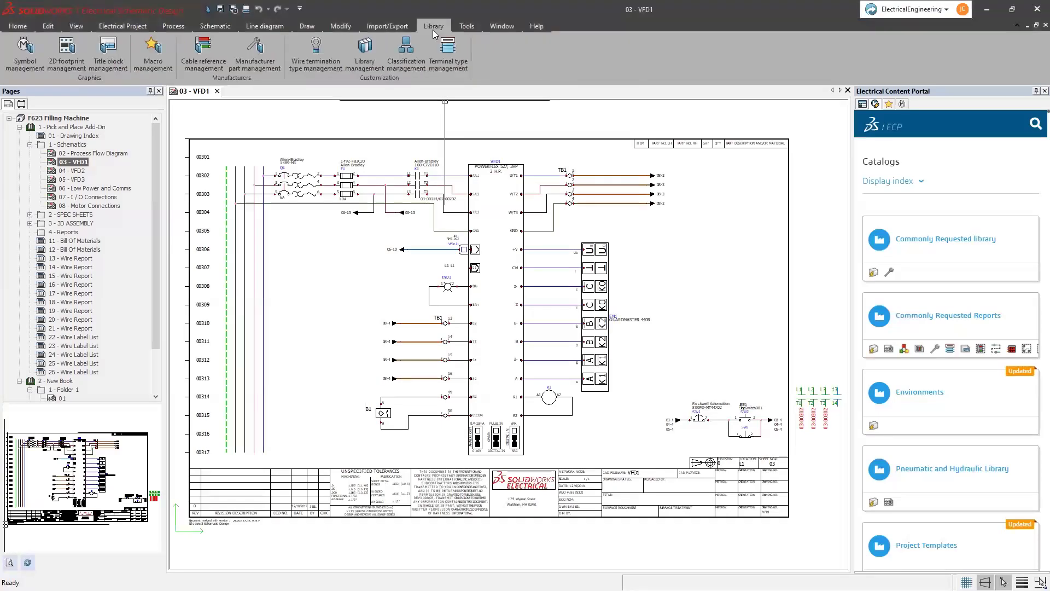
pyautogui.click(264, 65)
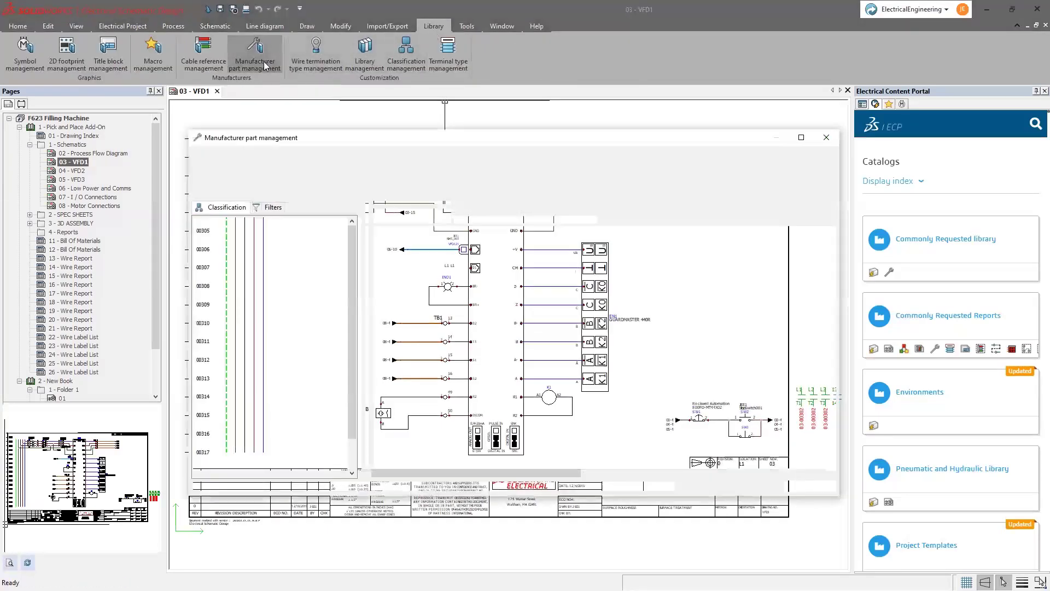
pyautogui.click(312, 187)
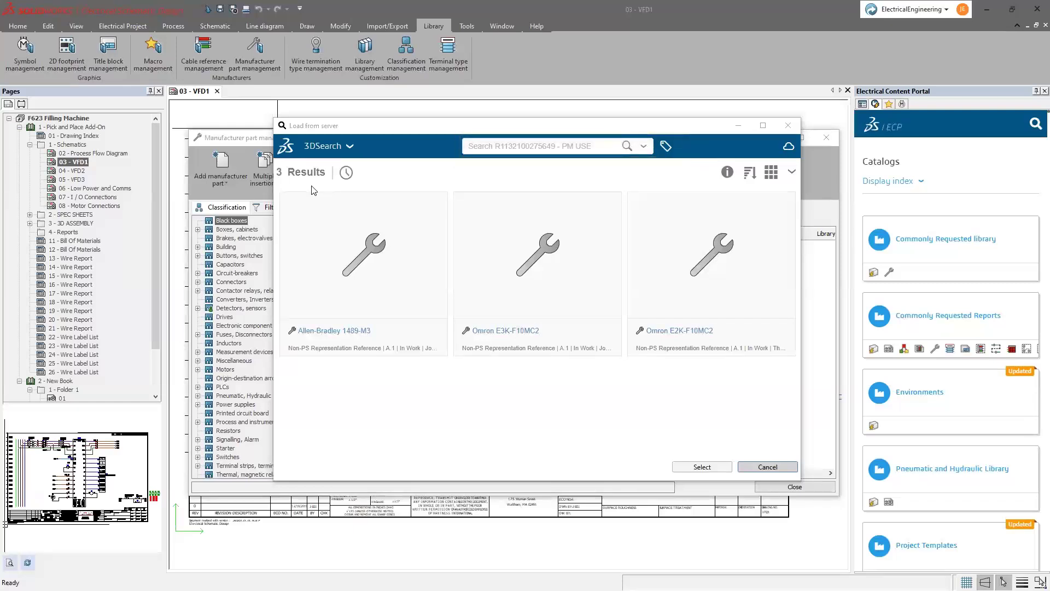
pyautogui.click(680, 271)
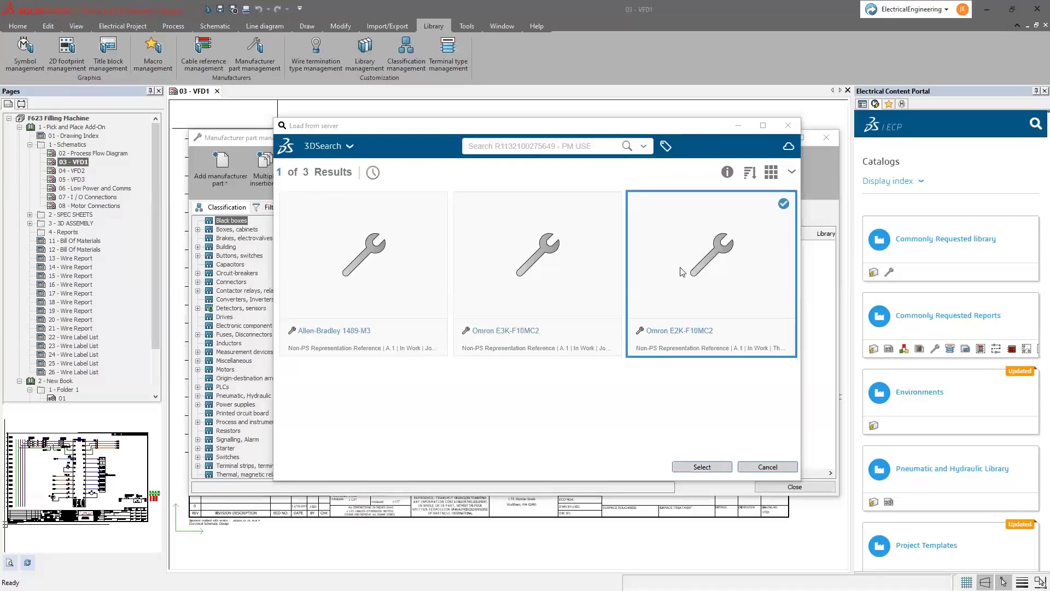
pyautogui.click(703, 467)
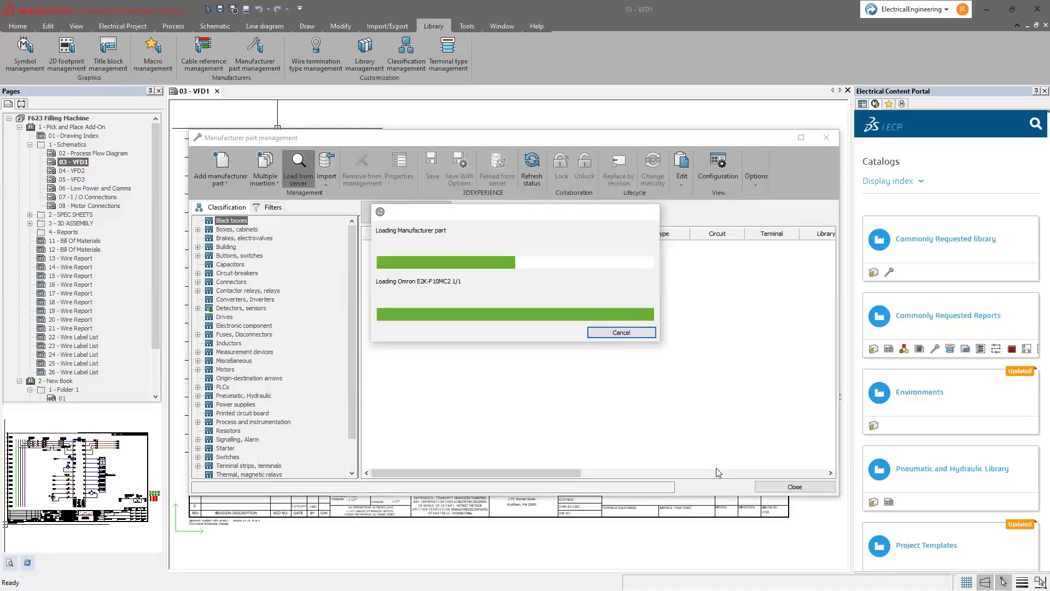
# - Check the new E2K-F10MC2 part under Detectors, sensors, then close the manager
pyautogui.click(249, 308)
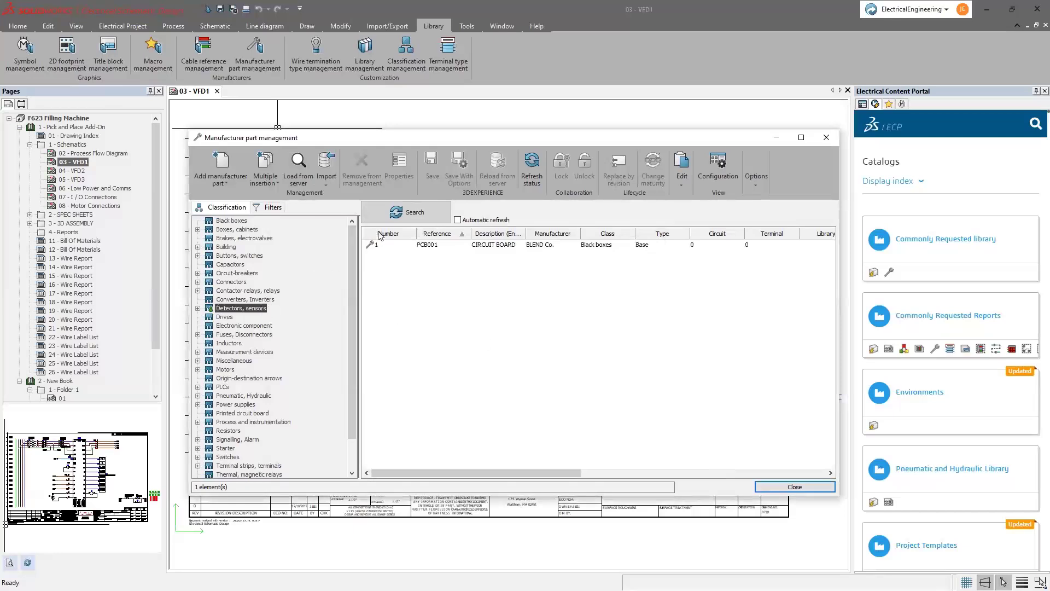
pyautogui.click(408, 215)
pyautogui.click(388, 263)
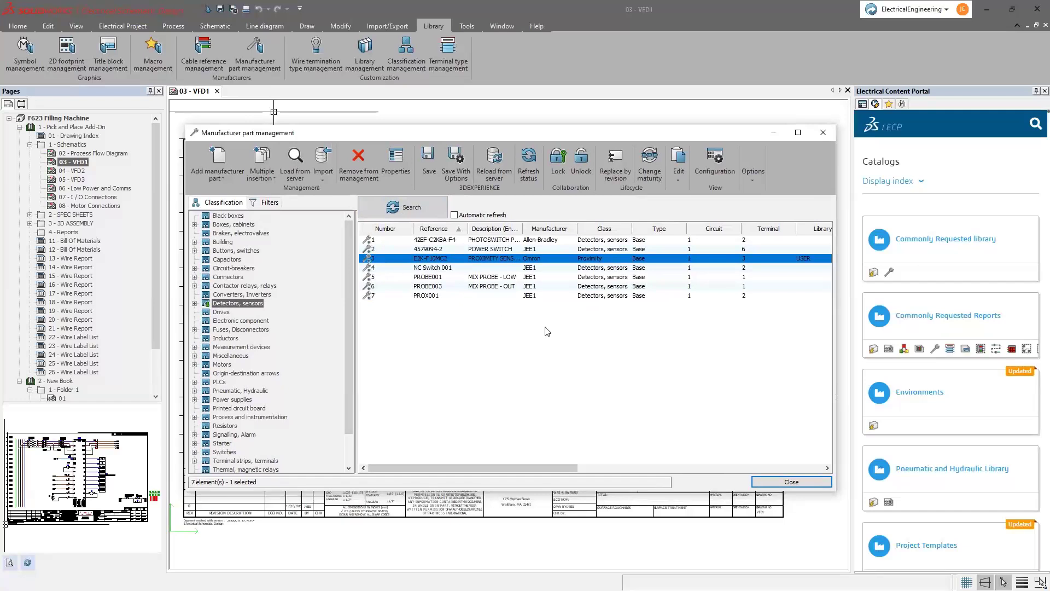
pyautogui.click(791, 481)
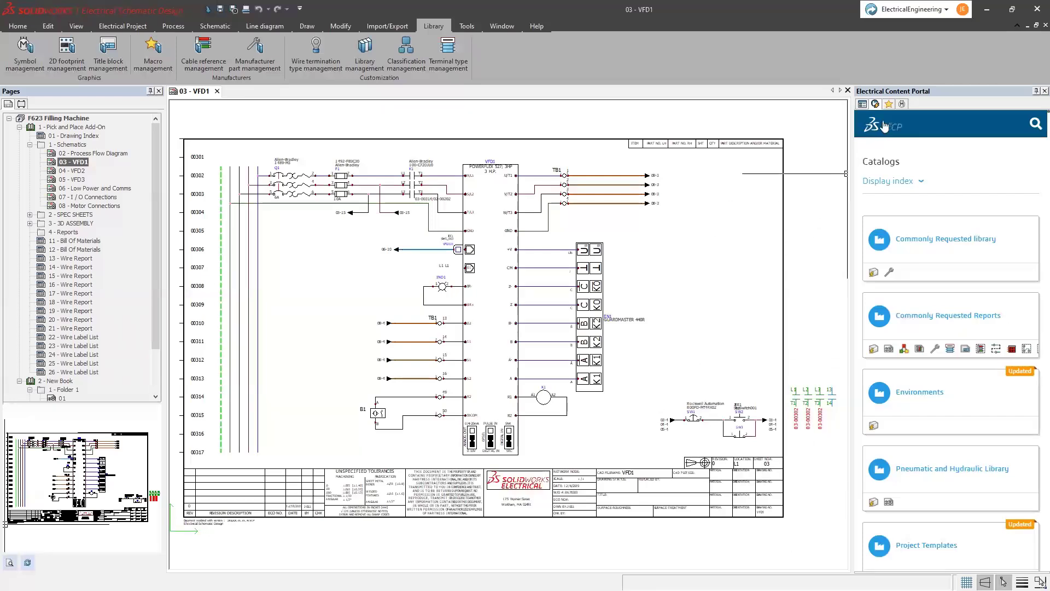
# - Drag the selected drive circuit into the Variable Frequency Drives macro group
pyautogui.click(889, 104)
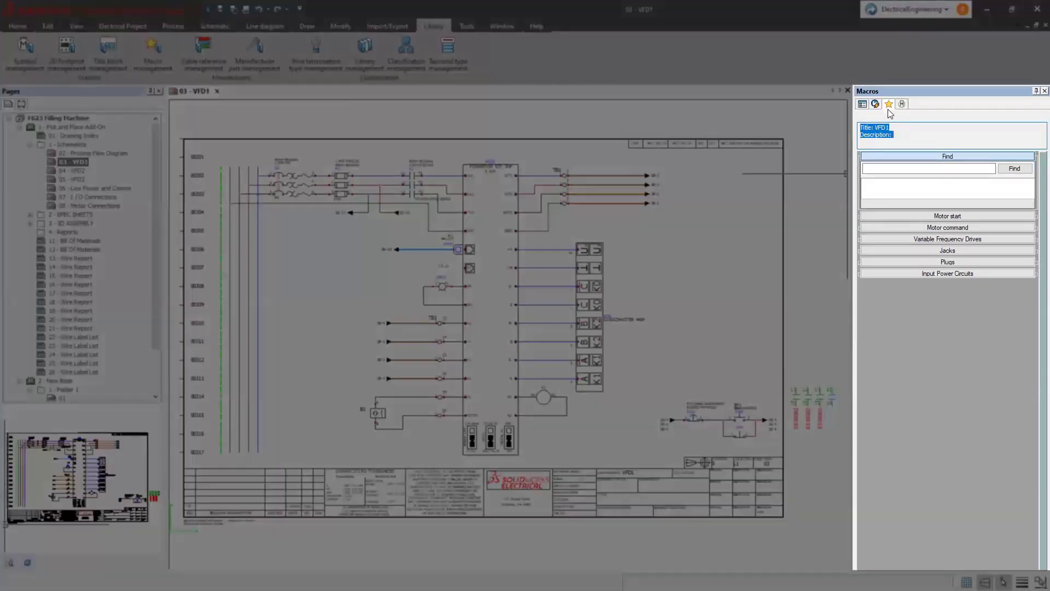
pyautogui.click(901, 241)
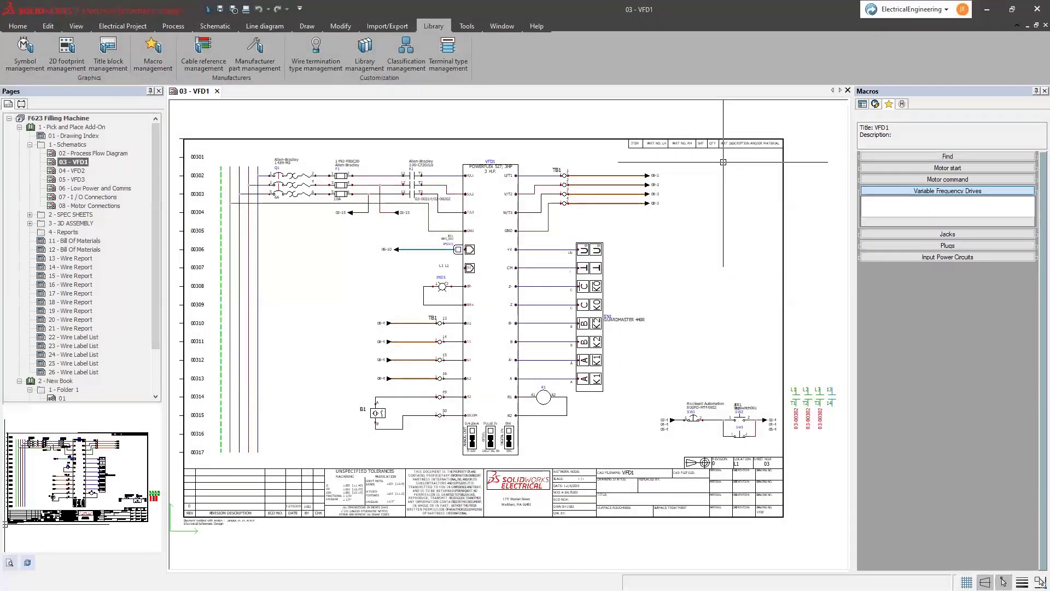
pyautogui.moveTo(742, 152); pyautogui.dragTo(203, 459)
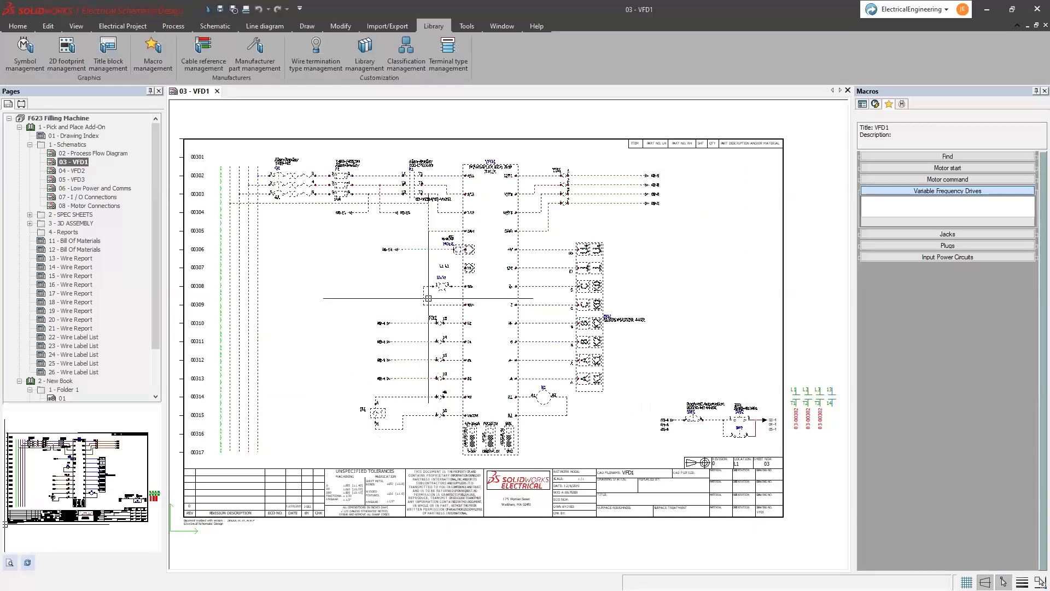
pyautogui.moveTo(463, 277); pyautogui.dragTo(889, 213)
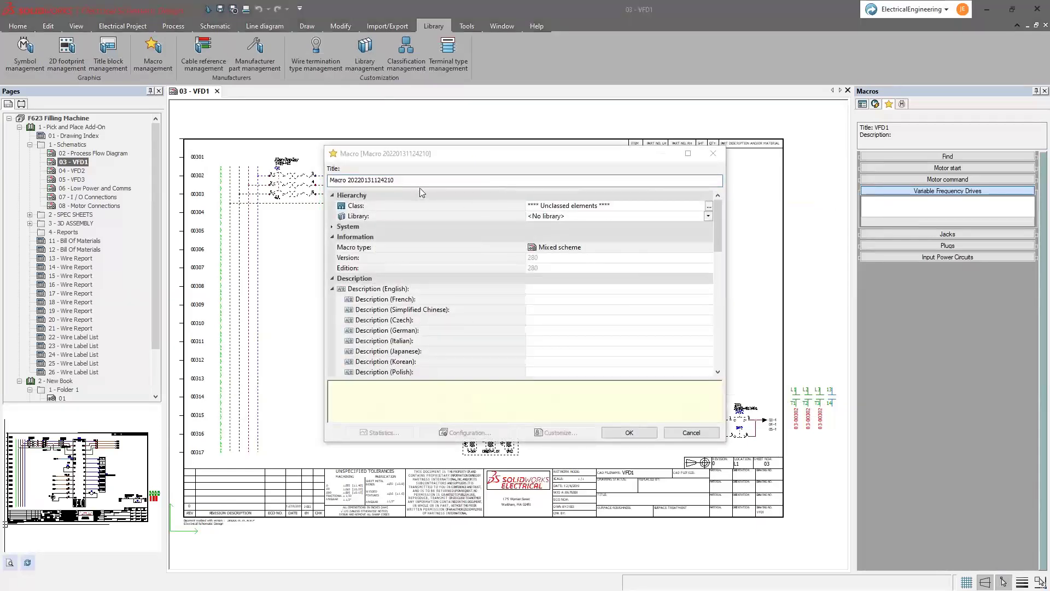
# - Title the macro VFD, class Drawing automation, in the USER library, and create it
pyautogui.moveTo(422, 181); pyautogui.dragTo(325, 181)
pyautogui.write('VFD_1')
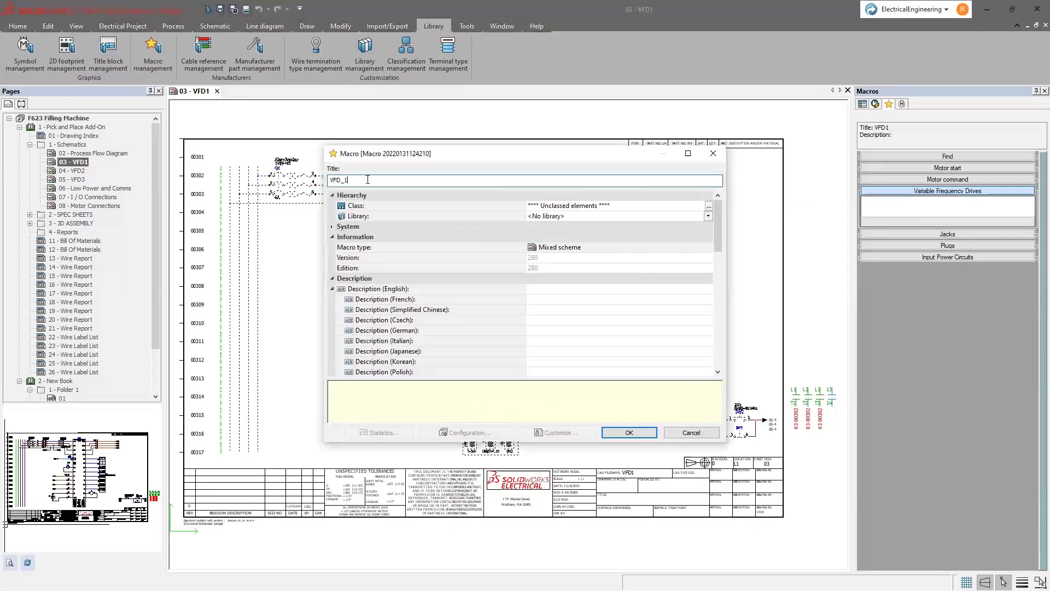
pyautogui.click(709, 206)
pyautogui.click(473, 157)
pyautogui.click(593, 457)
pyautogui.click(643, 218)
pyautogui.click(544, 284)
pyautogui.click(541, 290)
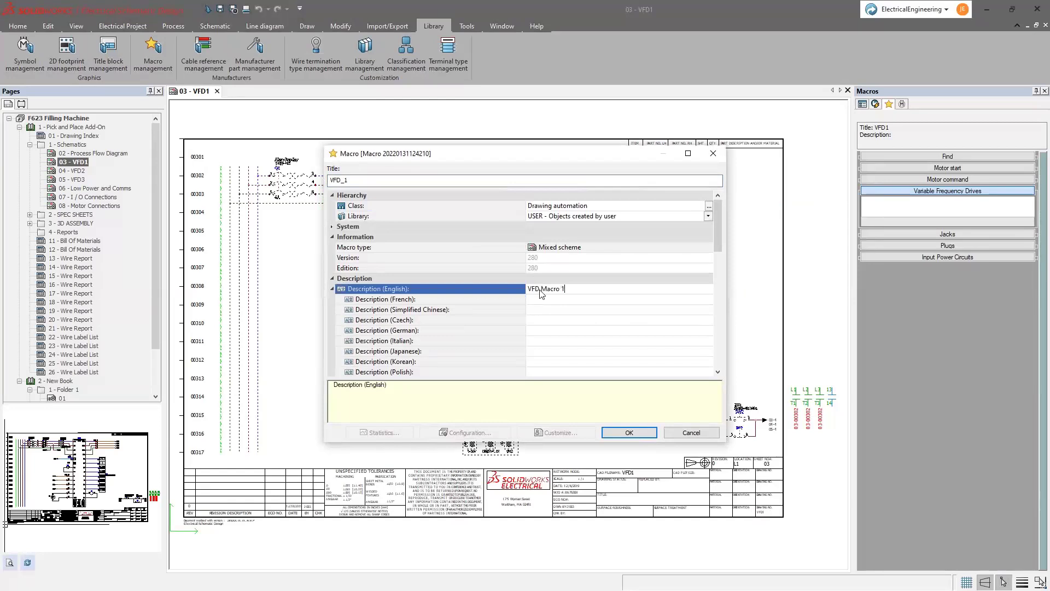
pyautogui.press('Return')
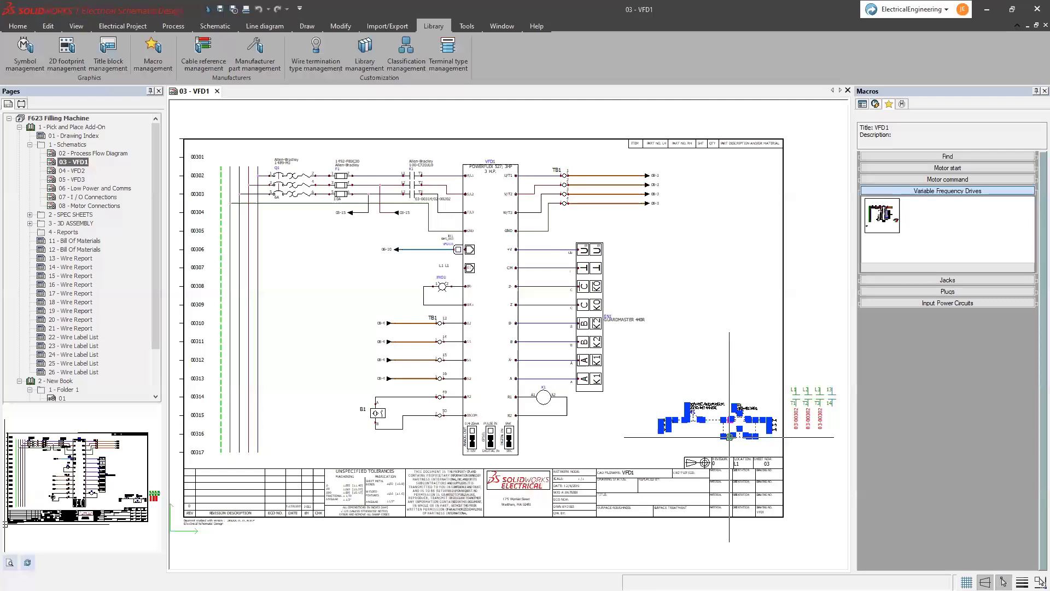
# - Save the small lower-right circuit as another Variable Frequency Drives macro
pyautogui.doubleClick(659, 453)
pyautogui.press('Escape')
pyautogui.moveTo(648, 439)
pyautogui.mouseDown()
pyautogui.moveTo(924, 247)
pyautogui.moveTo(962, 264)
pyautogui.mouseUp()
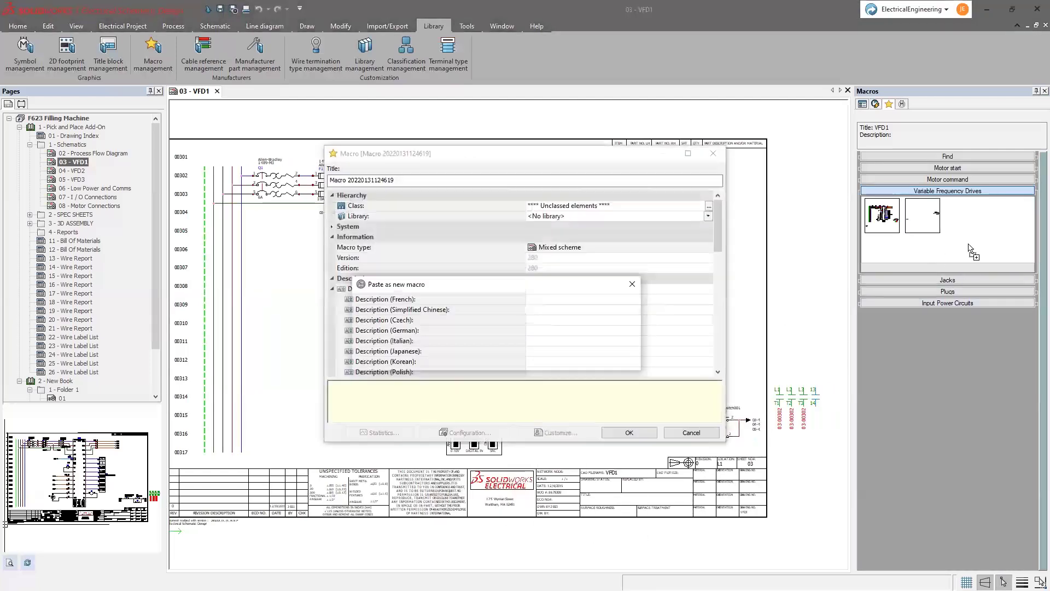
pyautogui.click(649, 425)
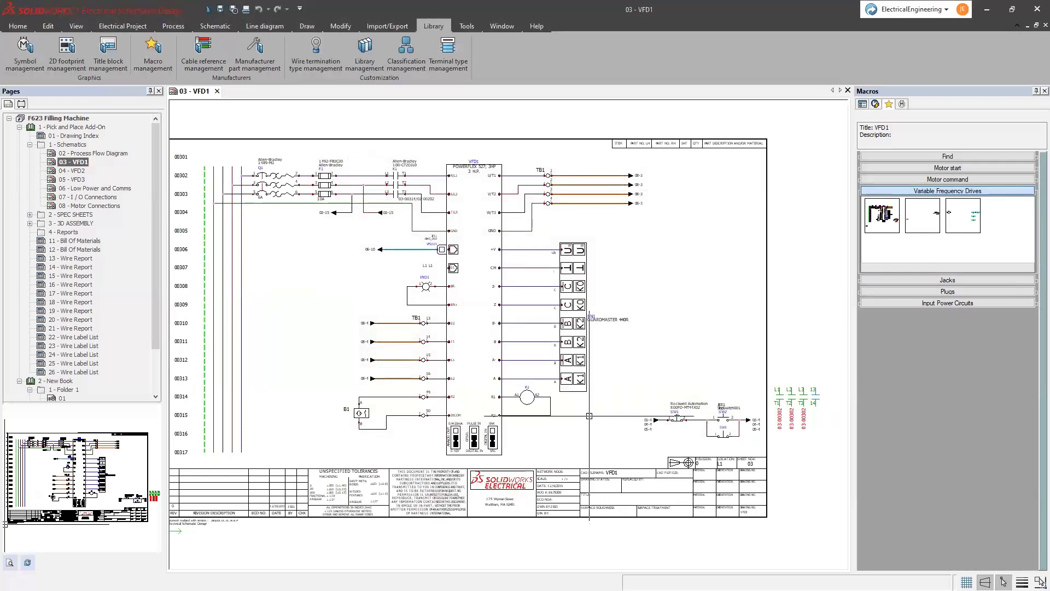
# - Save the entire VFD1 schematic as a macro and select the VFD pages through VFD3
pyautogui.hotkey('ctrl', 'a')
pyautogui.moveTo(340, 402); pyautogui.dragTo(957, 252)
pyautogui.click(628, 431)
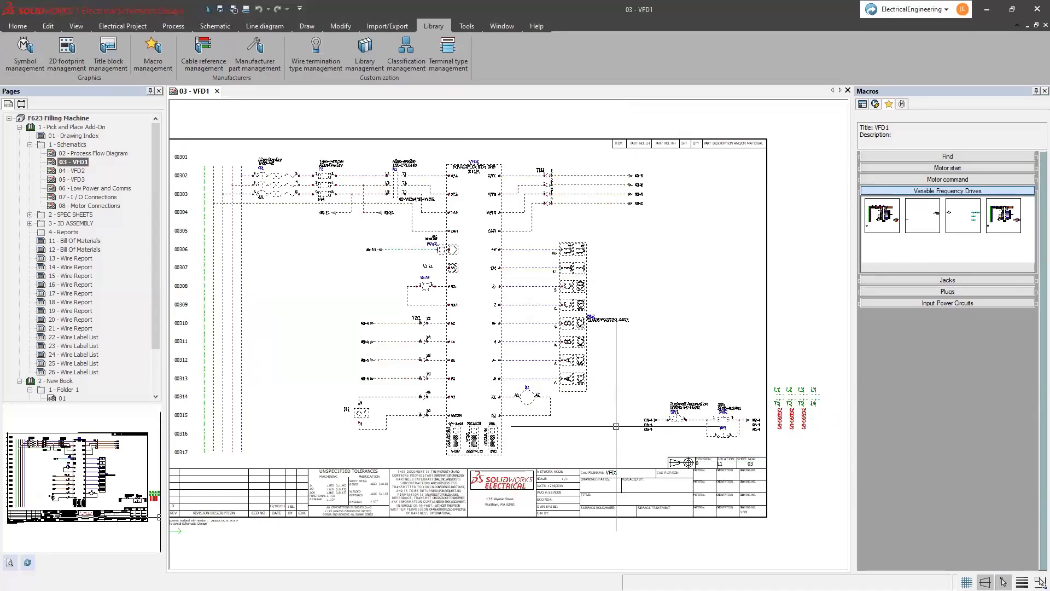
pyautogui.keyDown('shift'); pyautogui.click(76, 179); pyautogui.keyUp('shift')
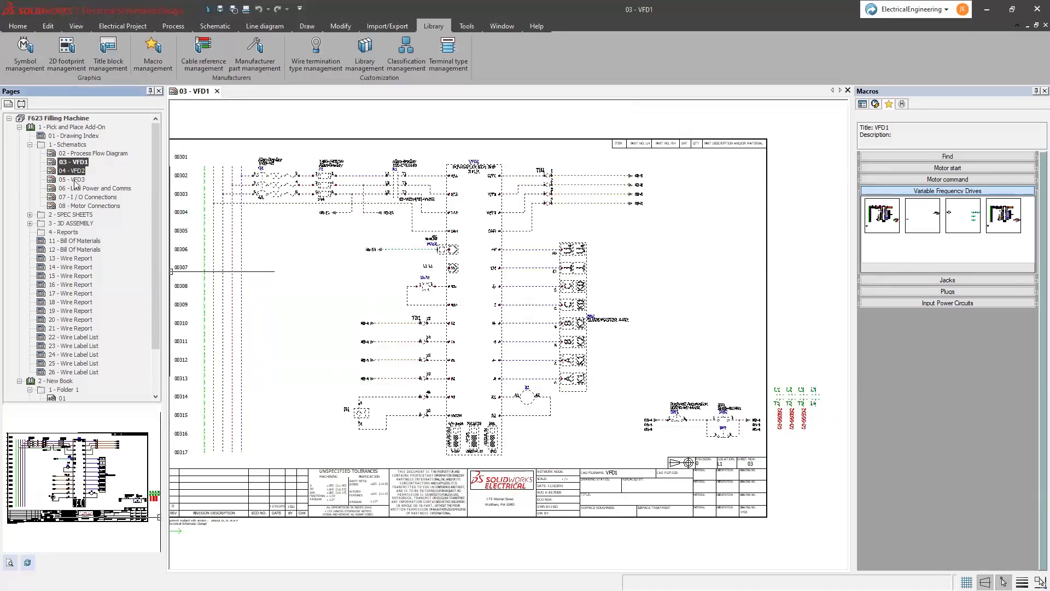
pyautogui.rightClick(77, 180)
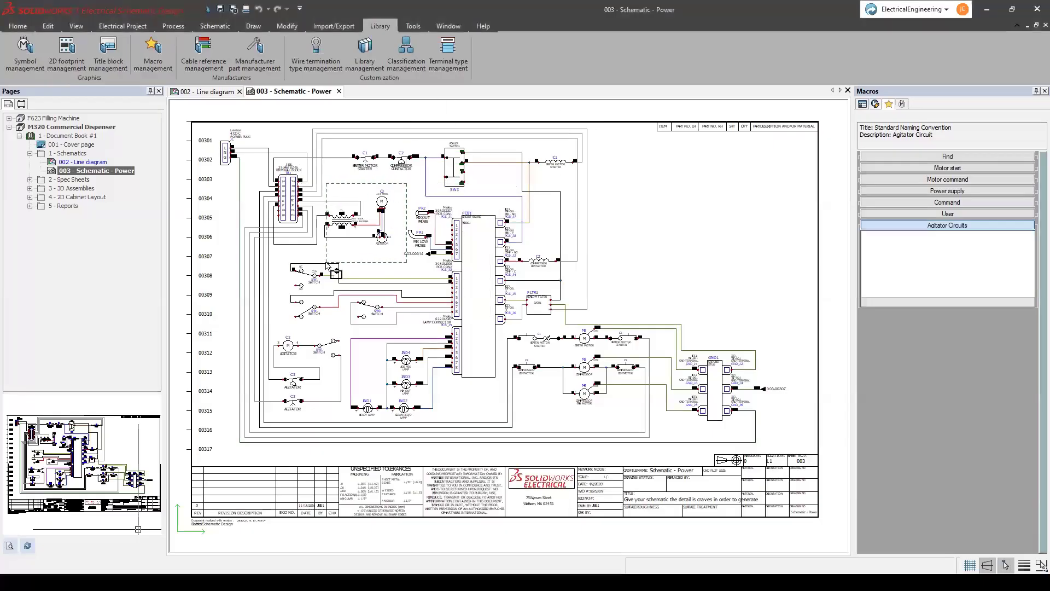
# - Save the selected power circuit as macro 'Standard Naming Convention1' under Agitator Circuits
pyautogui.moveTo(295, 184); pyautogui.dragTo(386, 263)
pyautogui.moveTo(344, 219); pyautogui.dragTo(898, 276)
pyautogui.write('Standard Naming Conve')
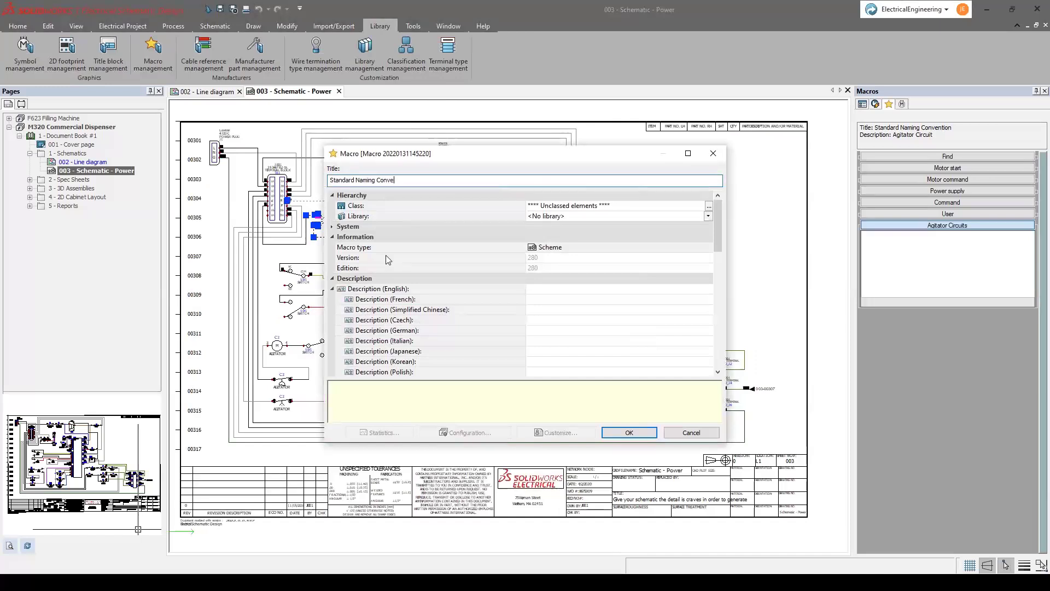
pyautogui.write('ntion1')
pyautogui.click(629, 432)
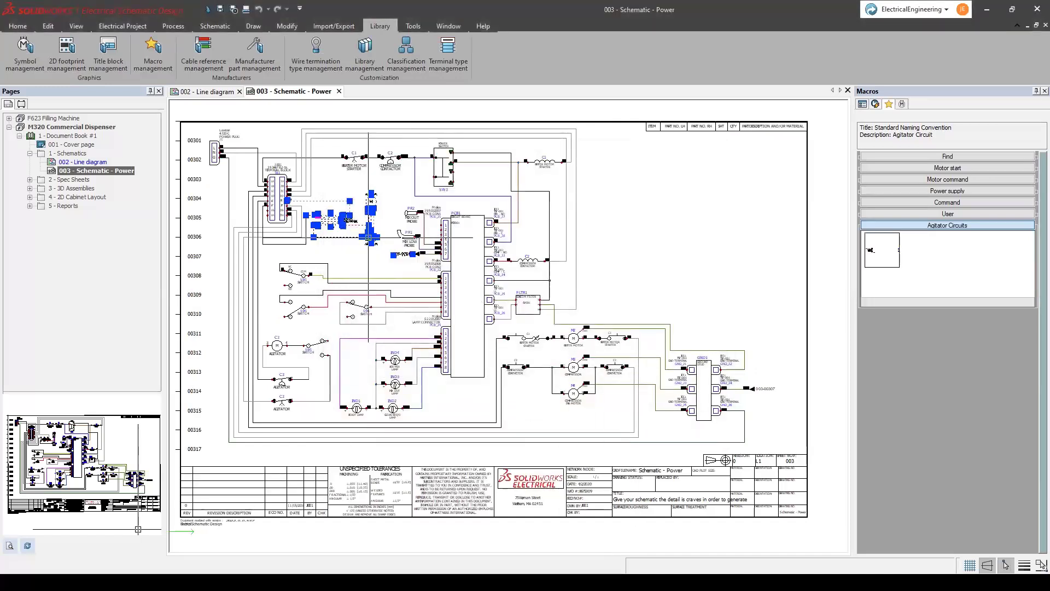
# - Review the saved macros in Macro management, then minimize SOLIDWORKS Electrical
pyautogui.click(153, 52)
pyautogui.moveTo(840, 191); pyautogui.dragTo(841, 234)
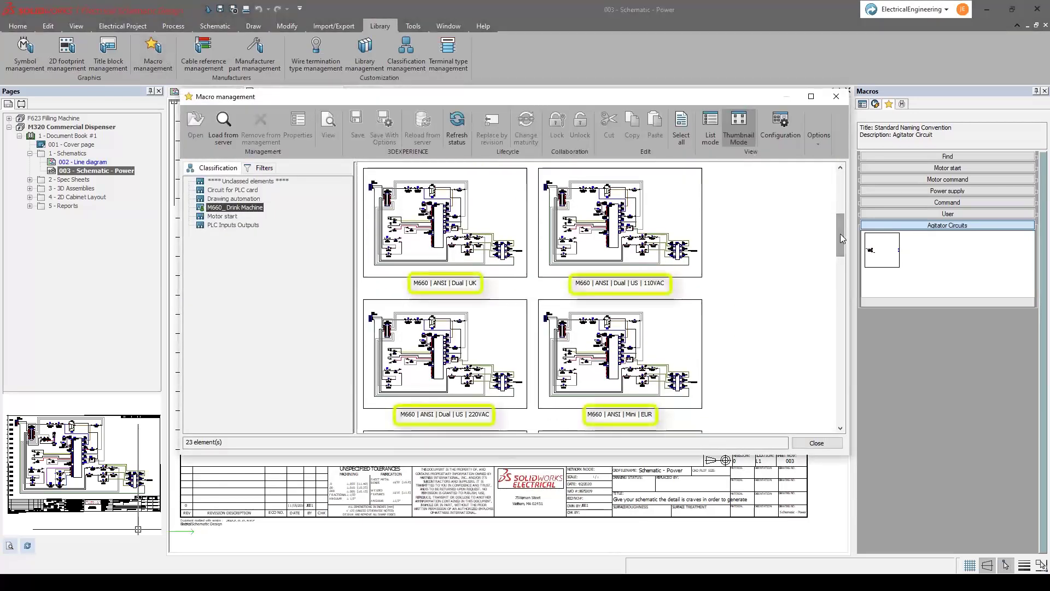
pyautogui.click(817, 443)
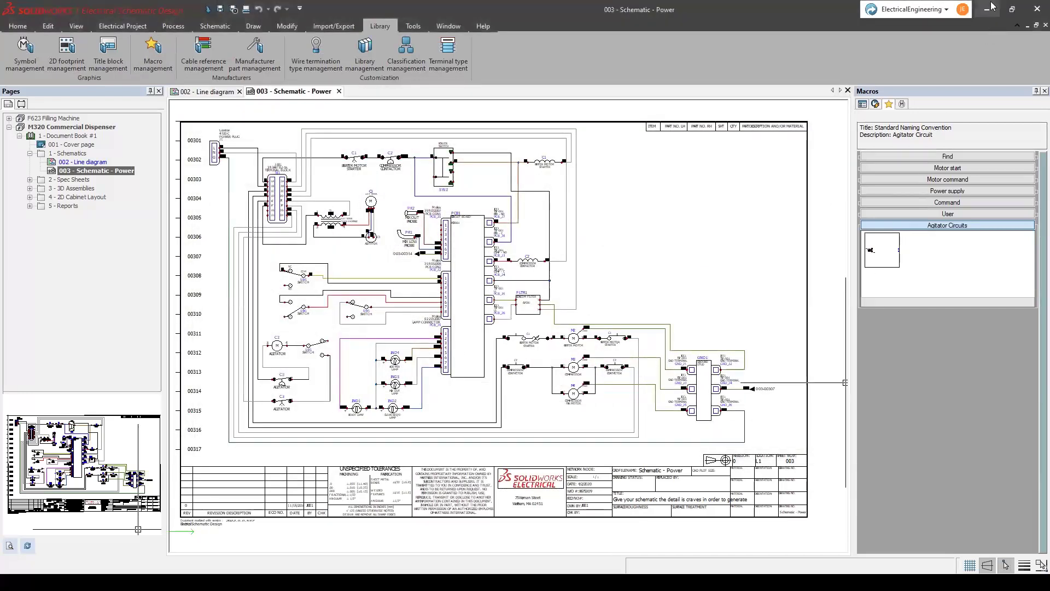
pyautogui.click(988, 10)
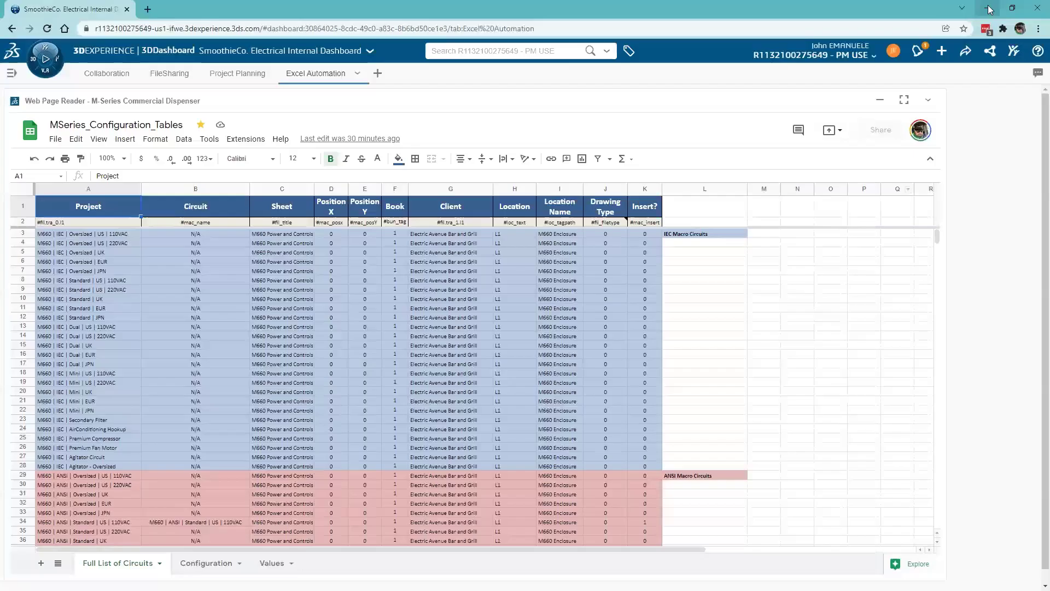
# - Review the IEC, ANSI and JIS circuit rows, then launch Excel Automation in SOLIDWORKS Electrical
pyautogui.scroll(-3, 345, 291)
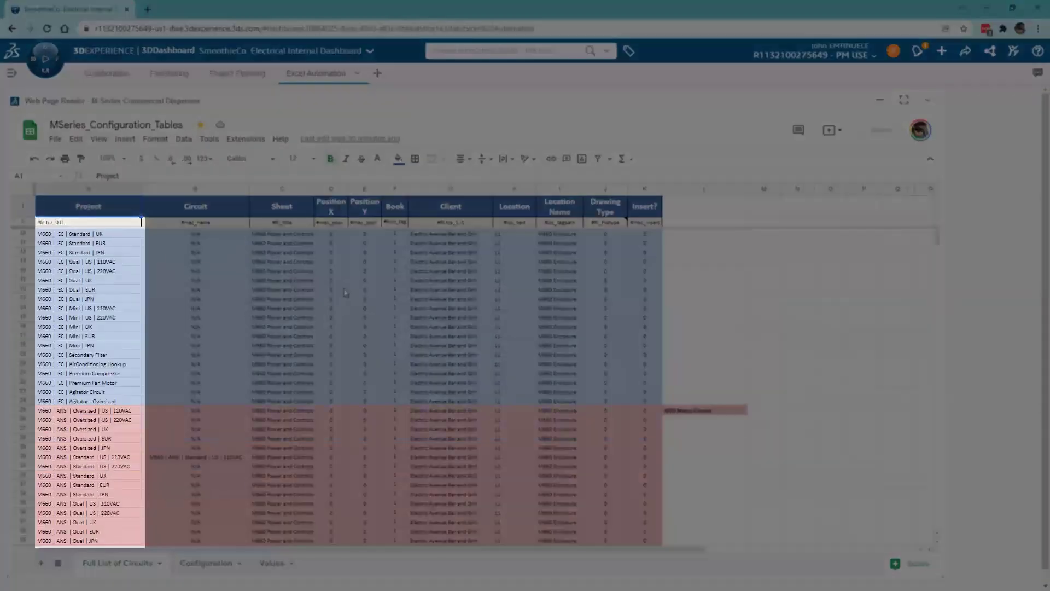
pyautogui.scroll(-6, 345, 292)
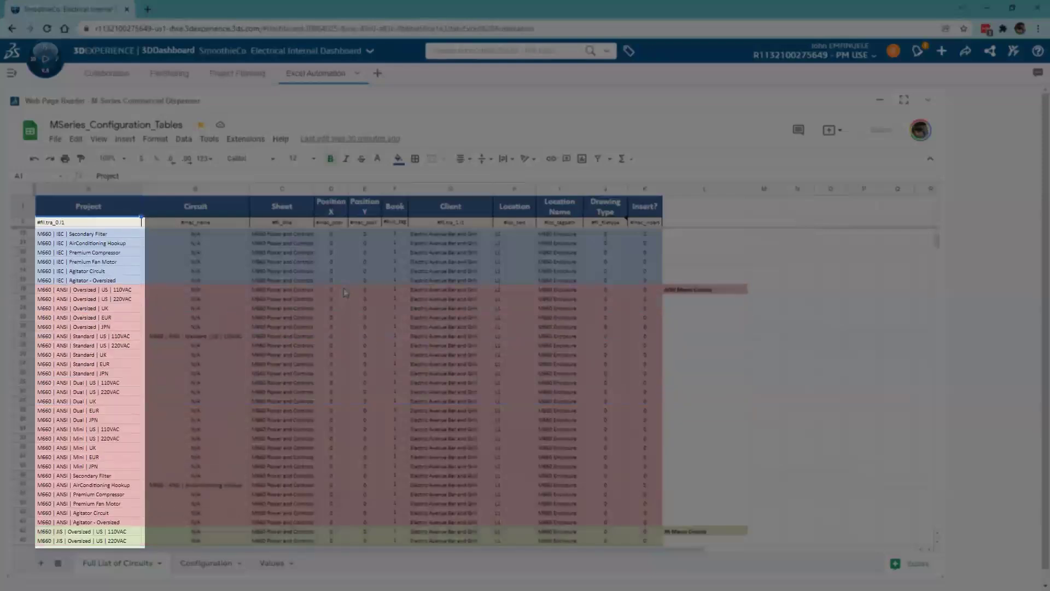
pyautogui.scroll(-5, 345, 291)
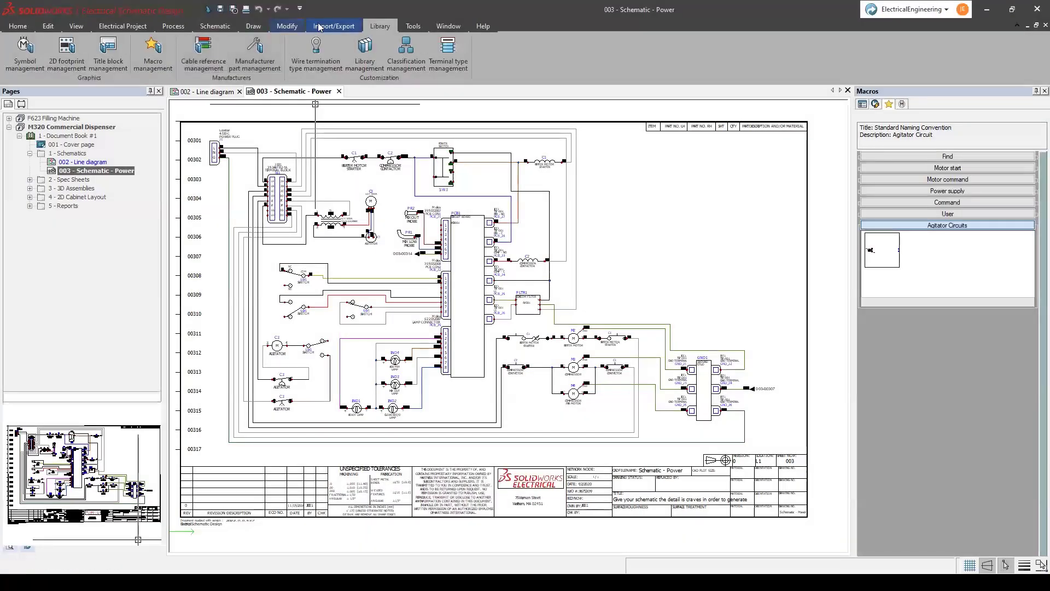
pyautogui.click(320, 27)
pyautogui.click(241, 52)
# - Run Excel Automation with M660_Configuration_Tables RevA and inspect the generated M660 Power and Controls page
pyautogui.click(479, 231)
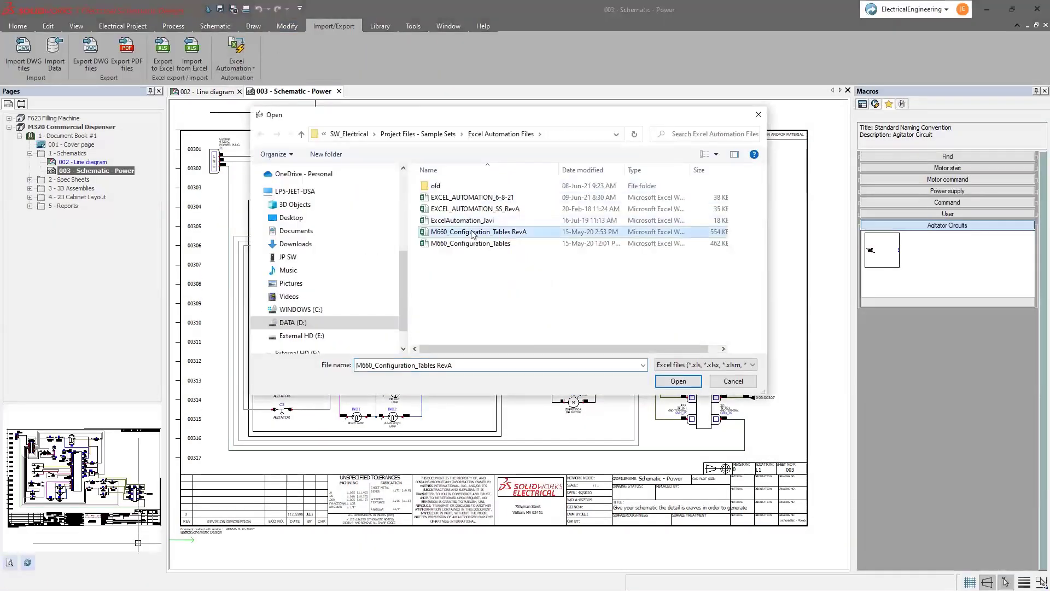
pyautogui.click(677, 381)
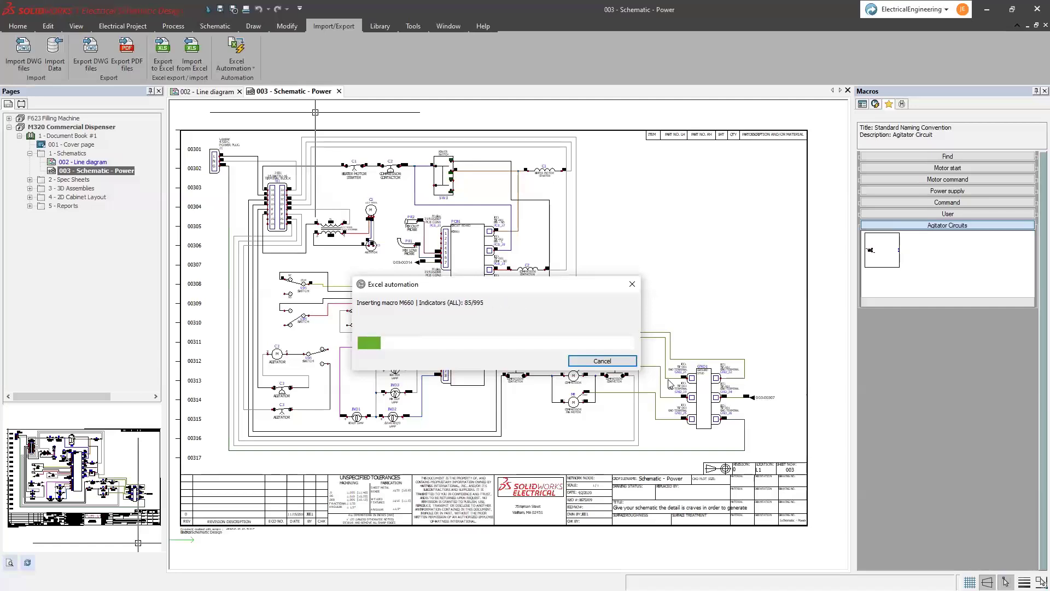
pyautogui.click(645, 387)
pyautogui.doubleClick(98, 214)
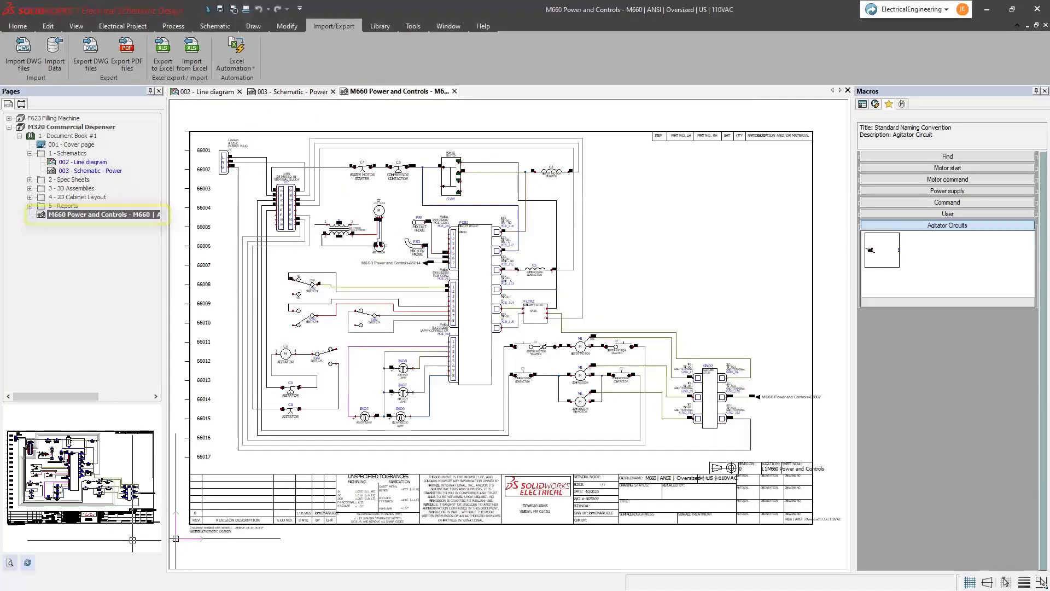
pyautogui.scroll(3, 405, 408)
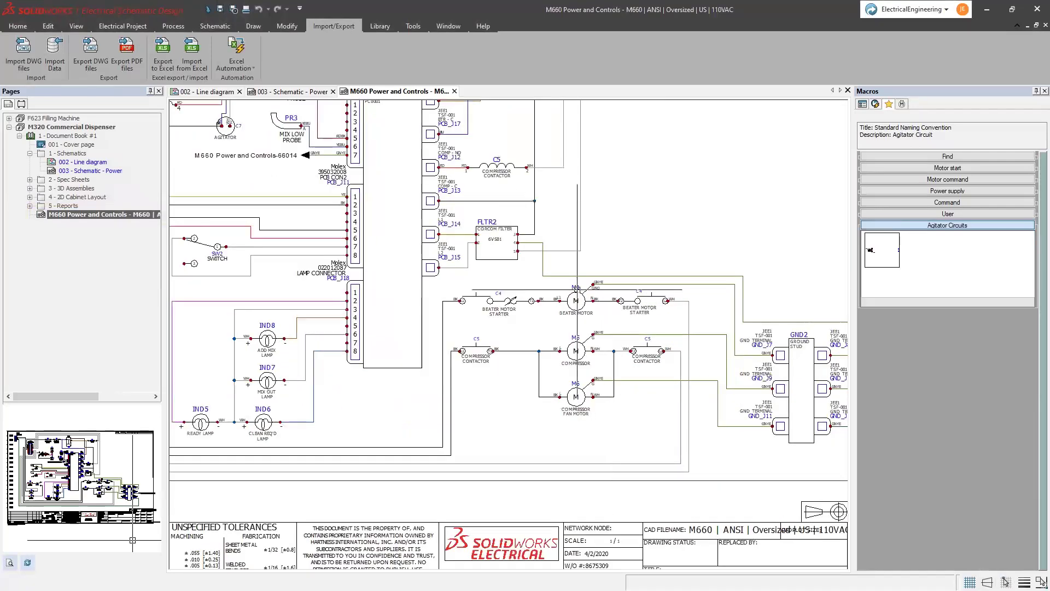
pyautogui.moveTo(561, 273); pyautogui.dragTo(346, 236, button='middle')
pyautogui.middleClick(425, 228)
pyautogui.middleClick(424, 229)
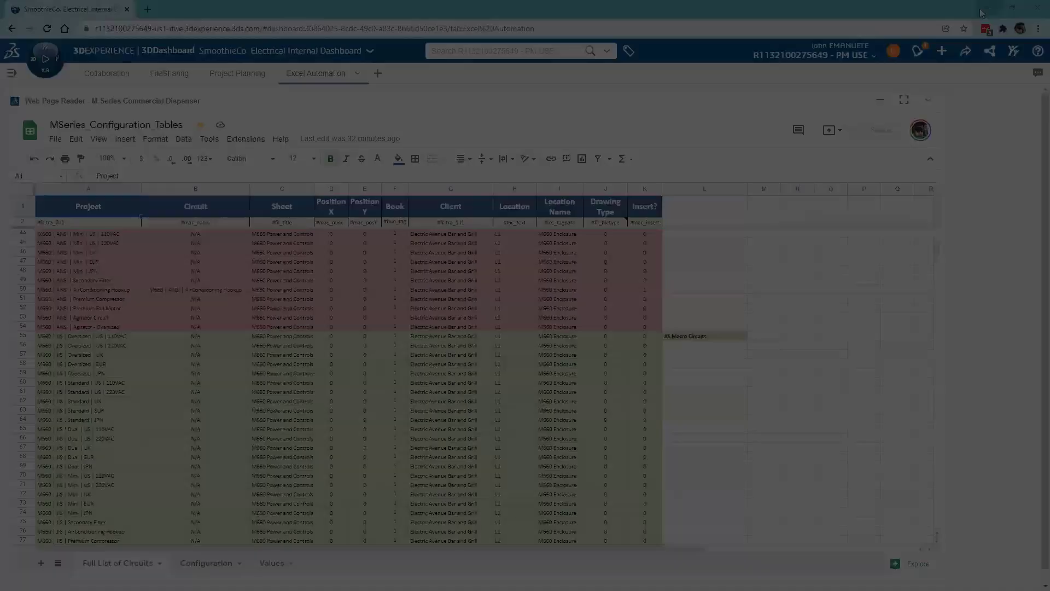
# - On the Configuration sheet, set the M660 Drawing Standard (C30) to IEC
pyautogui.scroll(-3, 271, 306)
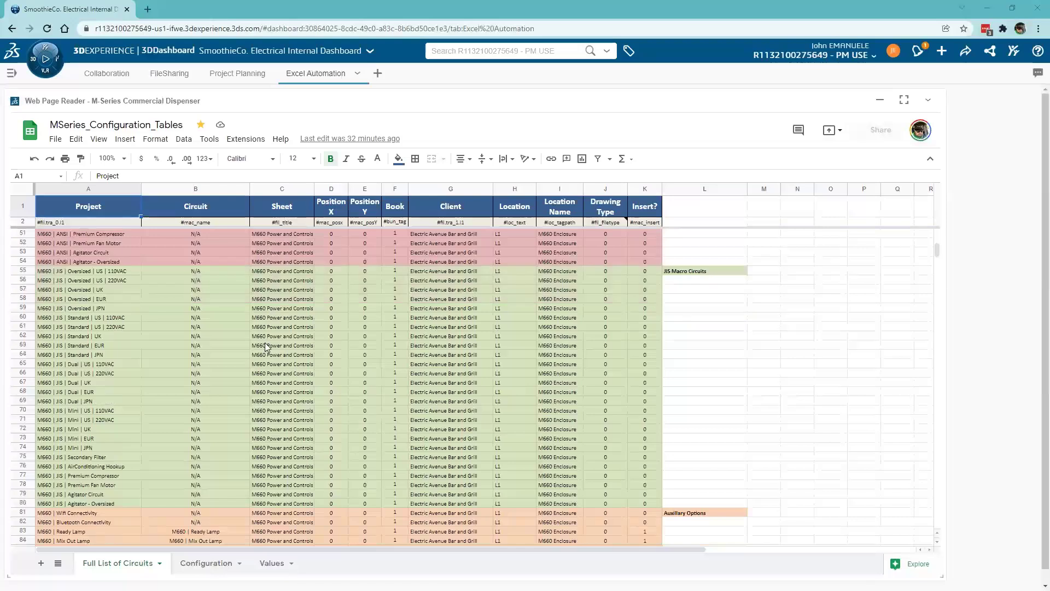
pyautogui.scroll(-2, 262, 369)
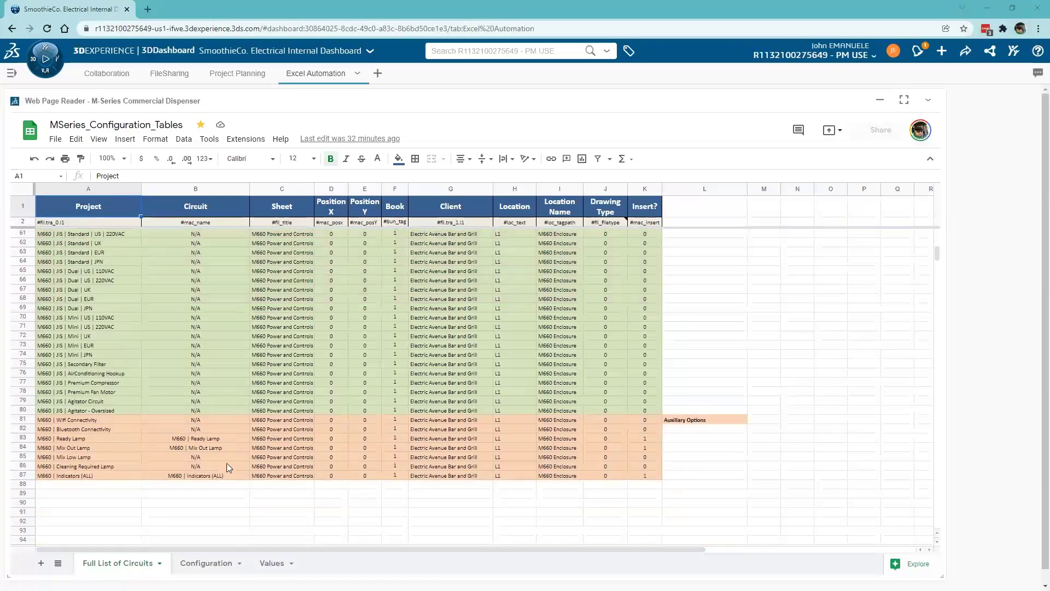
pyautogui.click(211, 563)
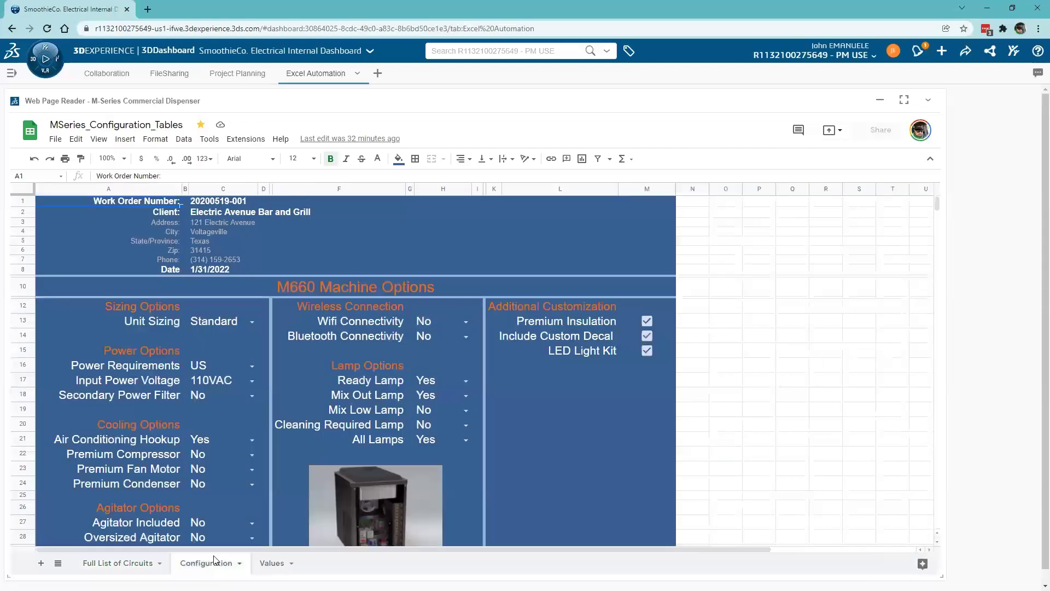
pyautogui.scroll(-1, 520, 392)
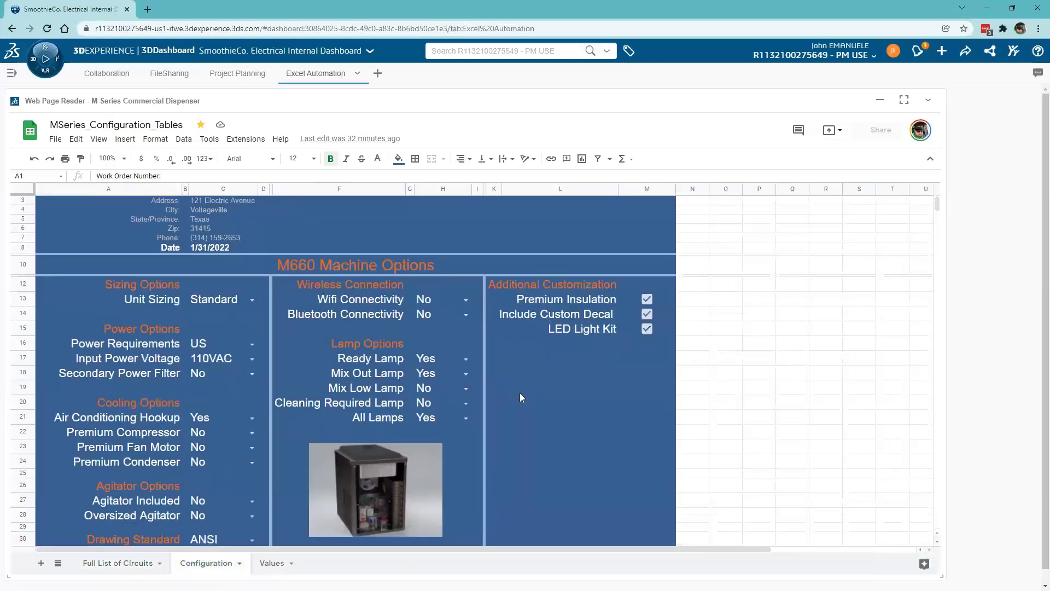
pyautogui.scroll(-1, 520, 392)
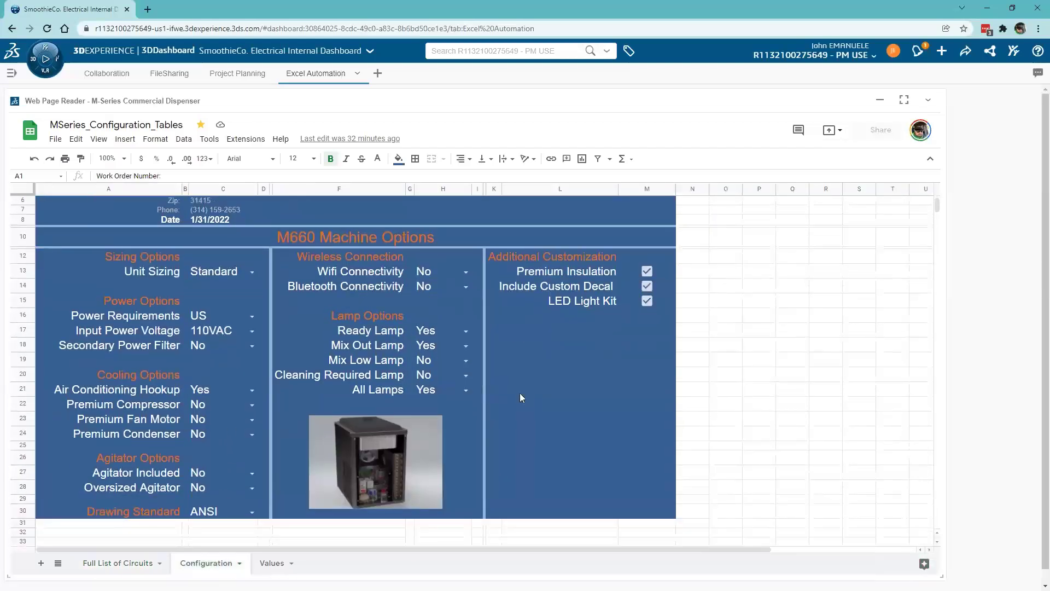
pyautogui.click(253, 512)
pyautogui.click(231, 485)
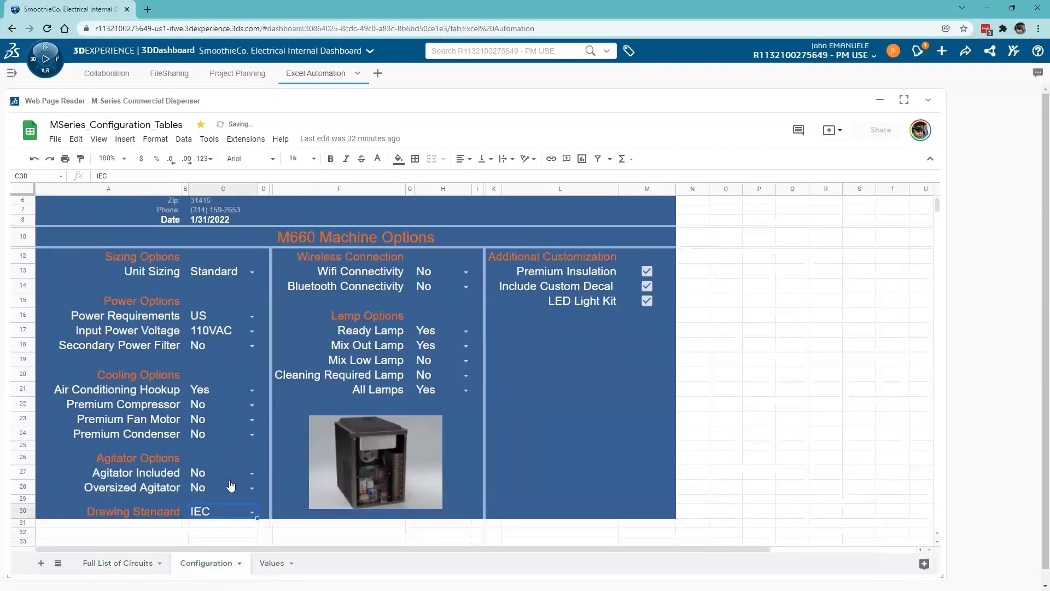
# - Set Agitator Included and Oversized Agitator to Yes, then go back to the Full List of Circuits
pyautogui.click(255, 474)
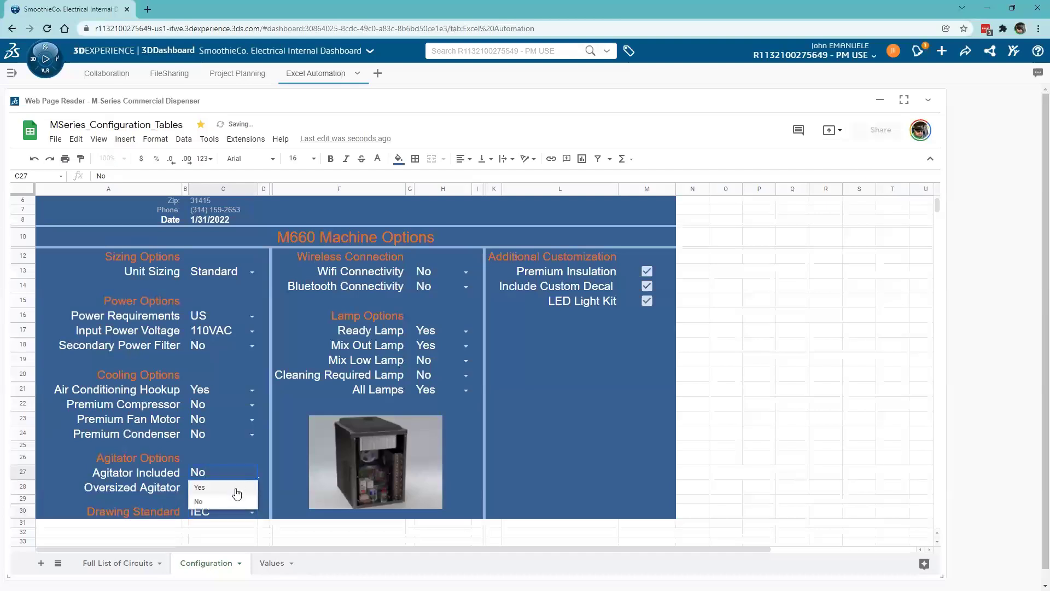
pyautogui.click(238, 489)
pyautogui.doubleClick(237, 490)
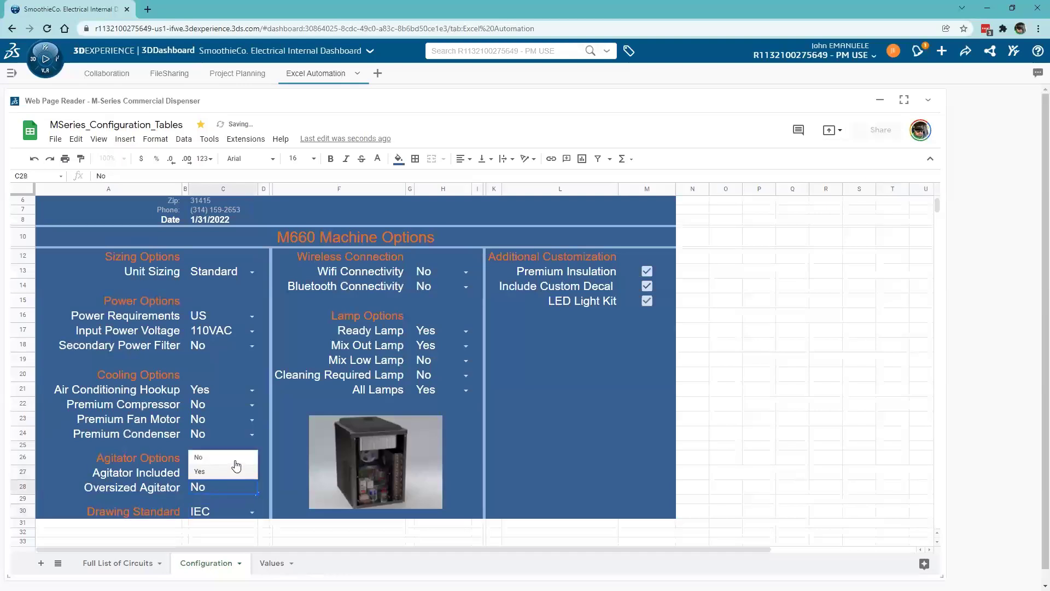
pyautogui.click(232, 473)
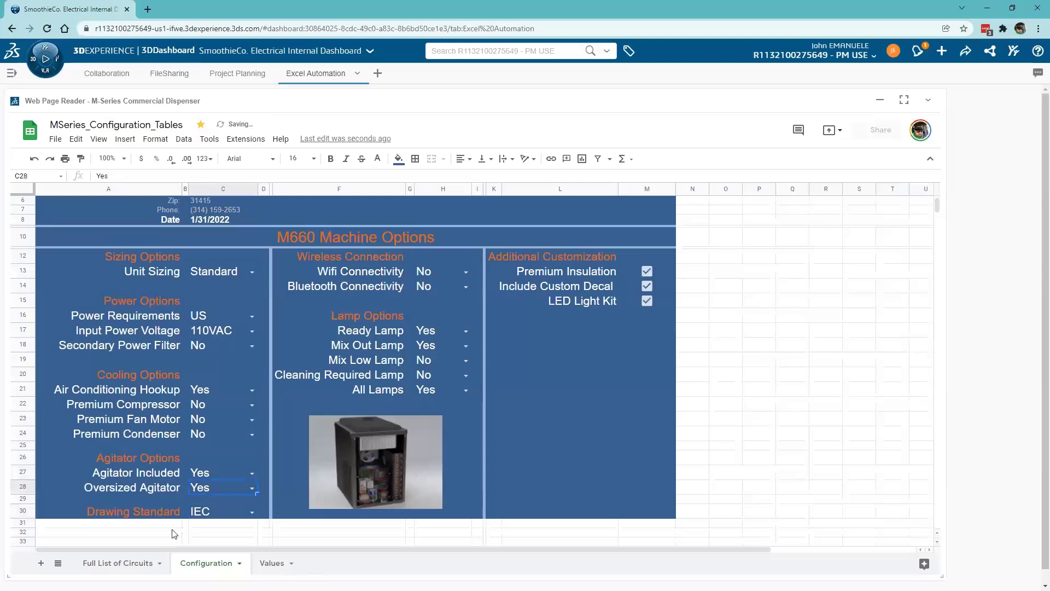
pyautogui.click(130, 566)
pyautogui.scroll(10, 194, 382)
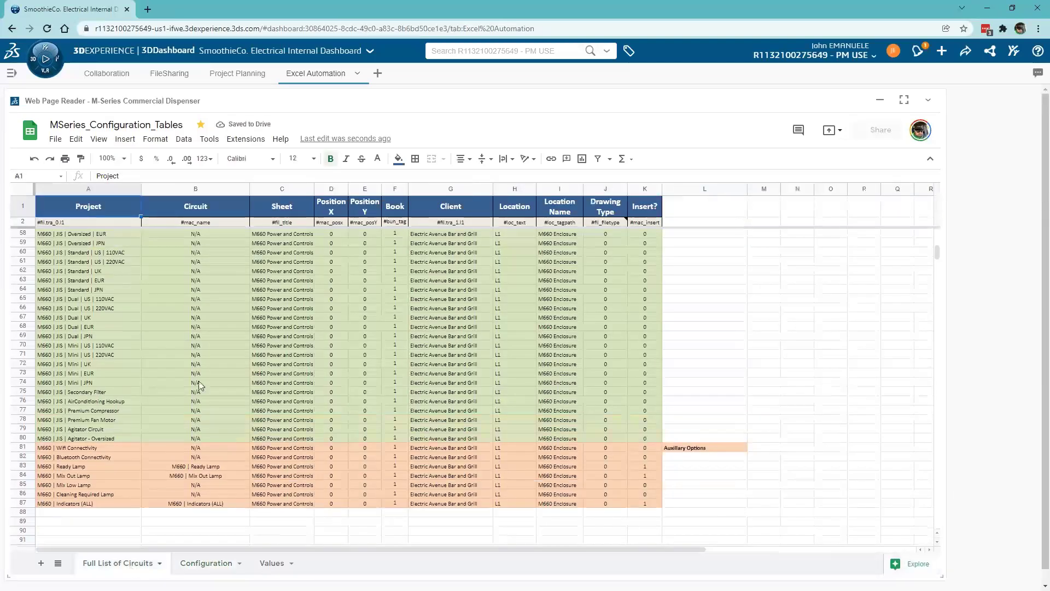
pyautogui.scroll(3, 199, 380)
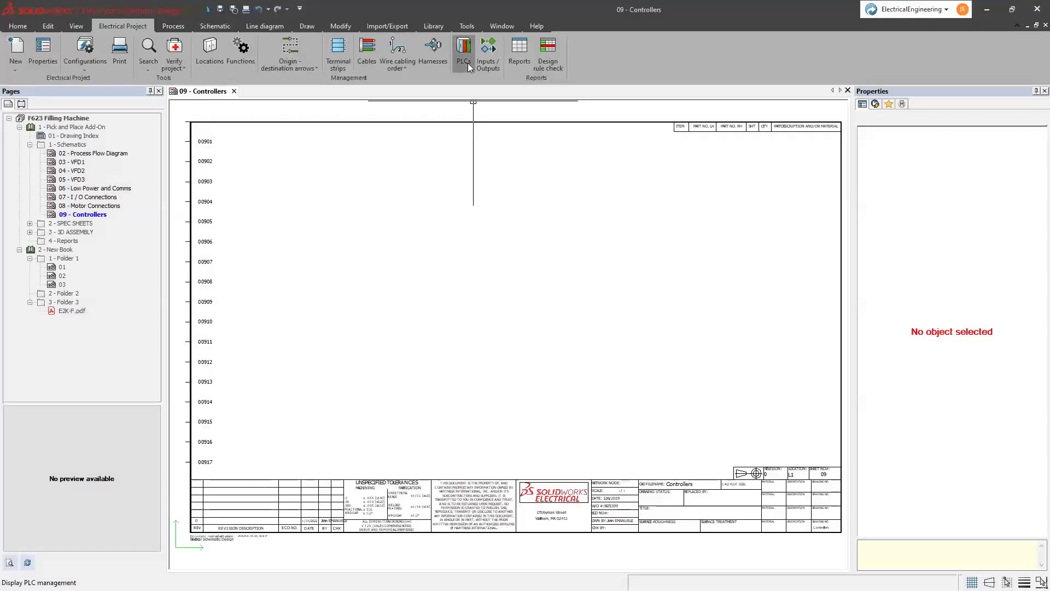
# - Add the Rockwell Automation 1747-L20A PLC and place its symbol at row 00902 on Controllers
pyautogui.click(467, 54)
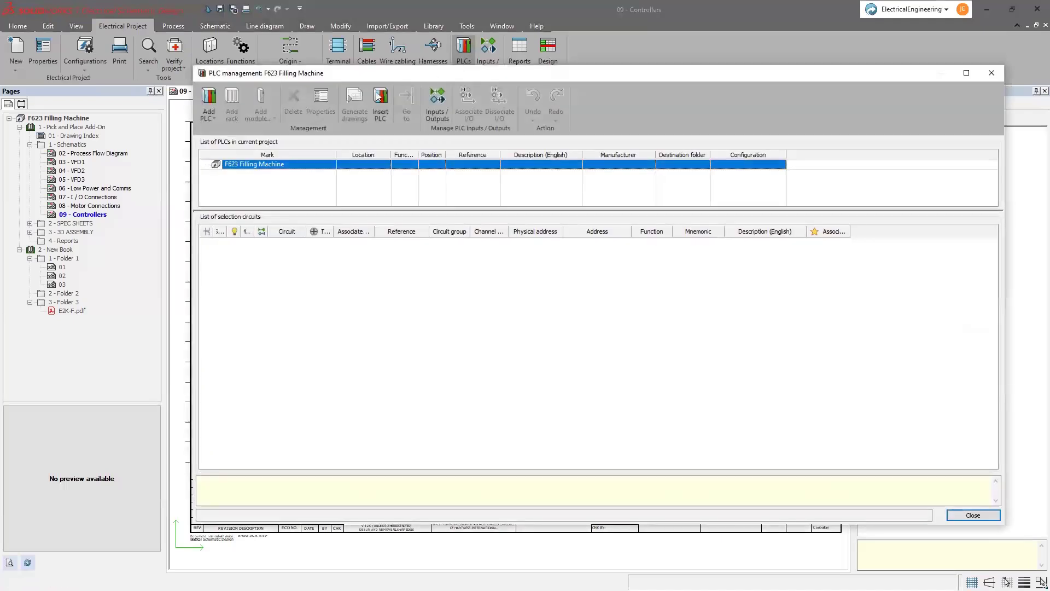
pyautogui.click(208, 106)
pyautogui.click(251, 142)
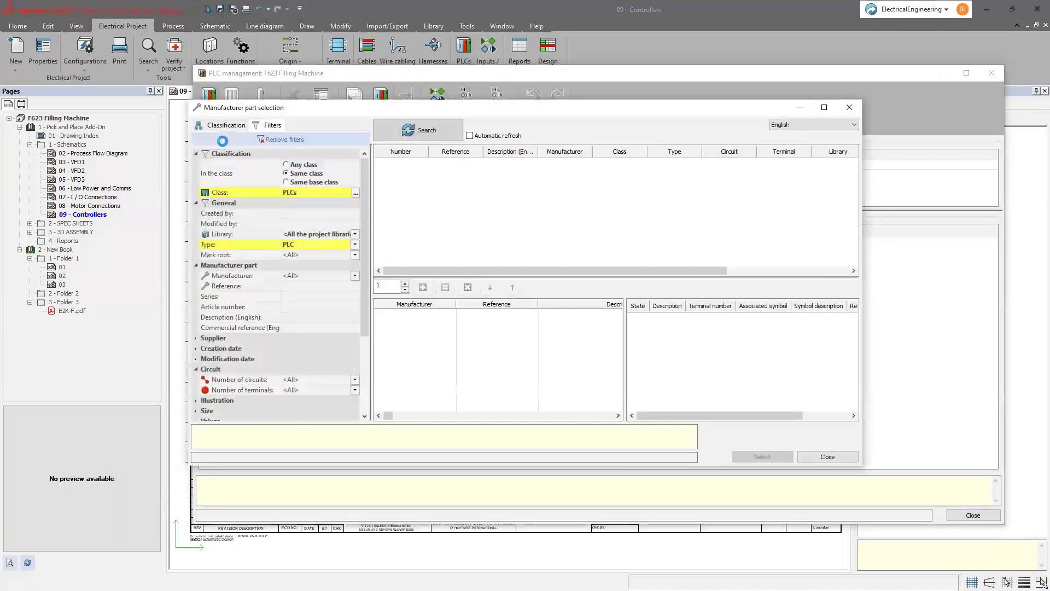
pyautogui.click(420, 130)
pyautogui.click(439, 164)
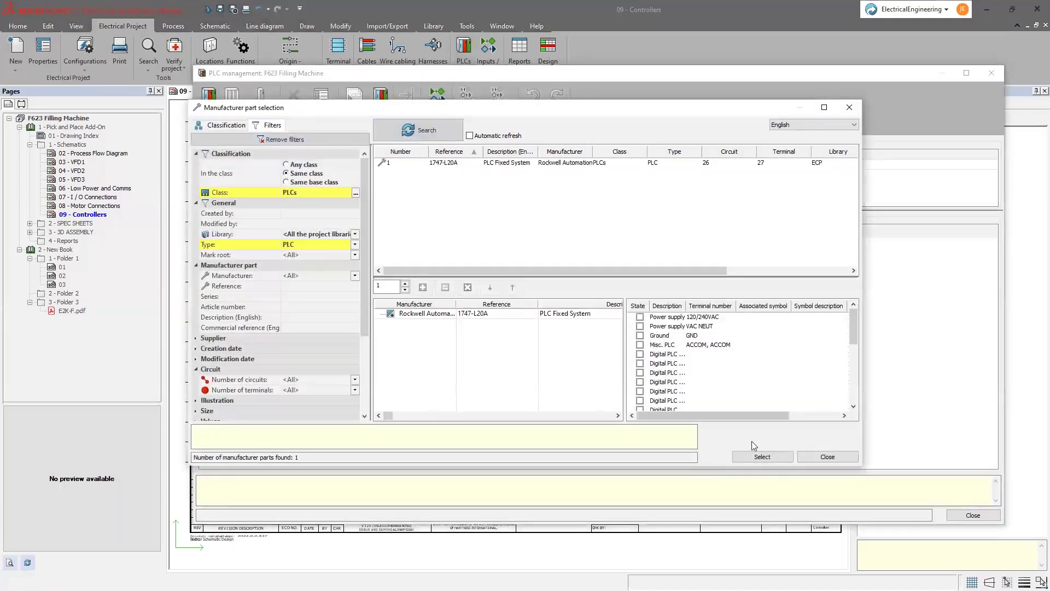
pyautogui.click(768, 457)
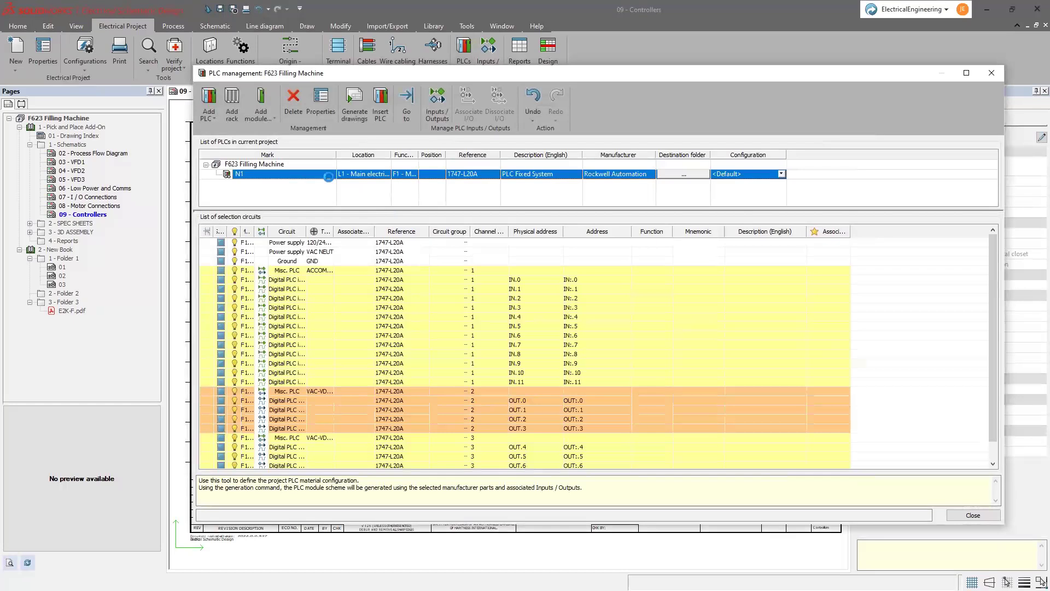
pyautogui.click(389, 117)
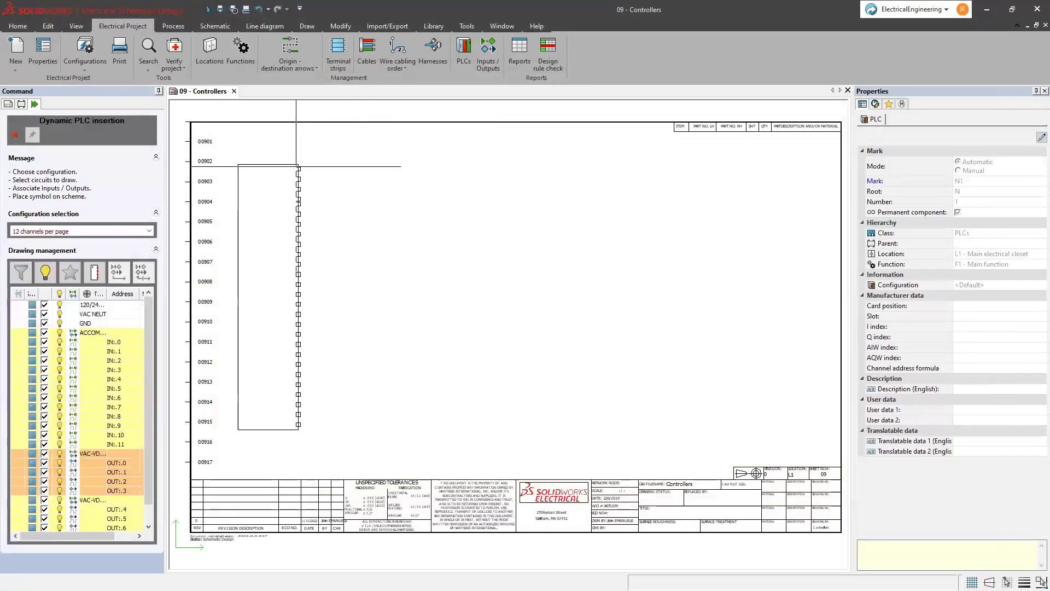
pyautogui.click(298, 162)
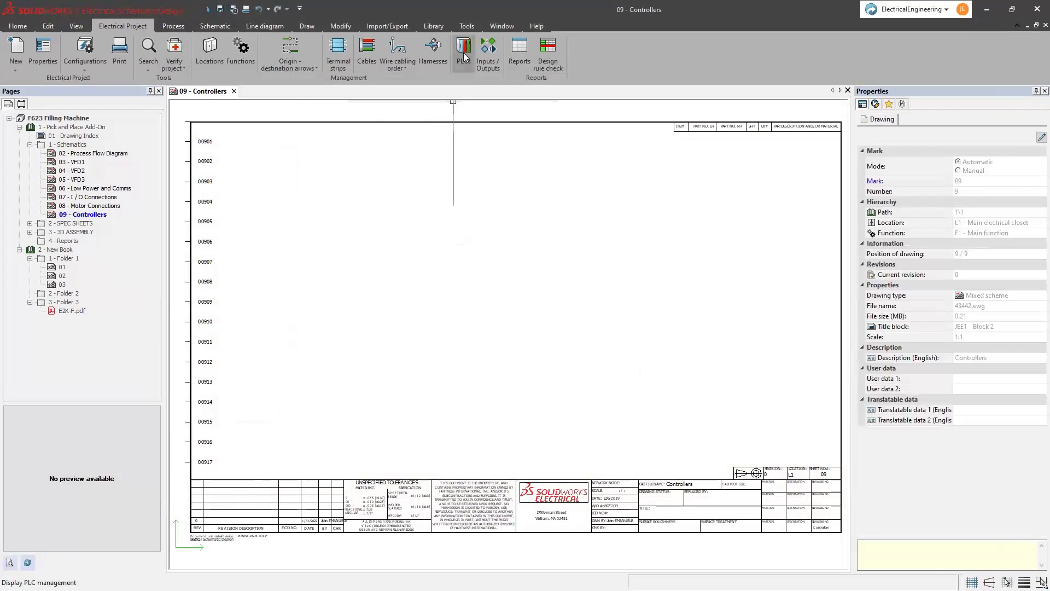
# - Assign the input macro to the N1 PLC's 13 input circuits for symbol insertion
pyautogui.click(465, 58)
pyautogui.moveTo(873, 269); pyautogui.dragTo(824, 383)
pyautogui.rightClick(825, 384)
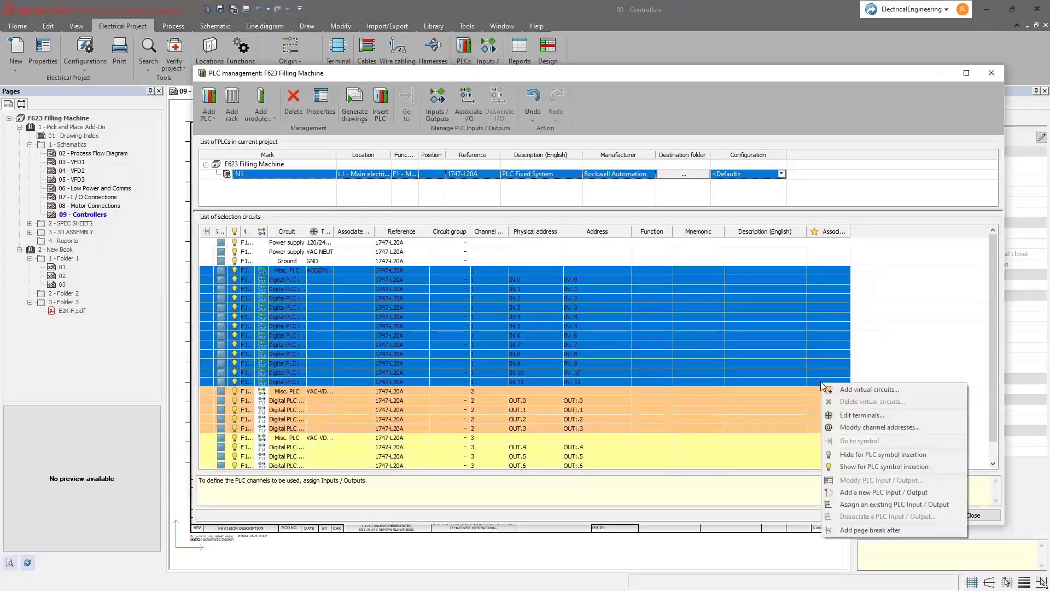
pyautogui.click(855, 469)
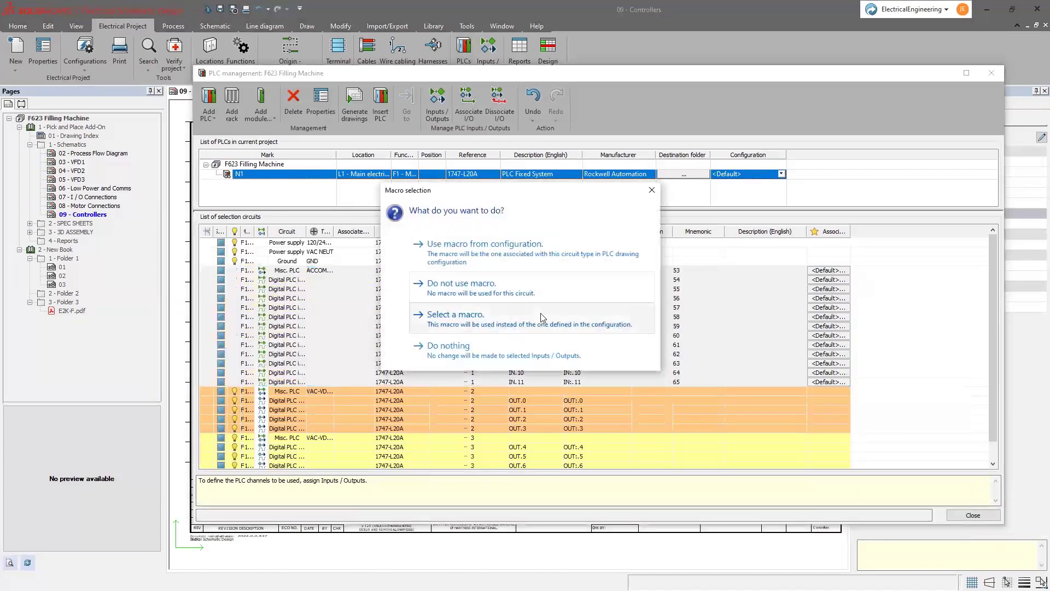
pyautogui.click(542, 317)
pyautogui.doubleClick(586, 284)
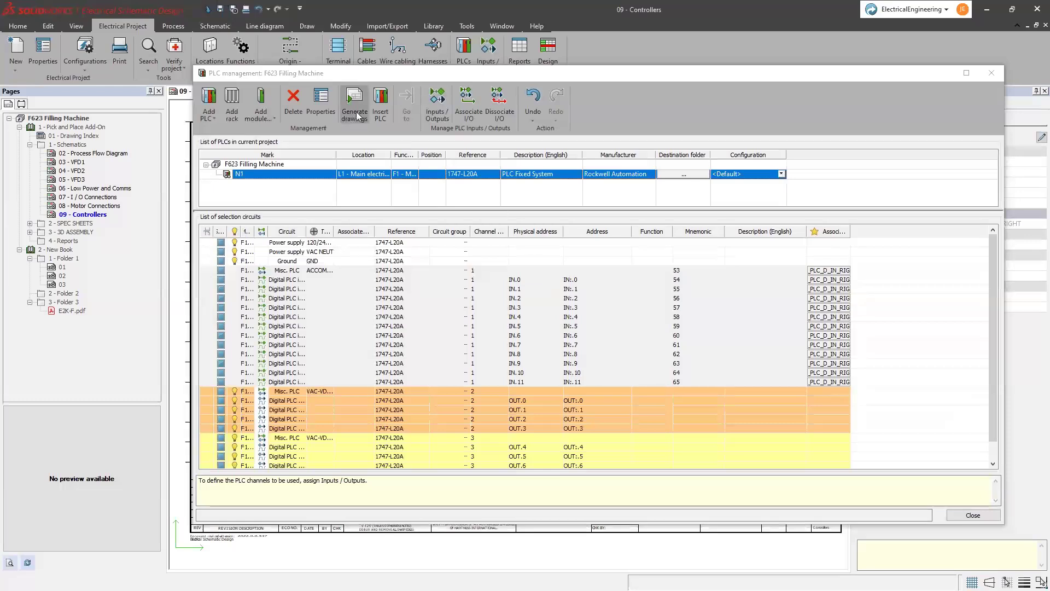
# - Generate the PLC drawings into 1 - Schematics and open the new 12 - PLC drawing page
pyautogui.click(355, 112)
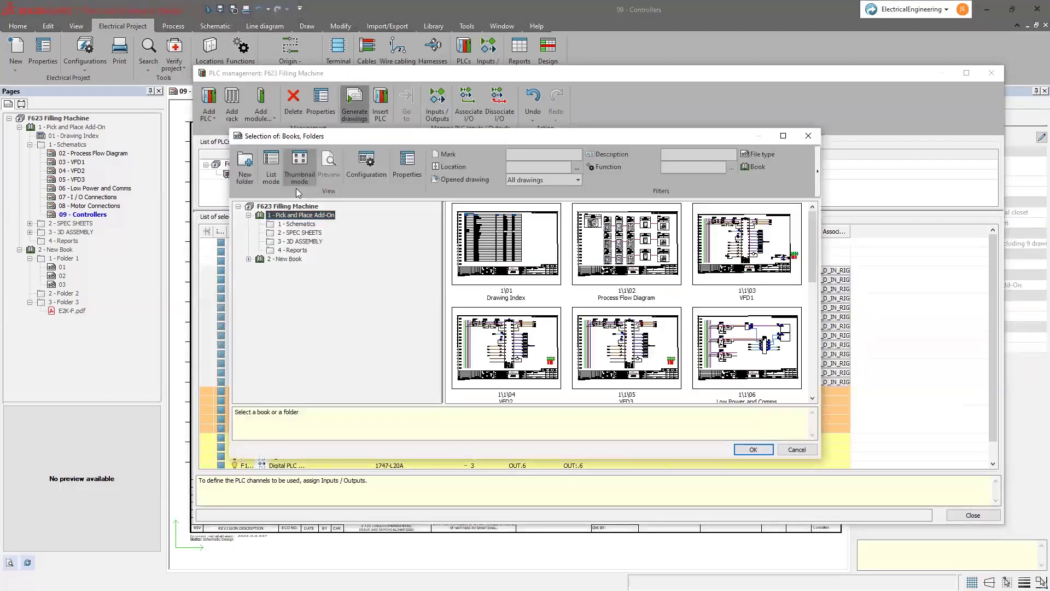
pyautogui.click(296, 224)
pyautogui.click(752, 450)
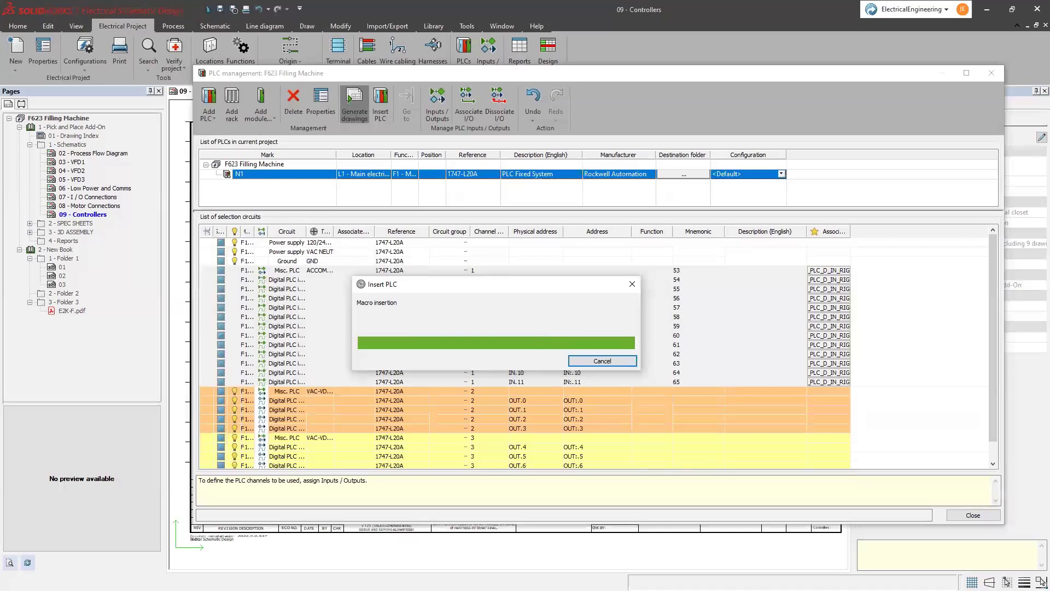
pyautogui.click(643, 387)
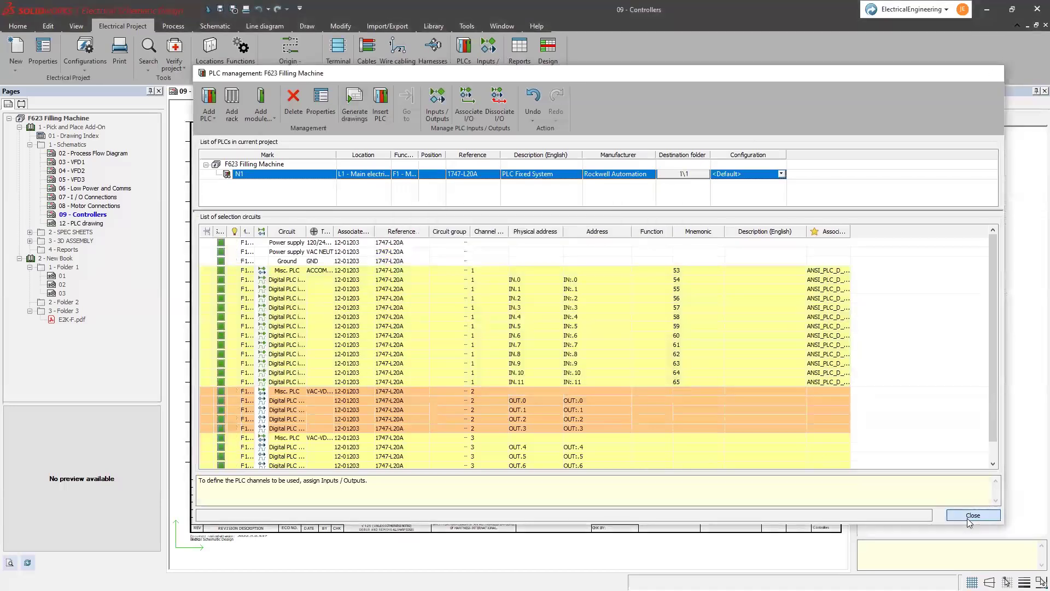
pyautogui.click(973, 514)
pyautogui.click(101, 225)
pyautogui.doubleClick(101, 224)
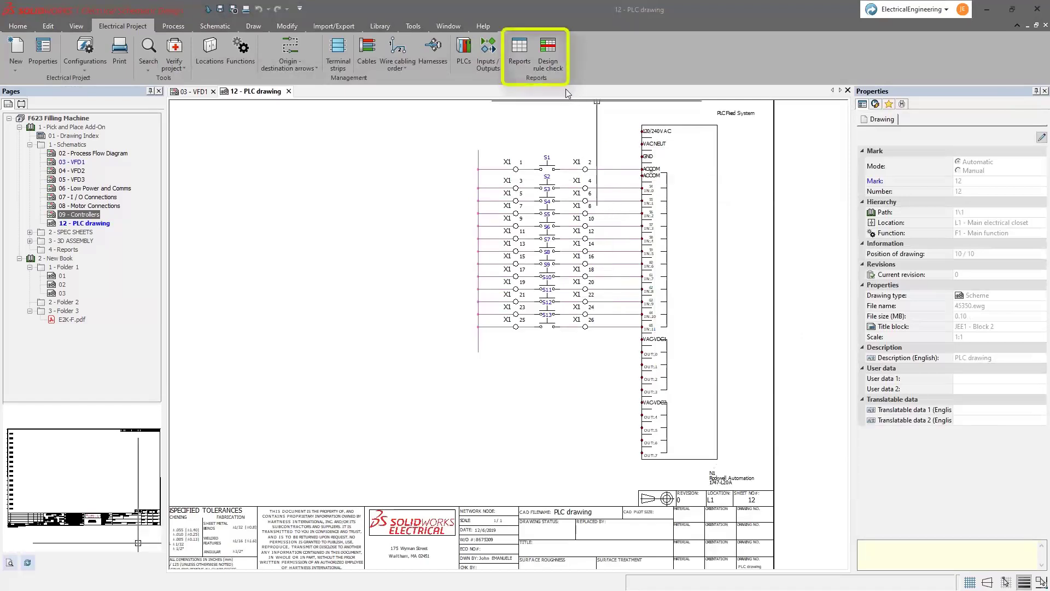
pyautogui.click(546, 55)
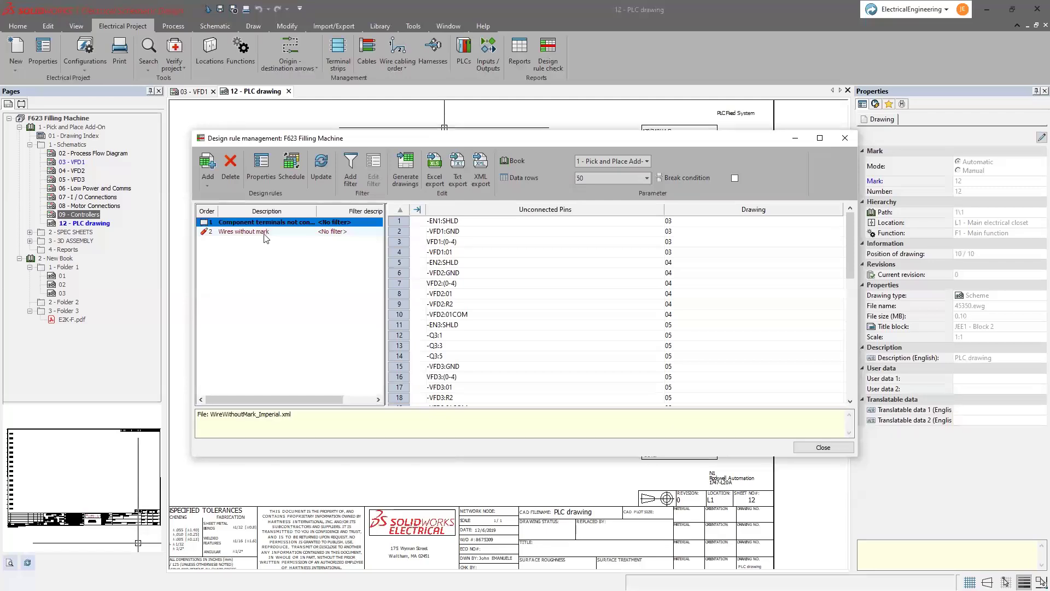
pyautogui.click(271, 235)
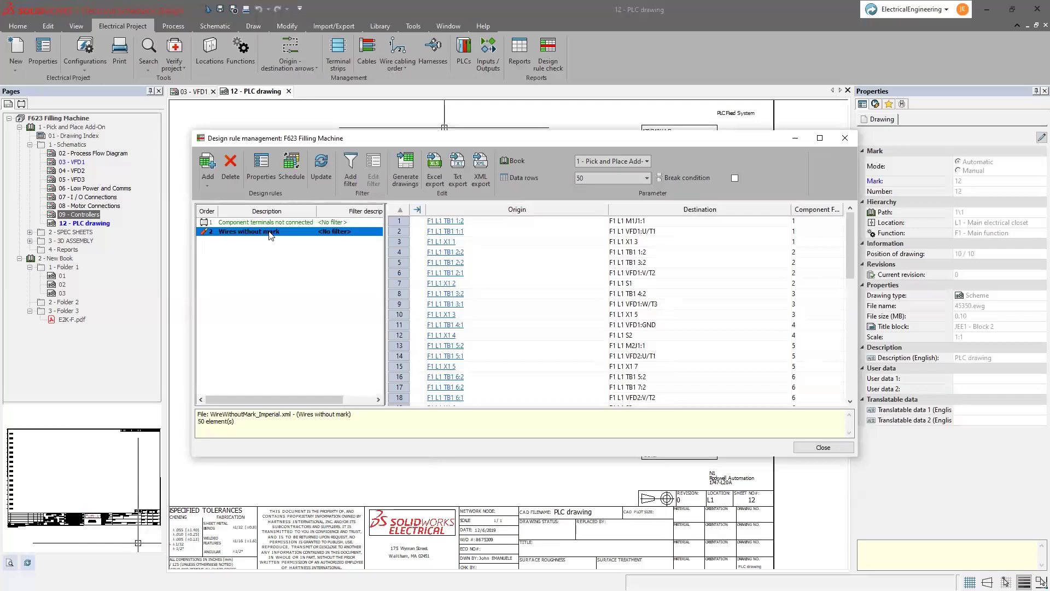
pyautogui.moveTo(608, 209); pyautogui.dragTo(532, 209)
pyautogui.moveTo(716, 210); pyautogui.dragTo(662, 218)
pyautogui.scroll(-10, 611, 271)
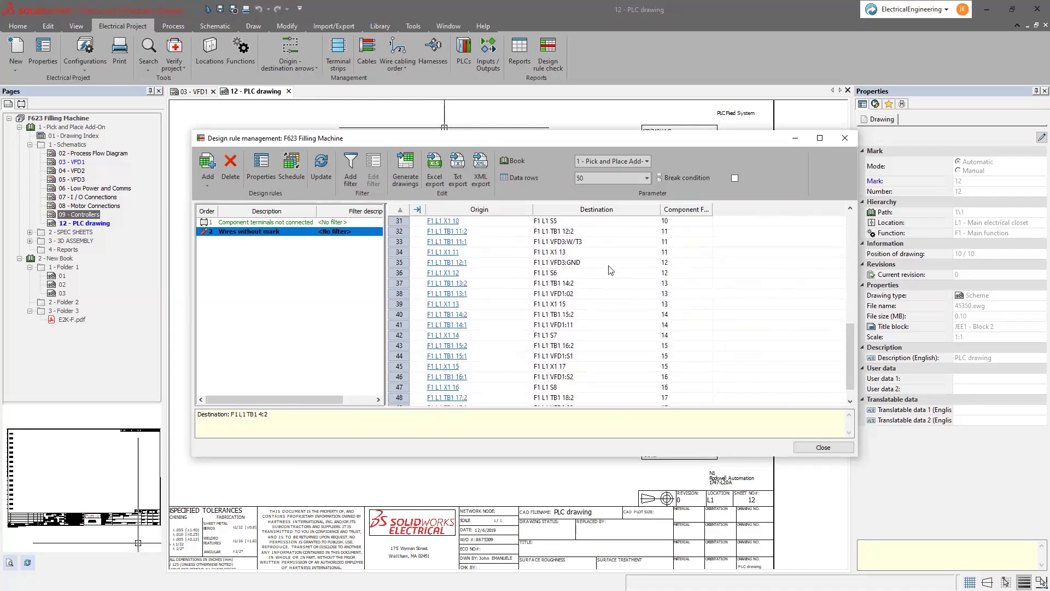
pyautogui.scroll(10, 610, 270)
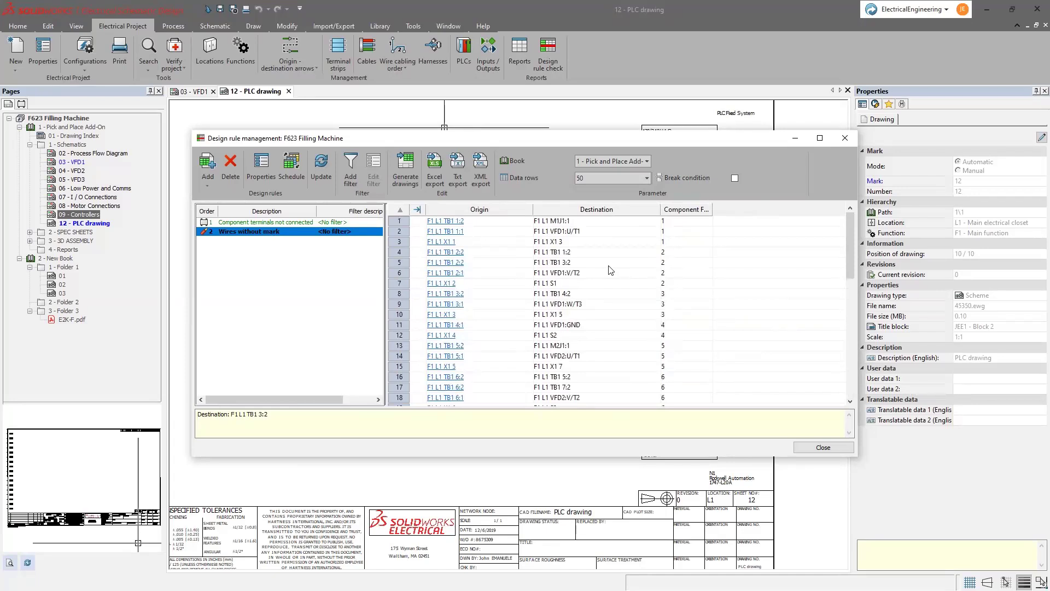
pyautogui.click(803, 448)
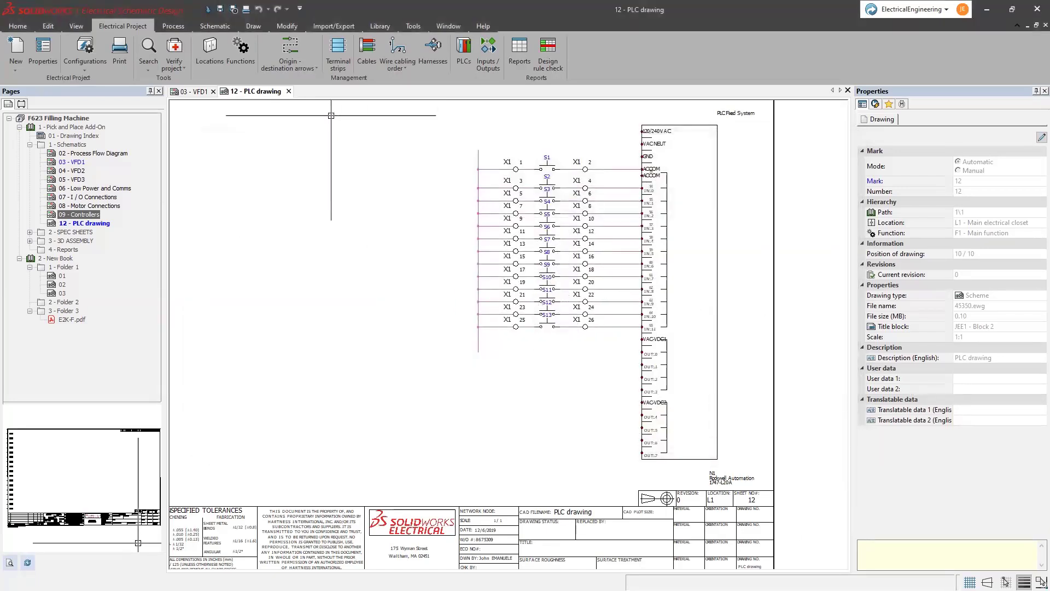
# - Number the project's new wires
pyautogui.click(173, 25)
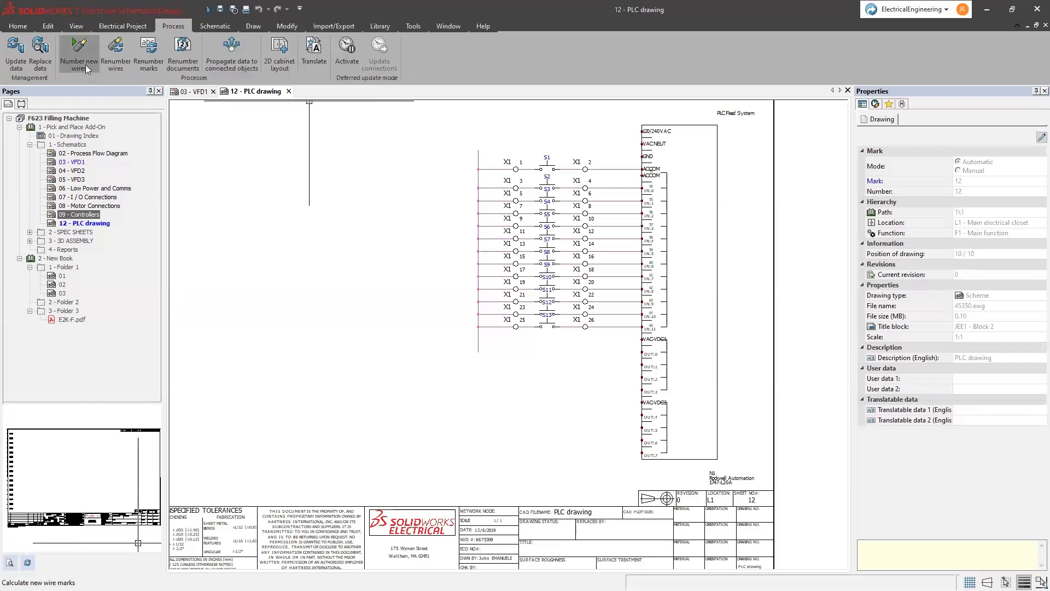
pyautogui.click(86, 64)
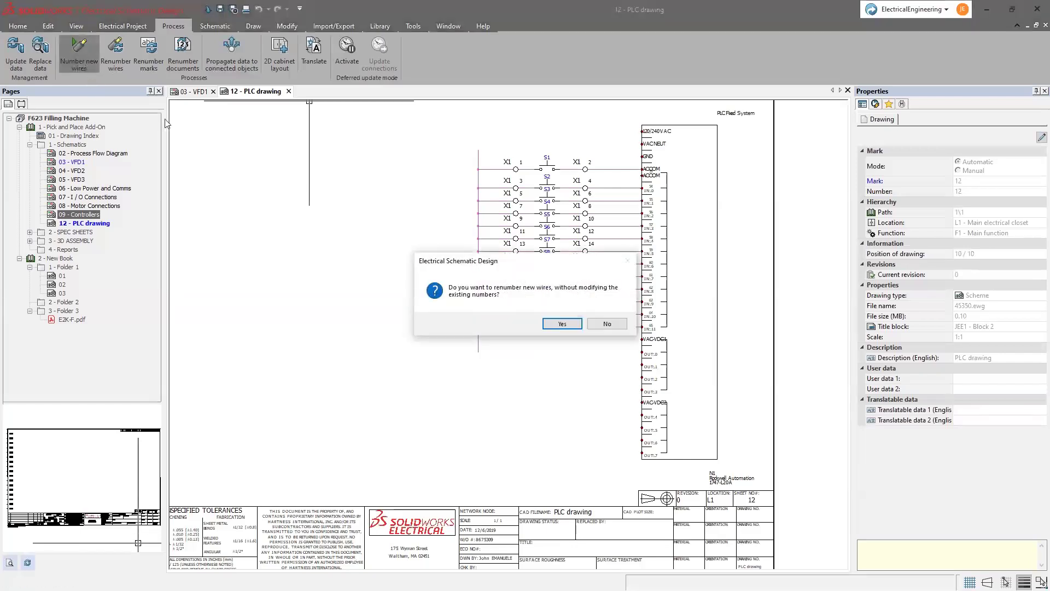
pyautogui.click(569, 324)
# - On 03 - VFD1, remove all project wire numbers and number the wires afresh
pyautogui.click(193, 92)
pyautogui.scroll(1, 293, 164)
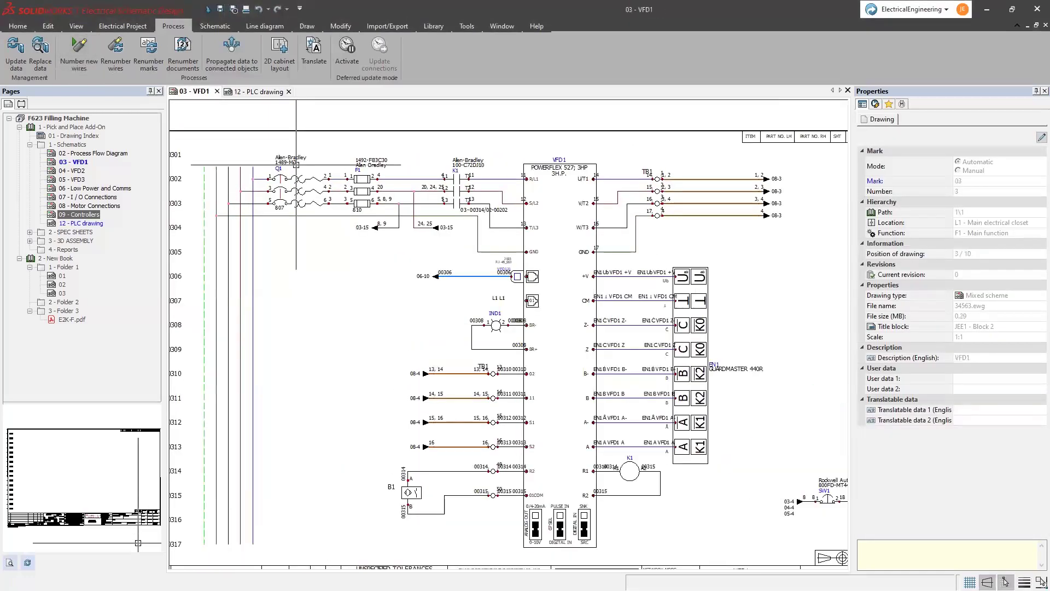
pyautogui.click(126, 63)
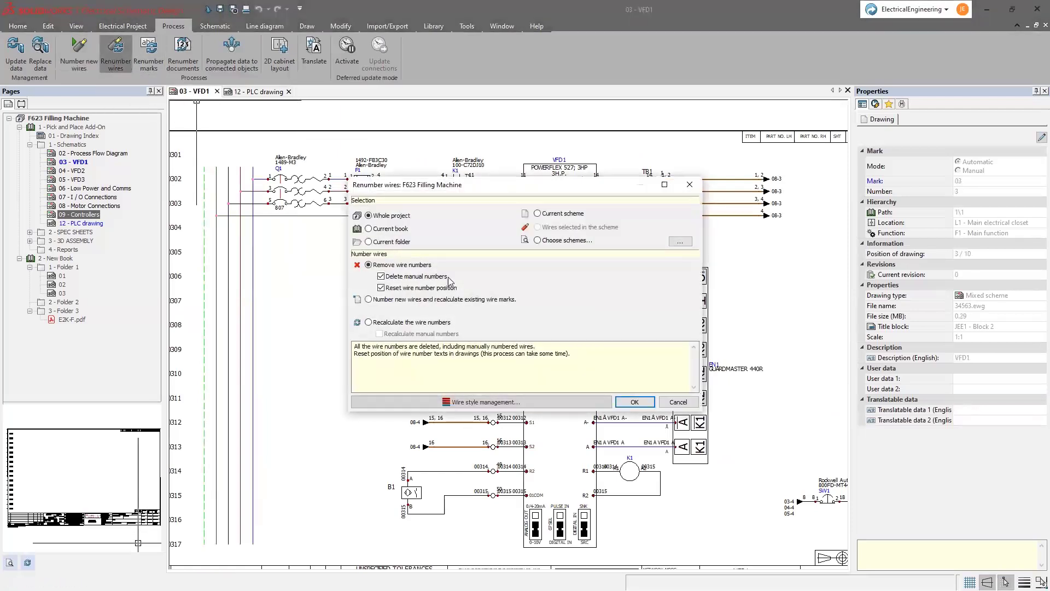
pyautogui.click(633, 402)
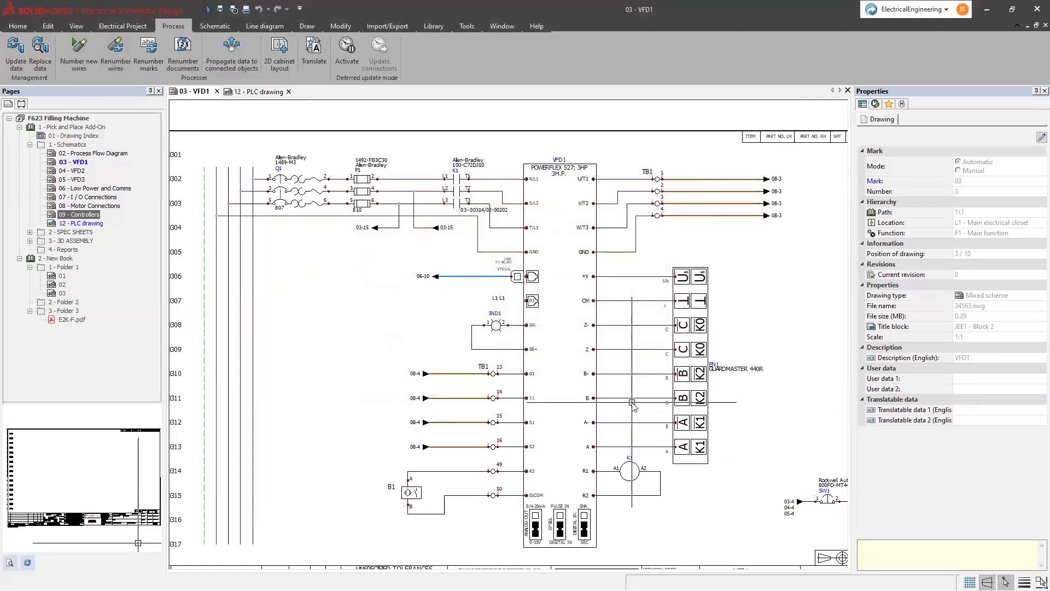
pyautogui.click(78, 53)
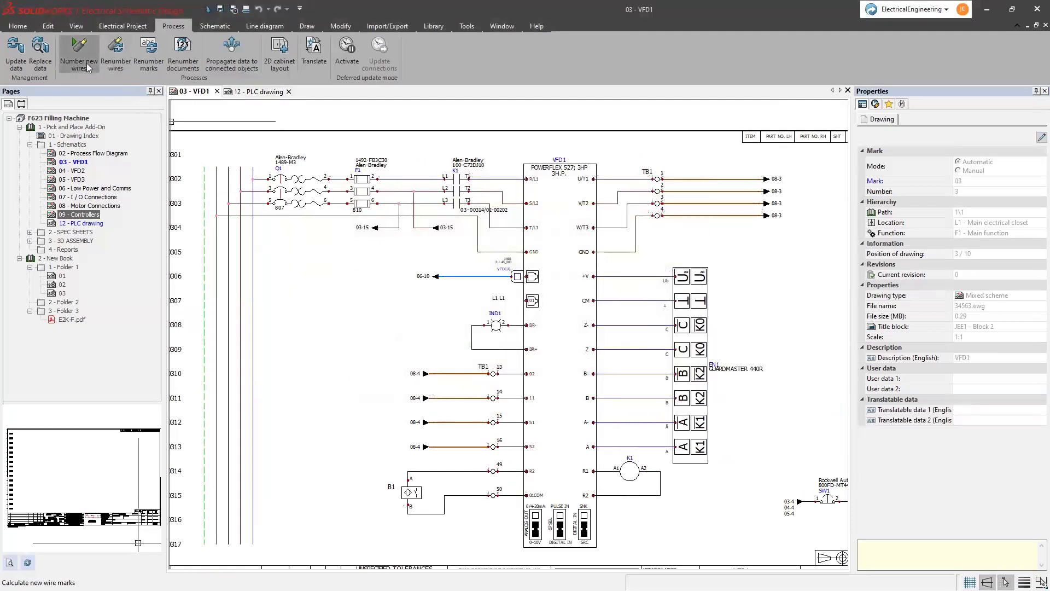
pyautogui.click(563, 324)
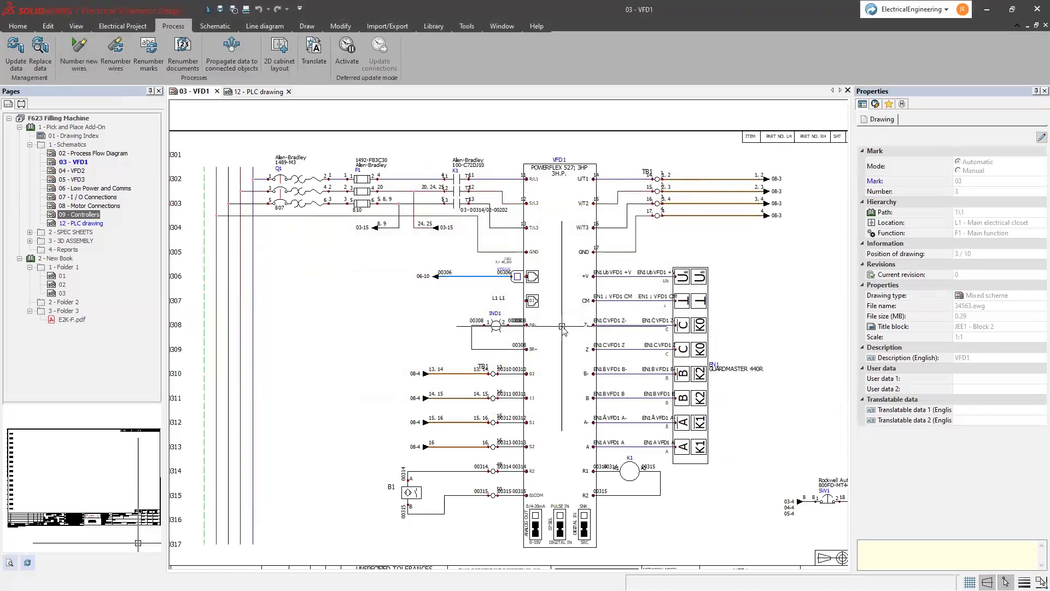
pyautogui.click(133, 30)
pyautogui.click(546, 66)
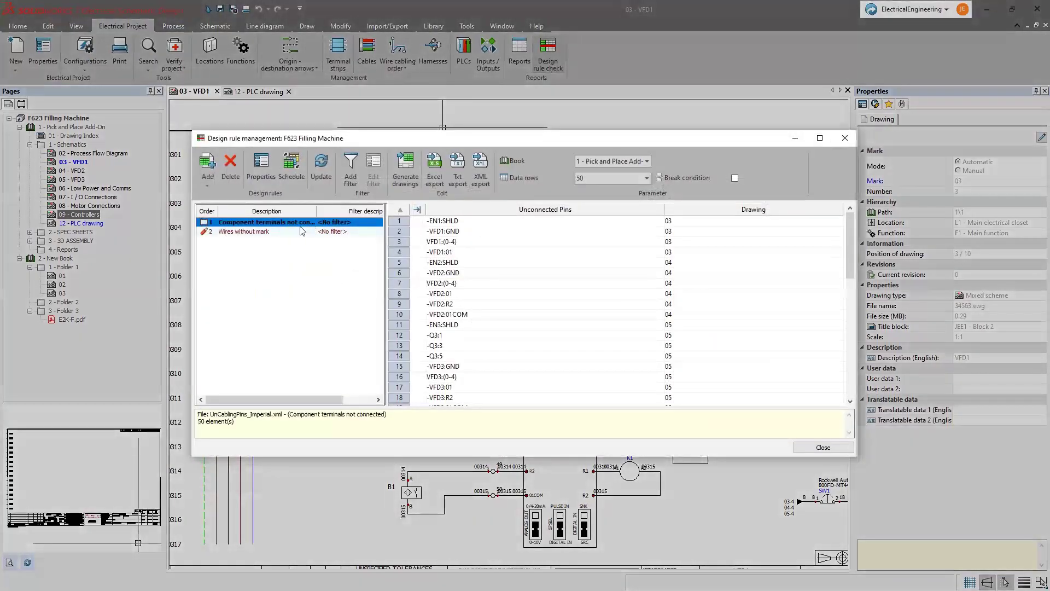
pyautogui.click(293, 232)
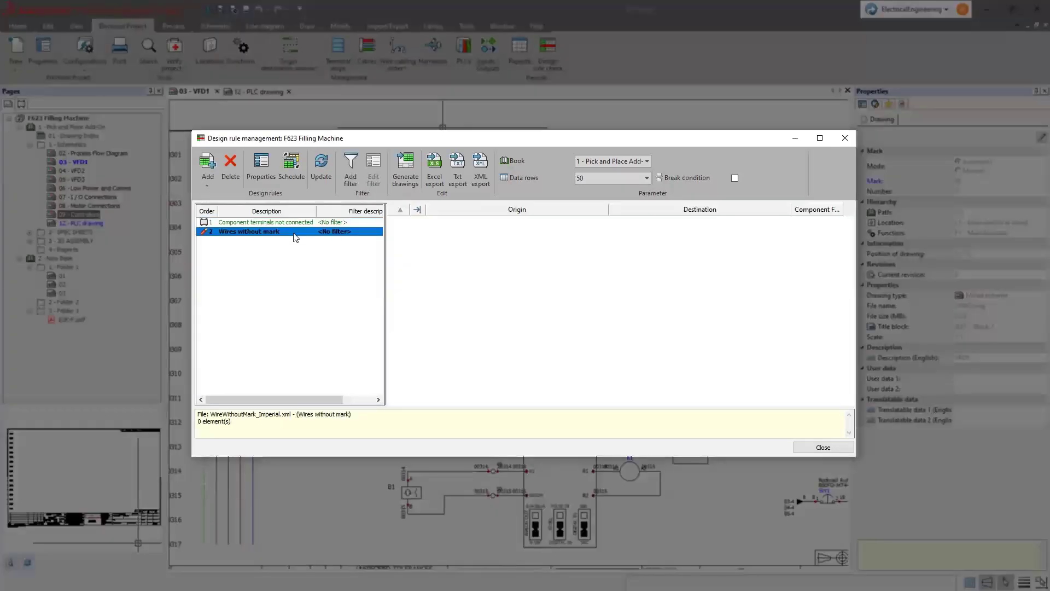
pyautogui.click(294, 246)
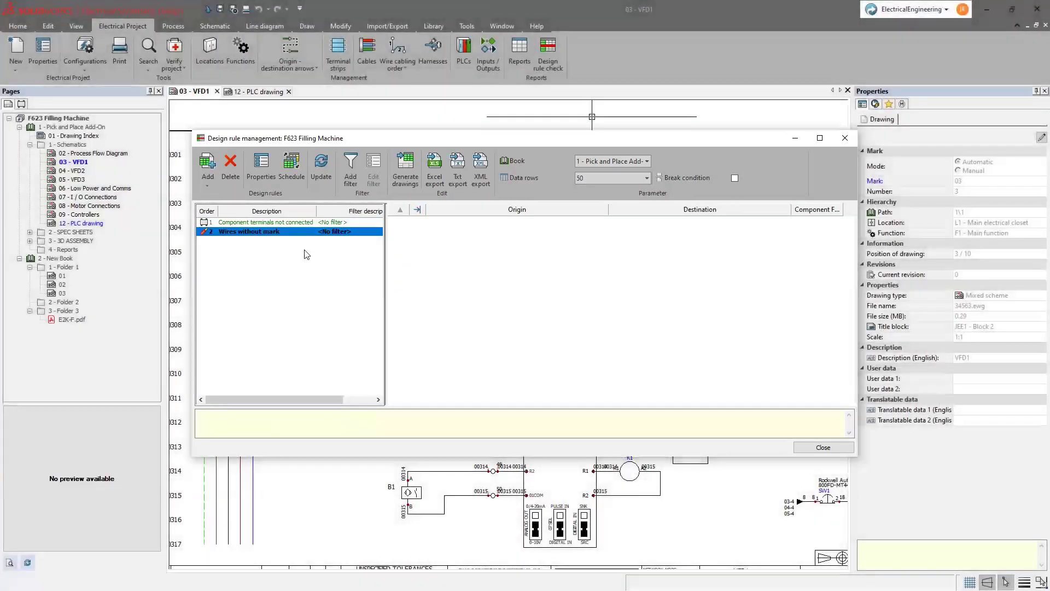
pyautogui.click(291, 232)
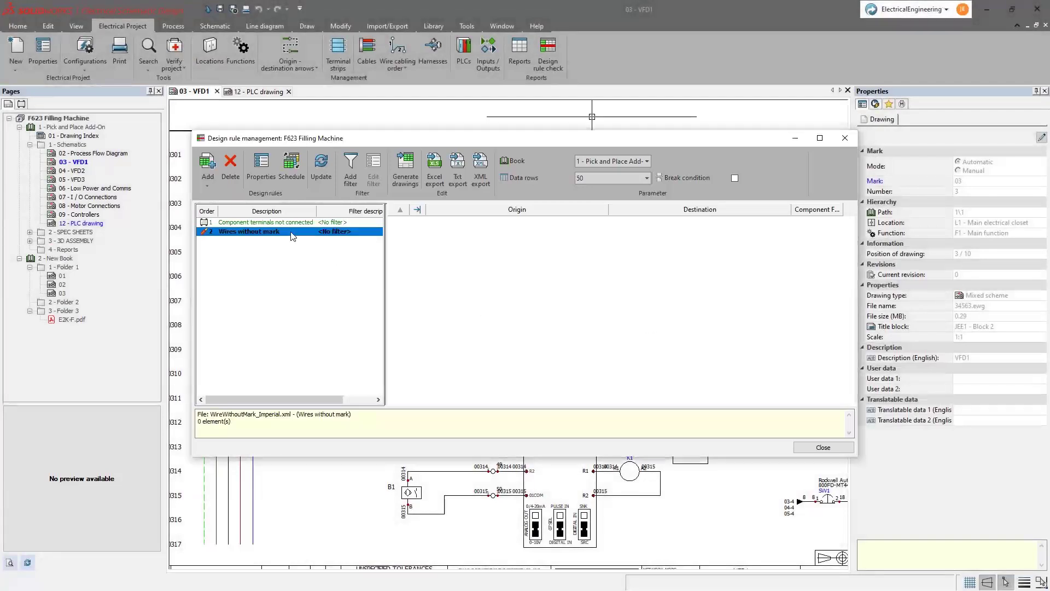
pyautogui.click(823, 446)
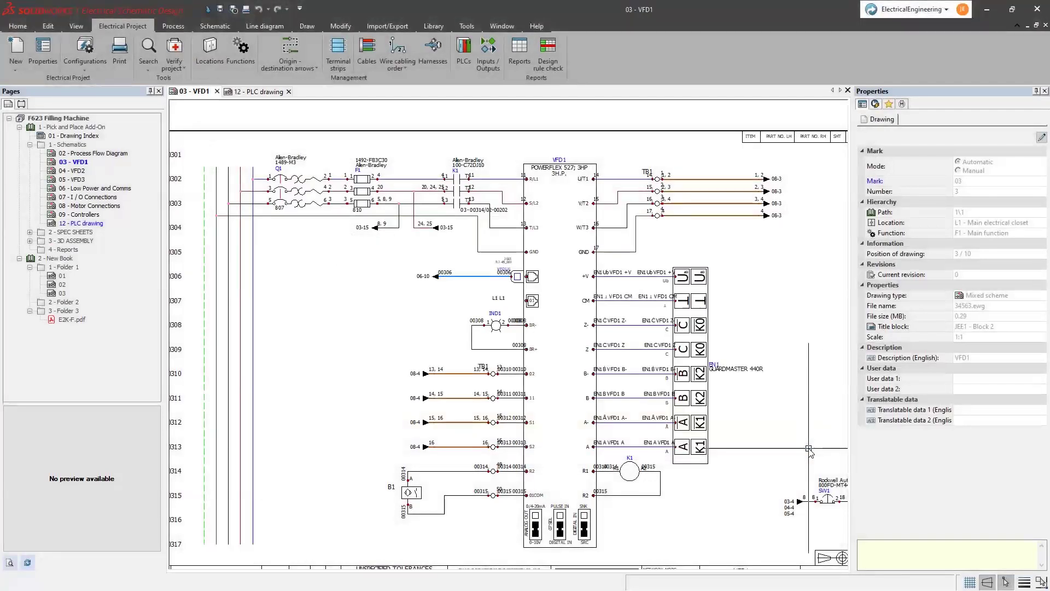
# - Generate drawings for all five Book 1 reports into 4 - Reports and open 13 - Bill Of Materials
pyautogui.click(522, 51)
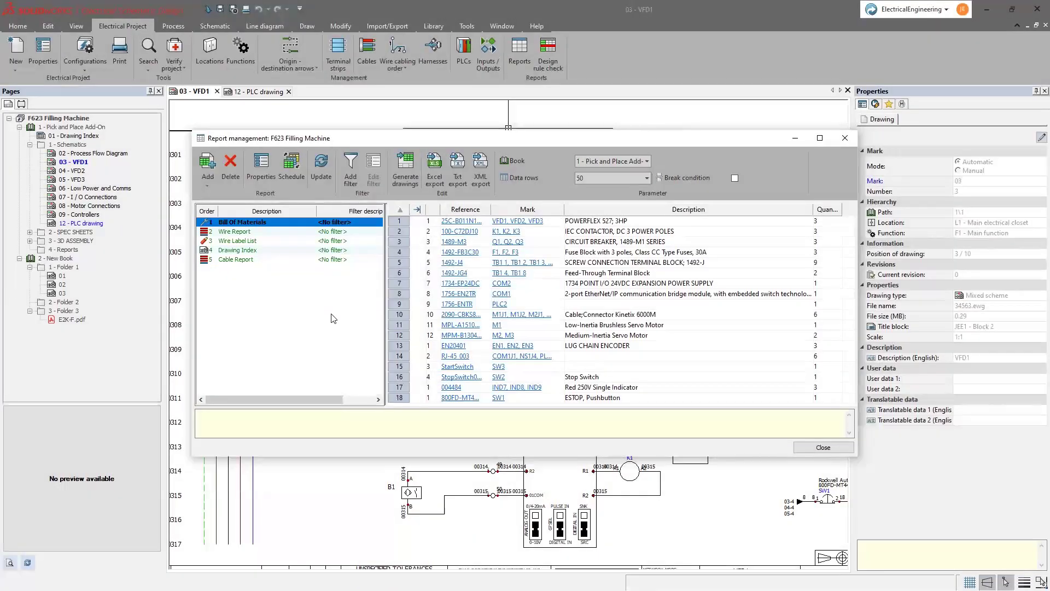
pyautogui.click(272, 241)
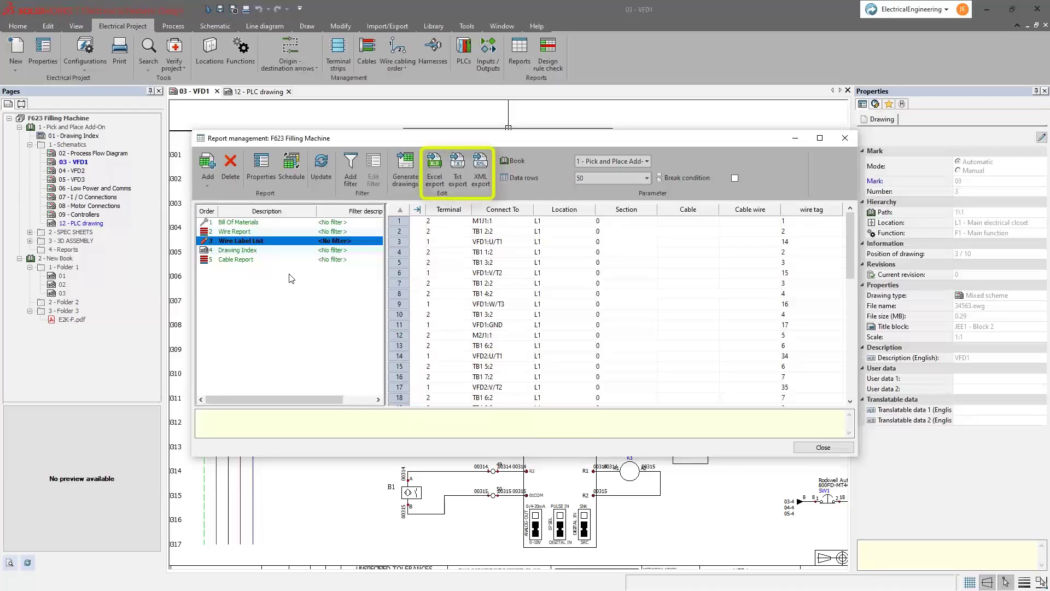
pyautogui.click(403, 177)
pyautogui.click(378, 227)
pyautogui.click(378, 237)
pyautogui.click(378, 247)
pyautogui.click(378, 267)
pyautogui.click(641, 403)
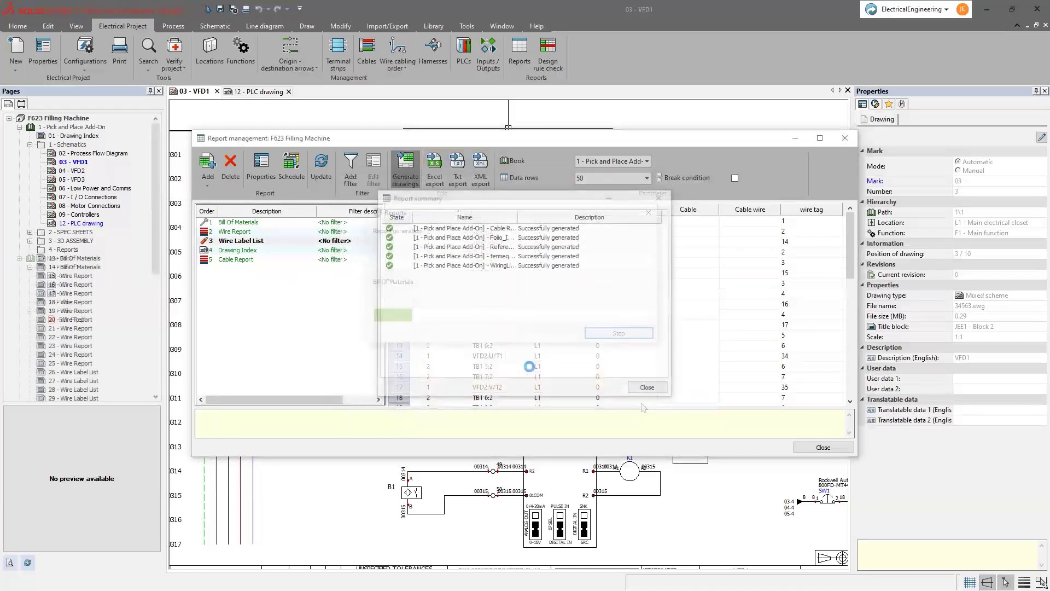
pyautogui.click(647, 387)
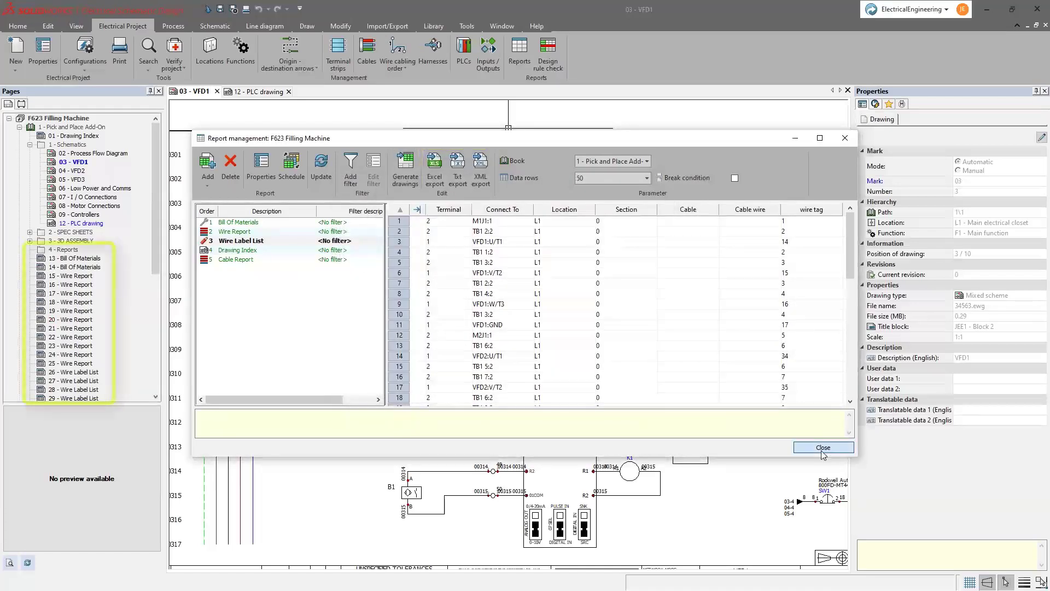
pyautogui.click(823, 447)
pyautogui.doubleClick(75, 258)
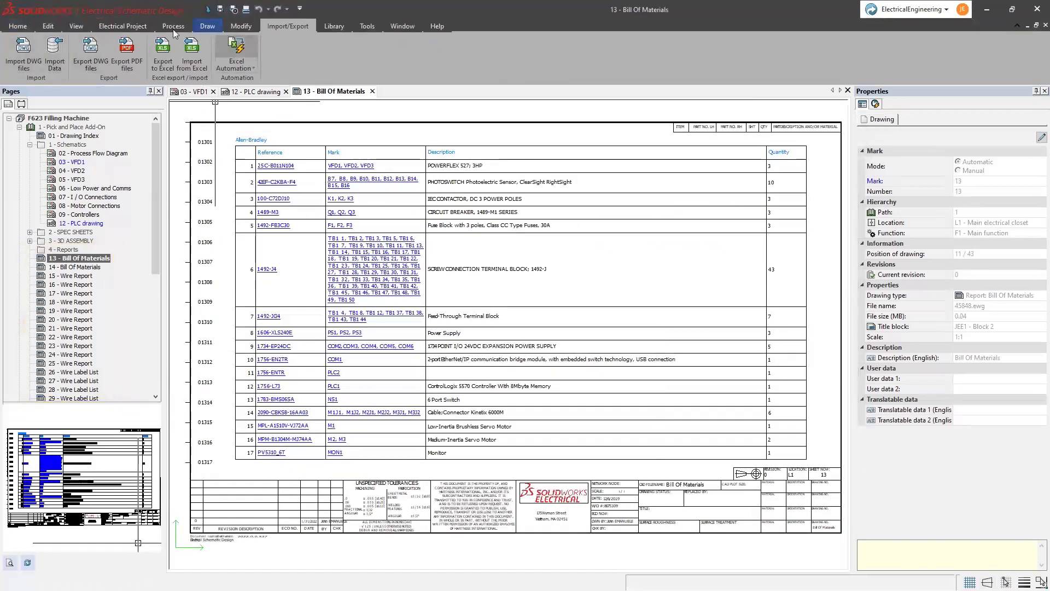
# - Generate terminal strip drawings for TB1 (five pages) and X1 (three pages) and review them
pyautogui.click(133, 27)
pyautogui.click(338, 55)
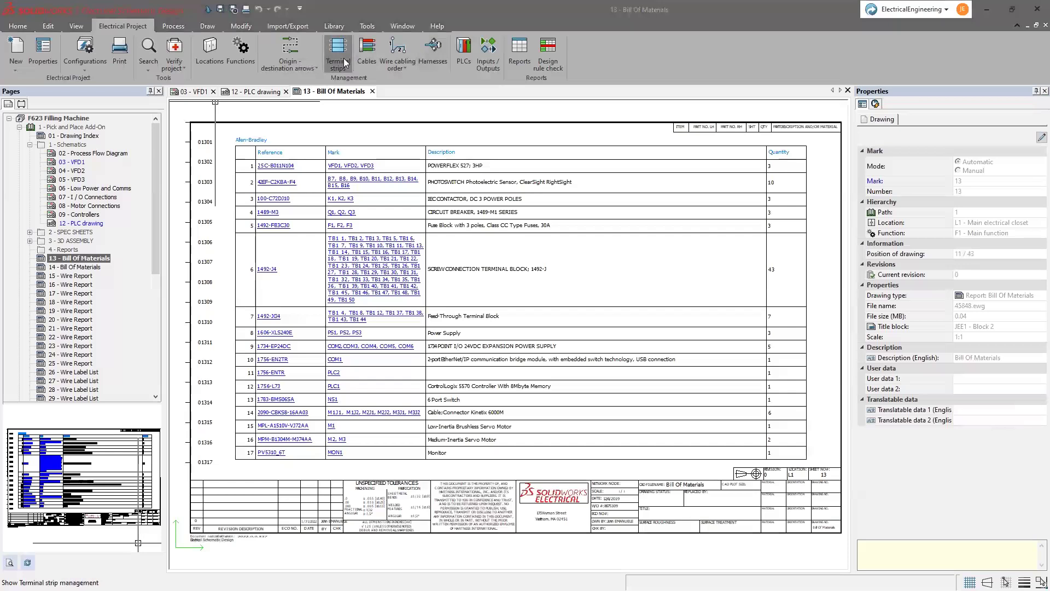
pyautogui.click(383, 233)
pyautogui.click(353, 188)
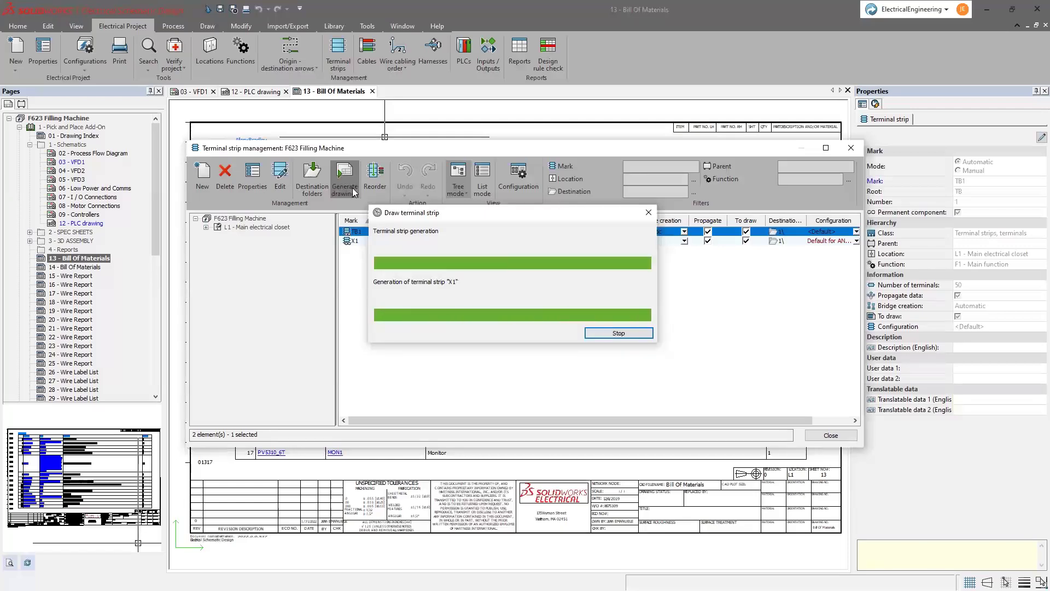
pyautogui.click(645, 386)
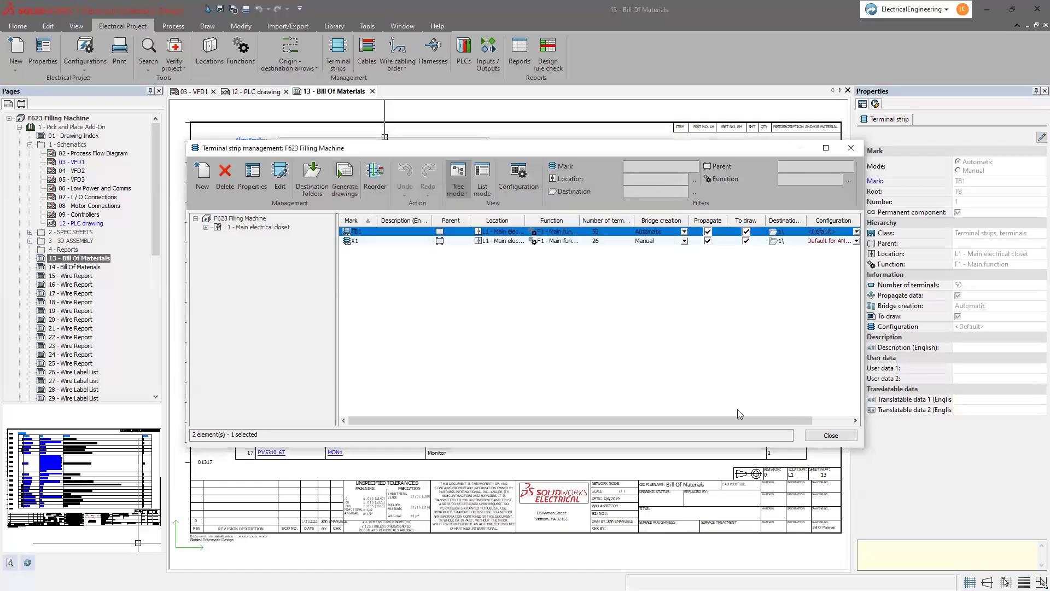
pyautogui.click(830, 435)
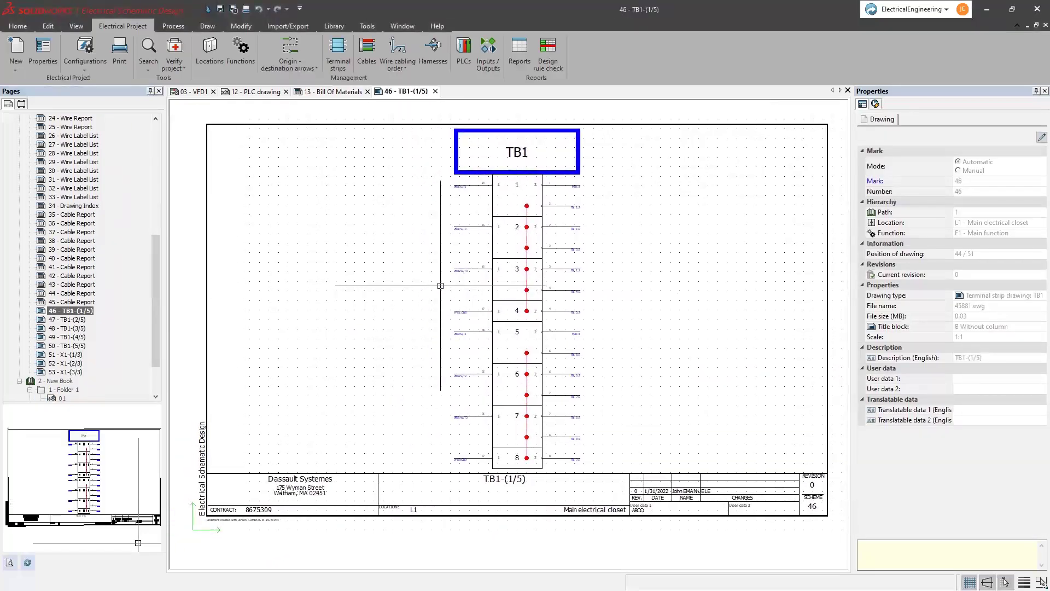
pyautogui.scroll(5, 436, 274)
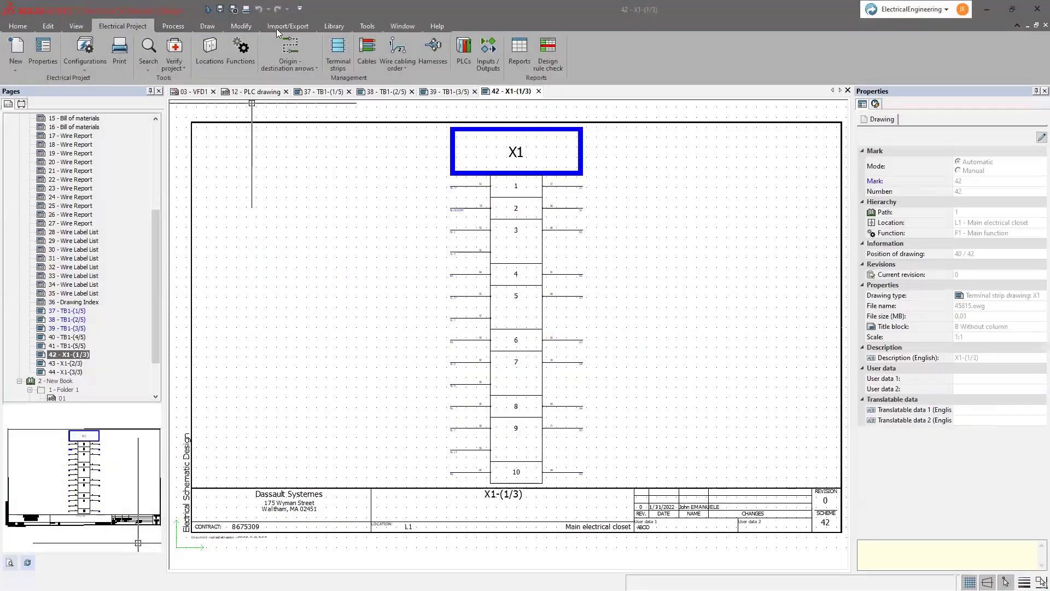
pyautogui.click(277, 27)
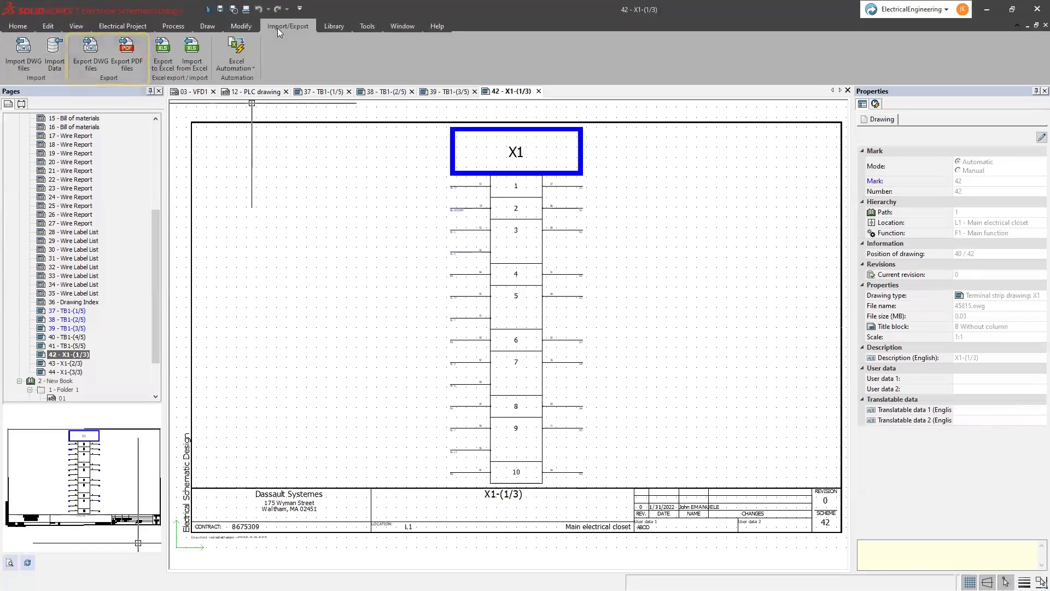
# - Export all 43 drawings to 1-M_Series Dispenser.pdf, continuing without updating the drawings
pyautogui.click(129, 57)
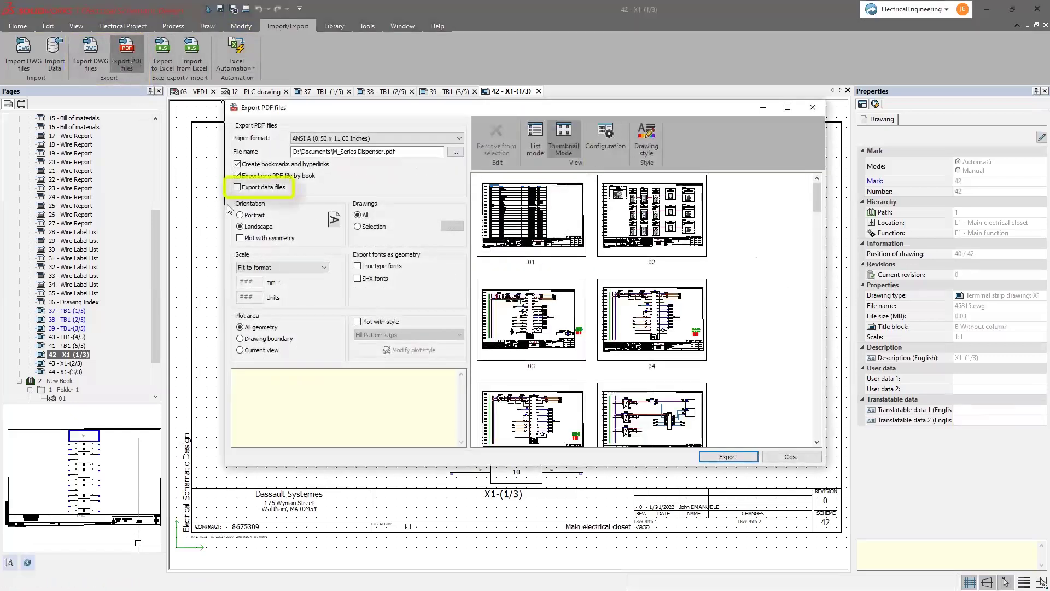
pyautogui.click(745, 461)
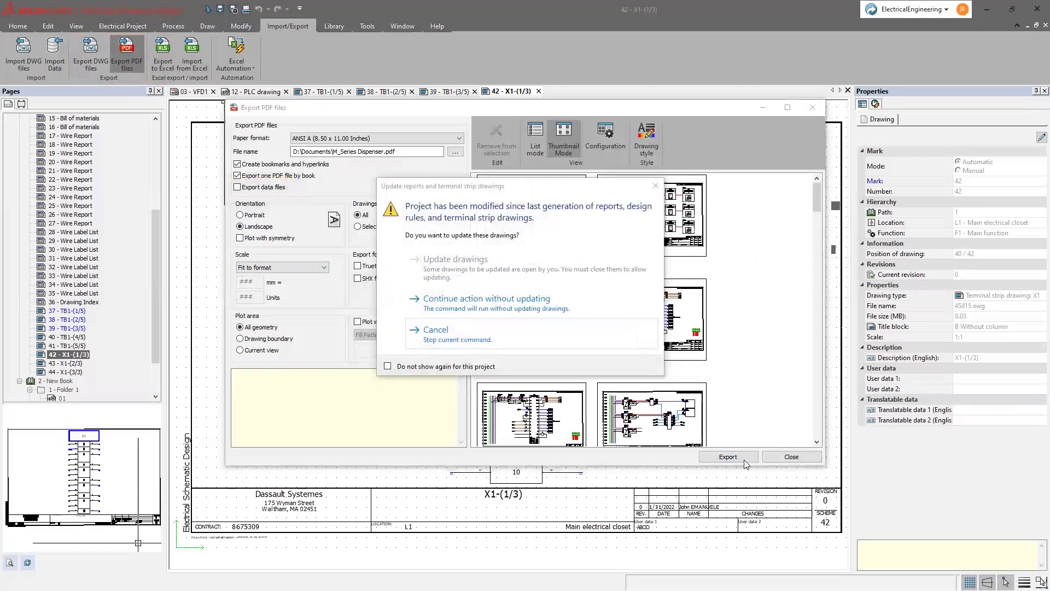
pyautogui.click(550, 309)
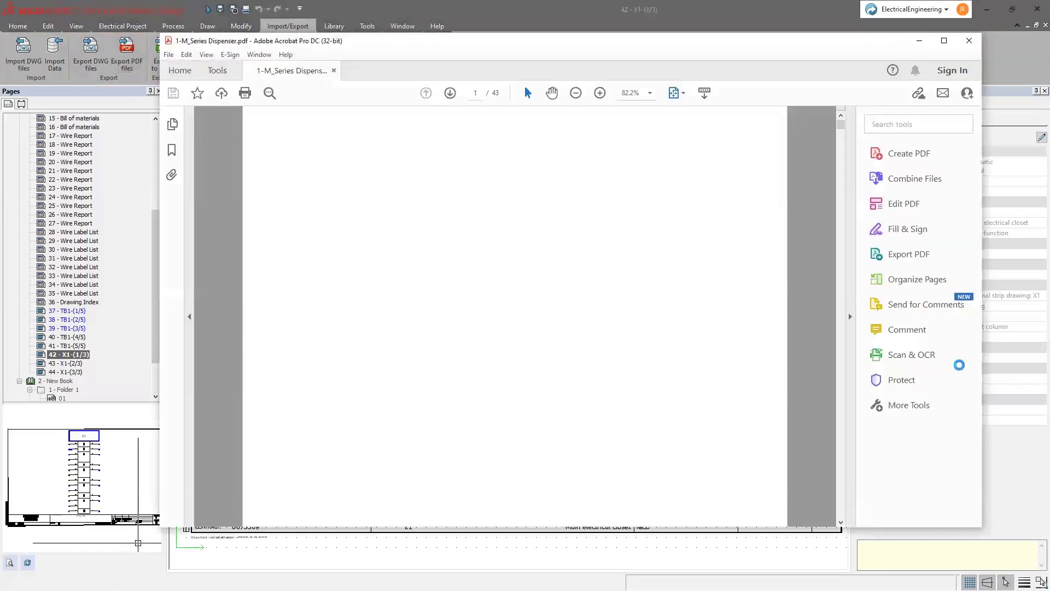
# - Scroll through the exported 43-page schematic PDF to check the pages
pyautogui.scroll(-2, 397, 234)
pyautogui.scroll(-3, 397, 234)
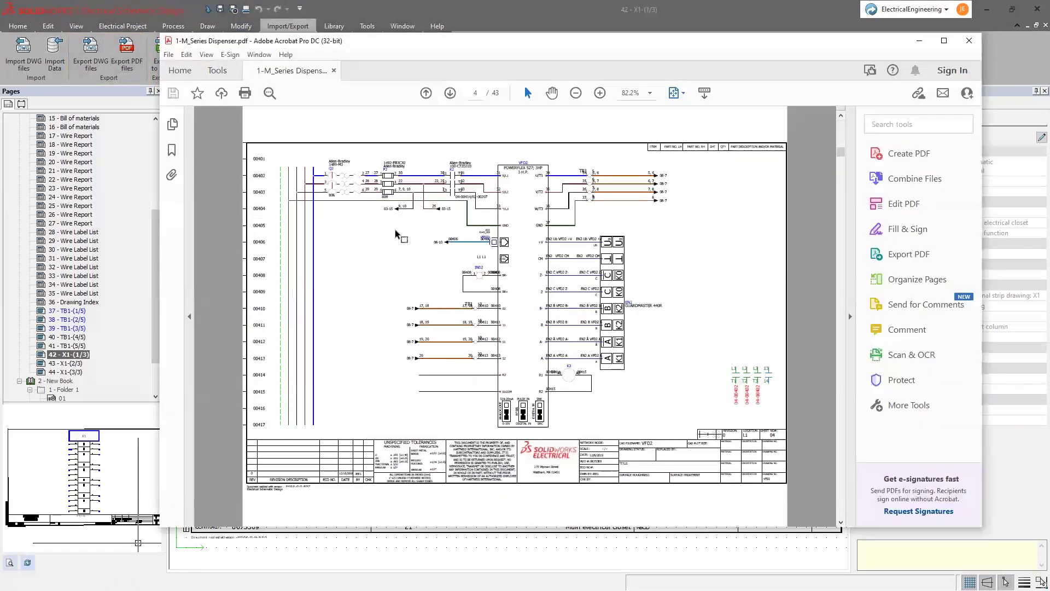
pyautogui.scroll(-1, 397, 235)
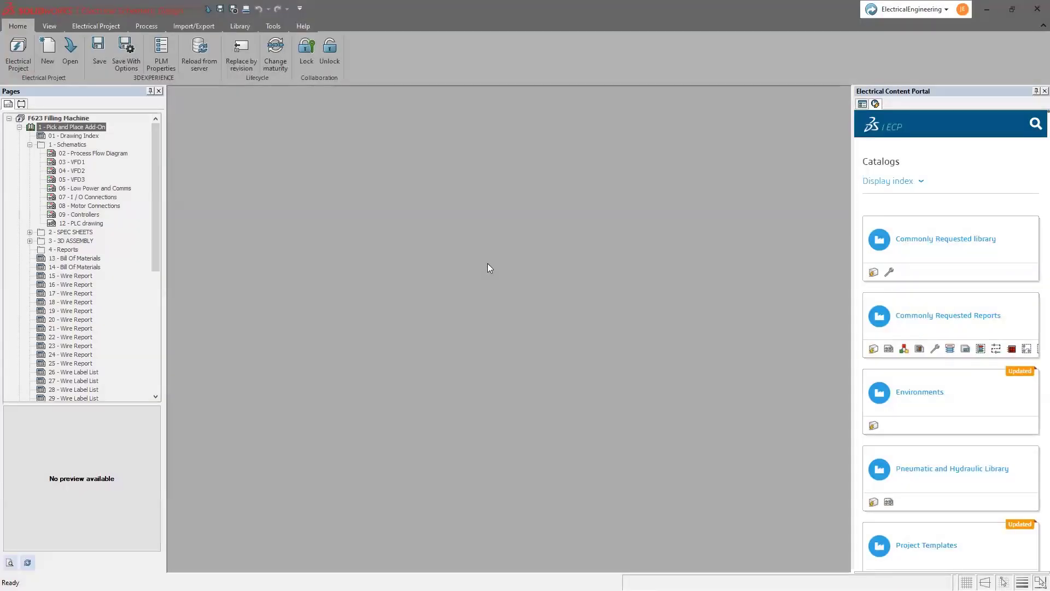
# - Save F623 Filling Machine as locked revision B.1 with comment 'New Sensors have been added, but some more'
pyautogui.click(20, 55)
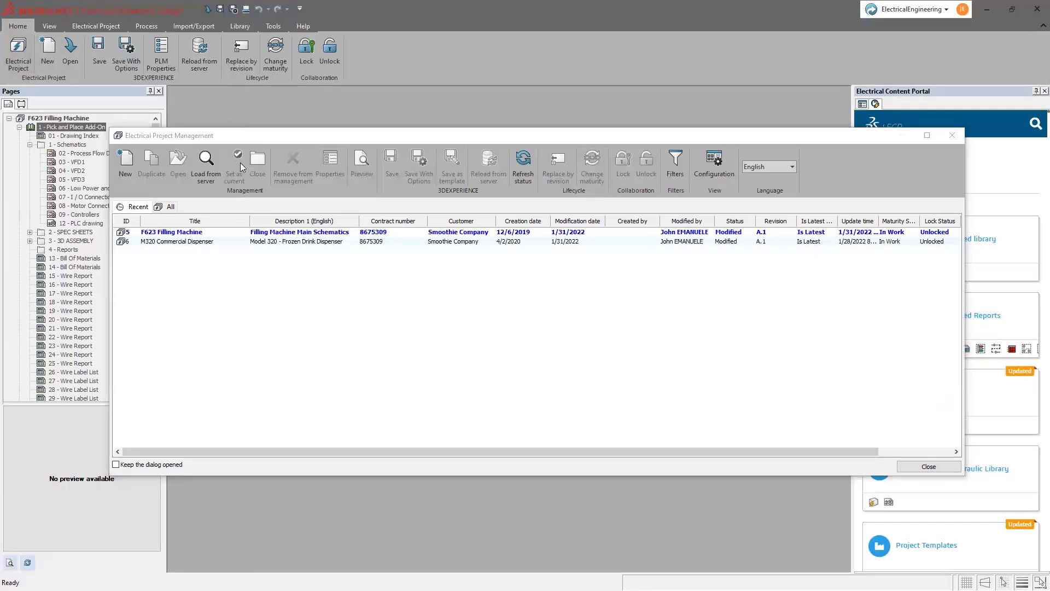
pyautogui.click(275, 232)
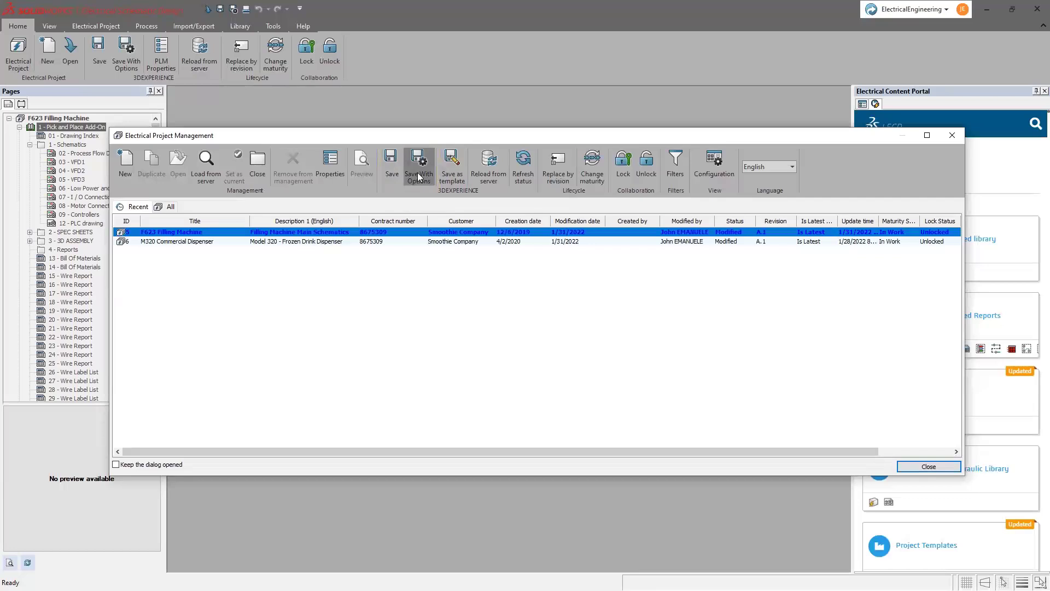
pyautogui.click(419, 176)
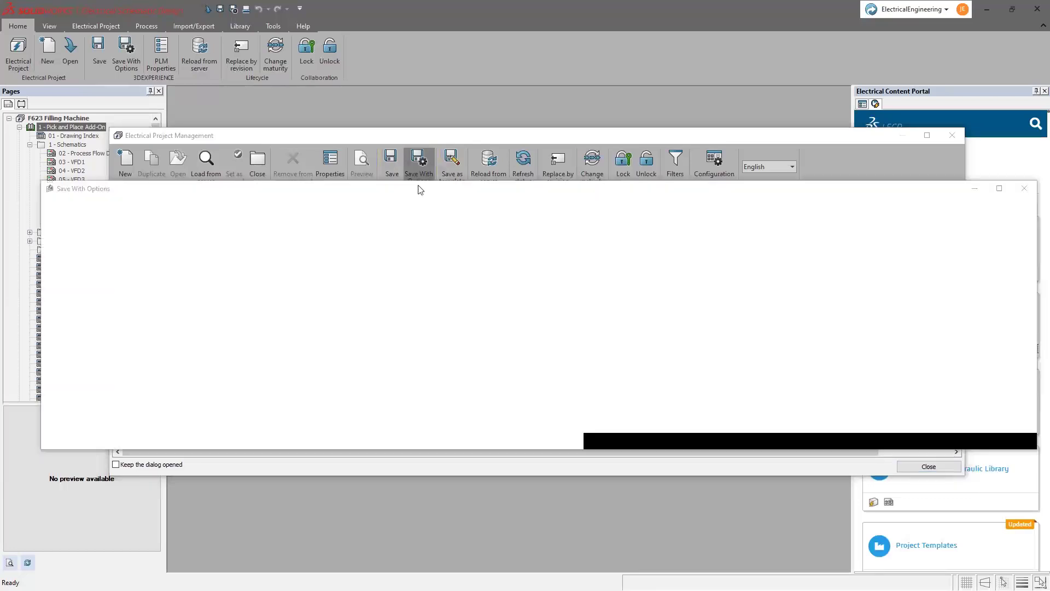
pyautogui.click(280, 238)
pyautogui.click(270, 267)
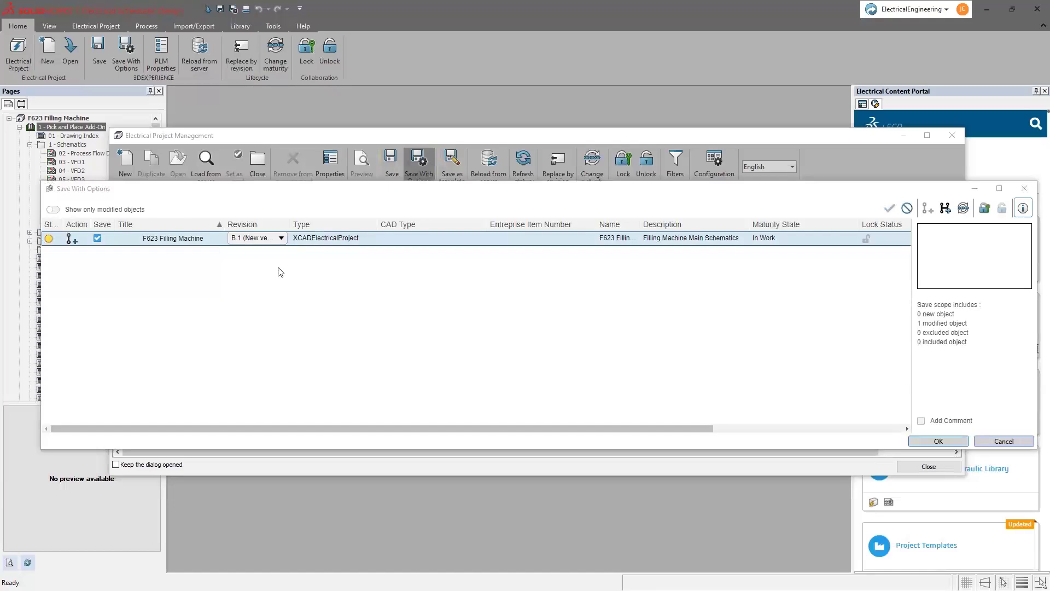
pyautogui.click(984, 208)
pyautogui.click(921, 420)
pyautogui.click(932, 416)
pyautogui.write('New Sensors have been added, but some more work is still required')
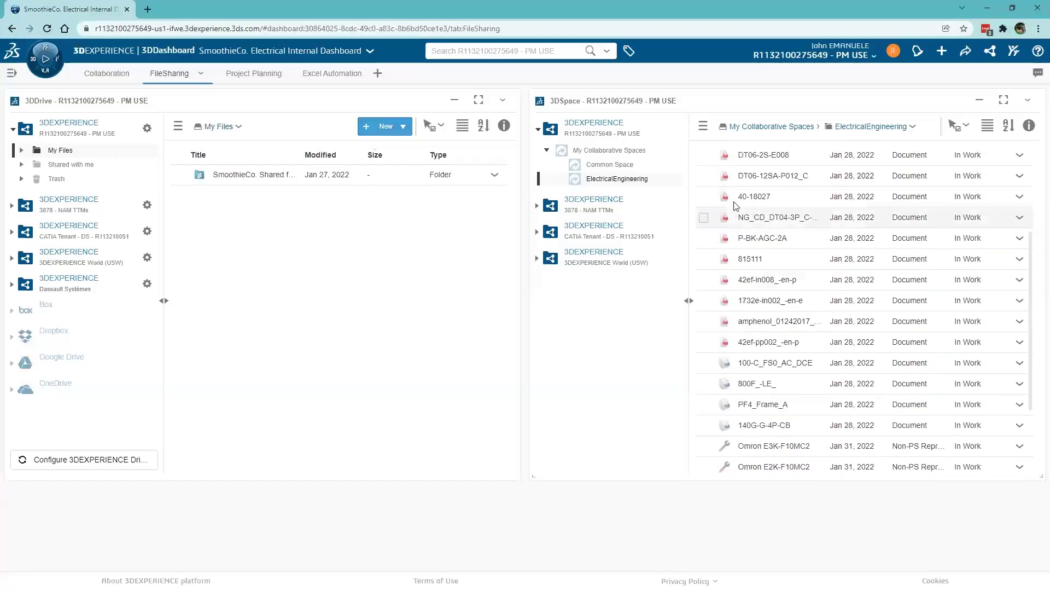
# - Check the F623 Filling Machine rows in the ElectricalEngineering list, then view the Project Planning board
pyautogui.scroll(3, 736, 205)
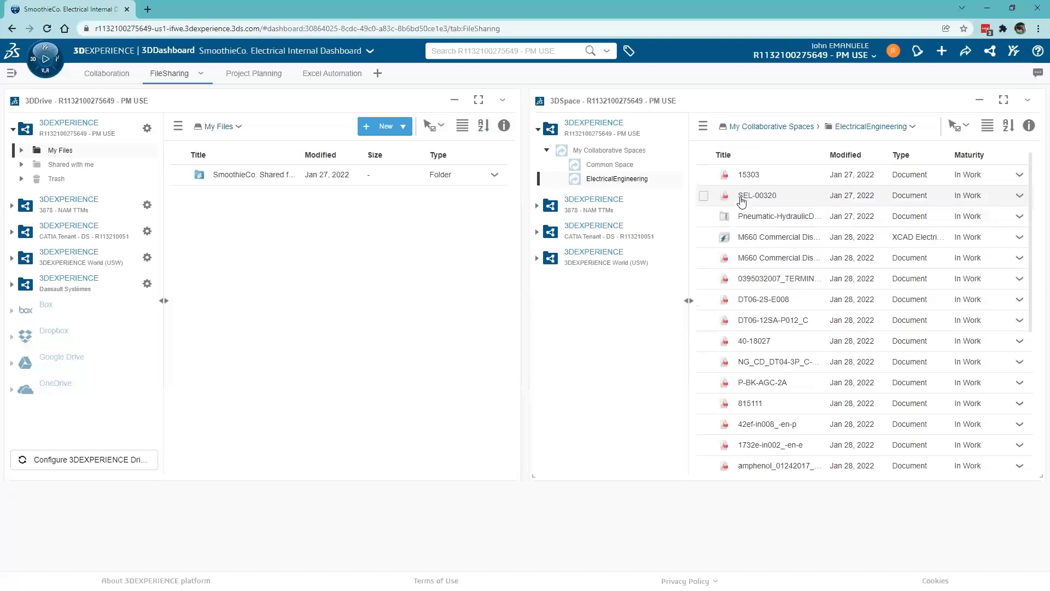
pyautogui.scroll(-5, 752, 252)
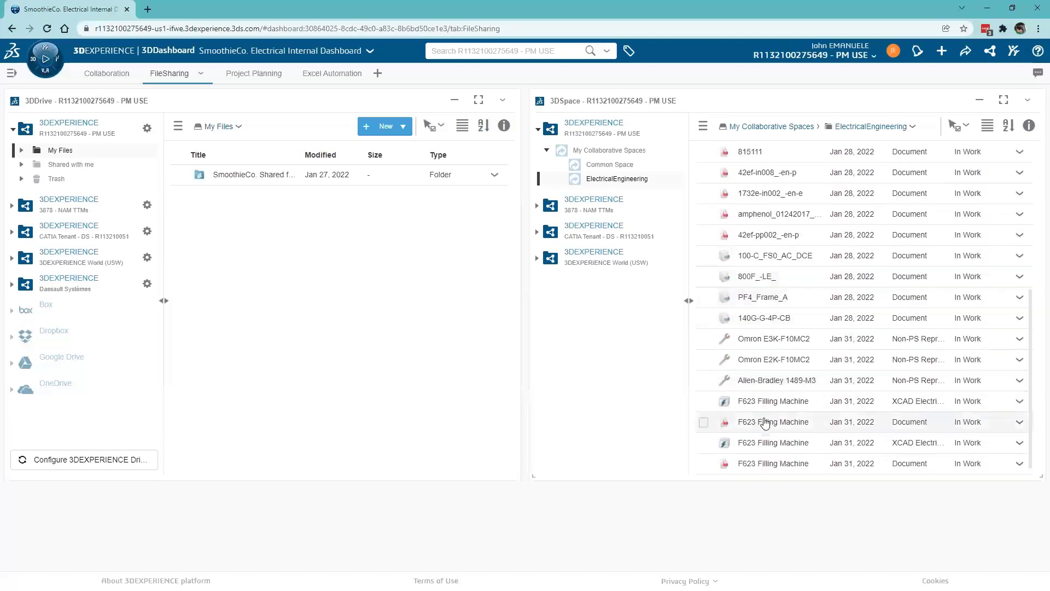
pyautogui.moveTo(767, 443)
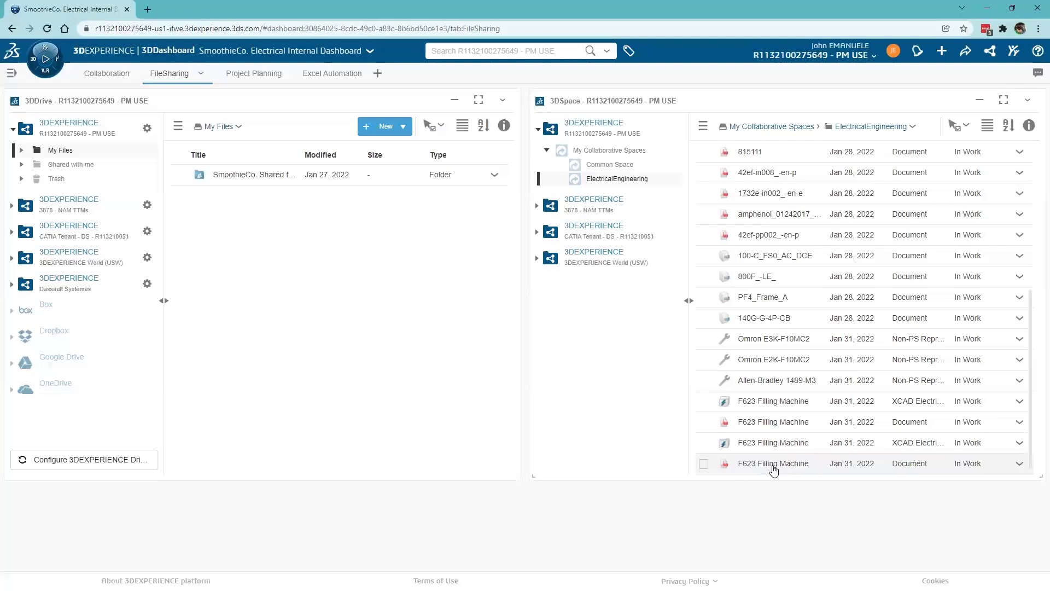
pyautogui.moveTo(773, 468)
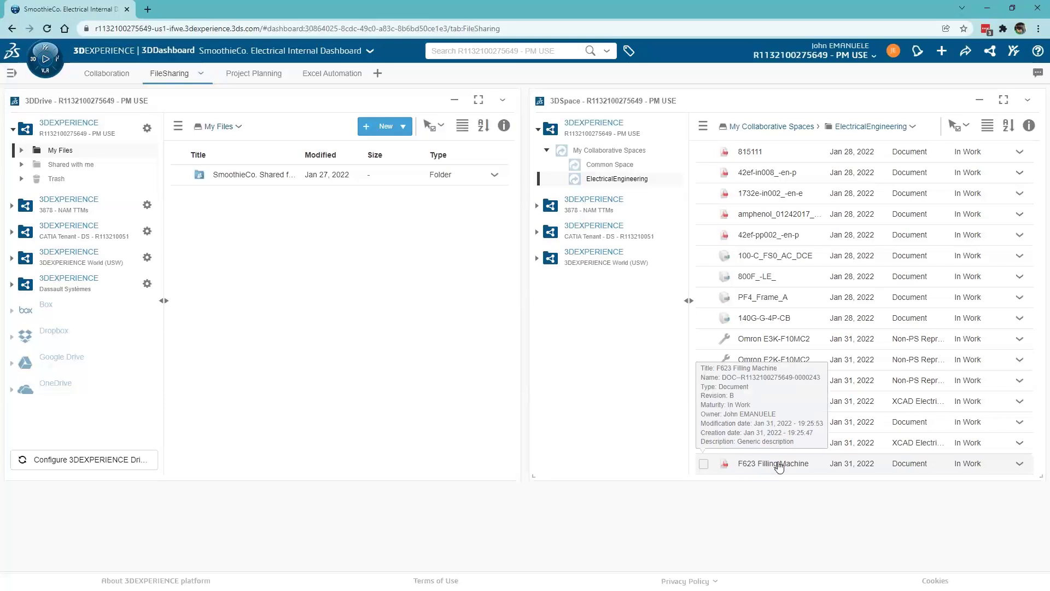
pyautogui.click(239, 76)
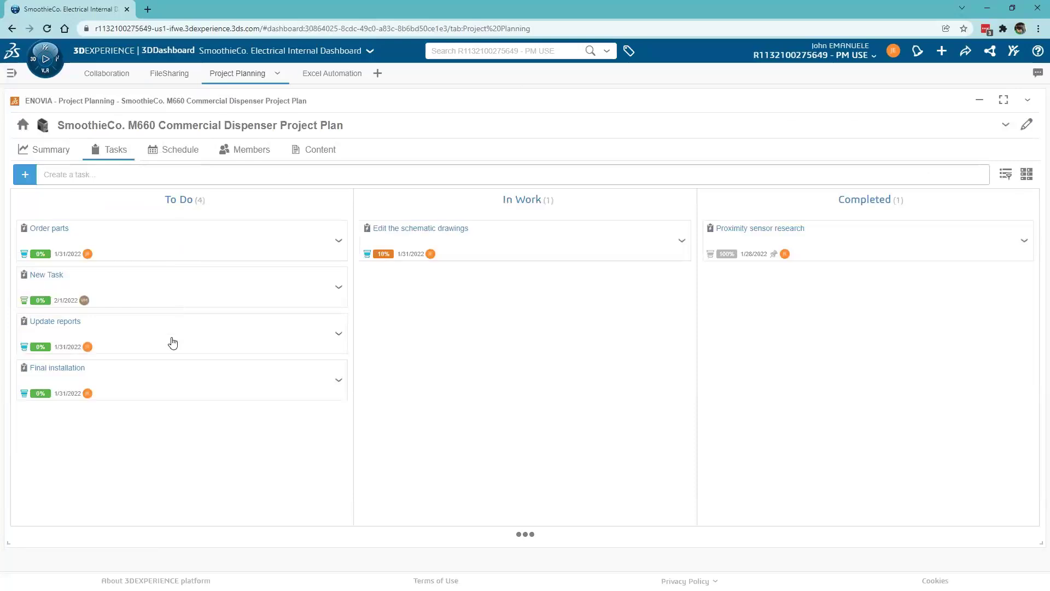
# - Drag the Edit the schematic drawings task card from In Work to Completed
pyautogui.moveTo(476, 239); pyautogui.dragTo(859, 290)
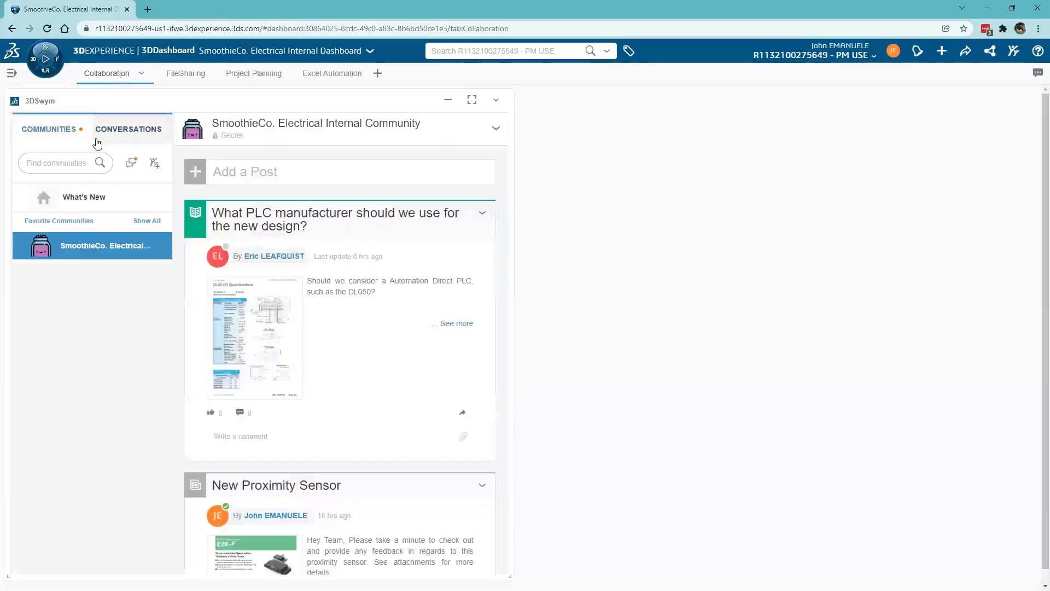
# - Create the Systems Integration Community with description 'Mechanical and Electrical Integration Community'
pyautogui.click(131, 160)
pyautogui.write('Systems Integration')
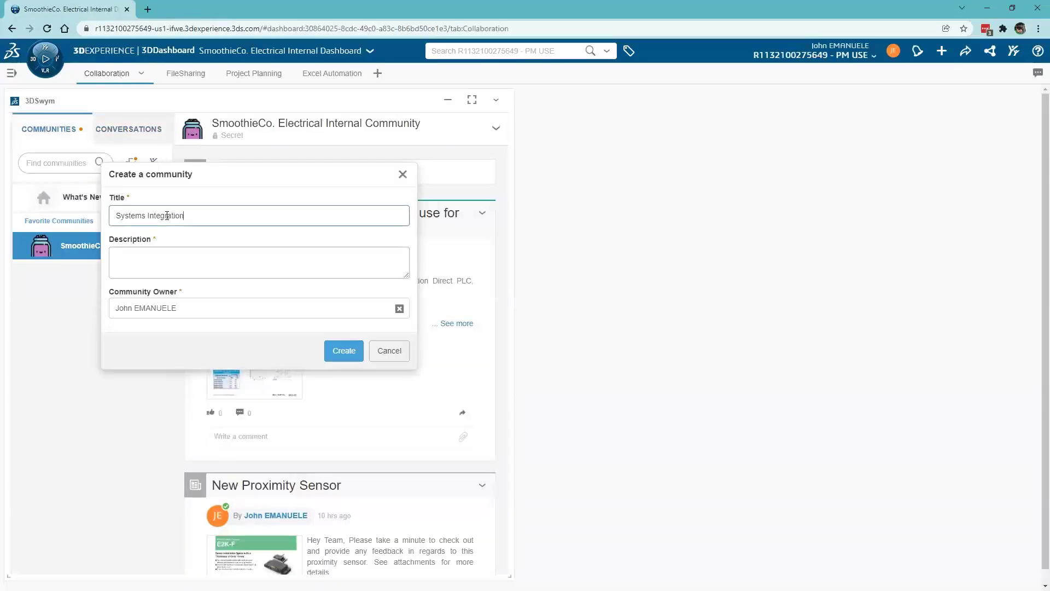
pyautogui.write(' Community')
pyautogui.press('Tab')
pyautogui.write('Mechanical and Electrical')
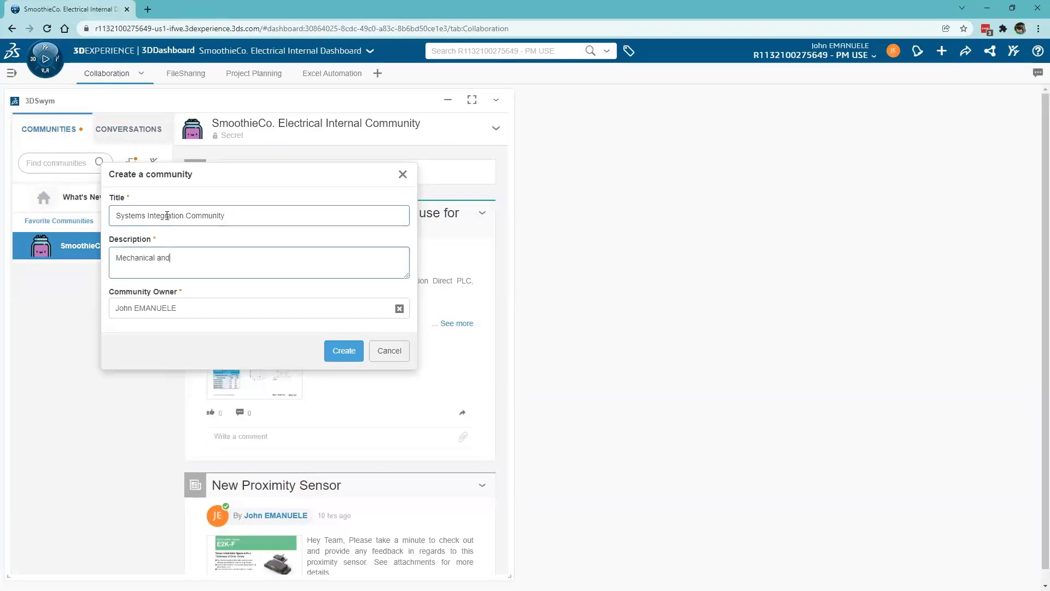
pyautogui.write(' Integration Community')
pyautogui.click(331, 350)
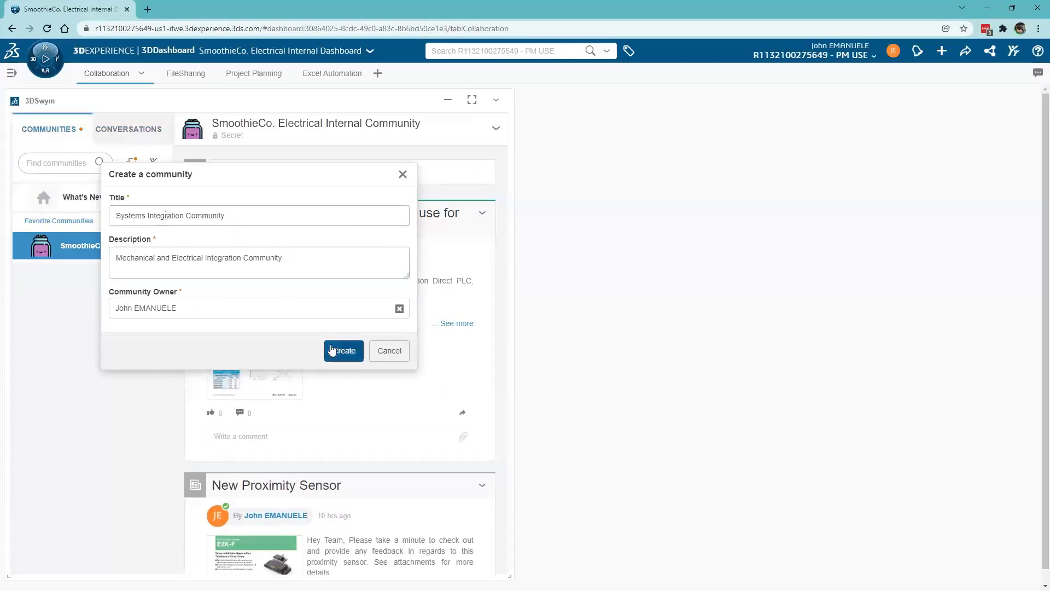